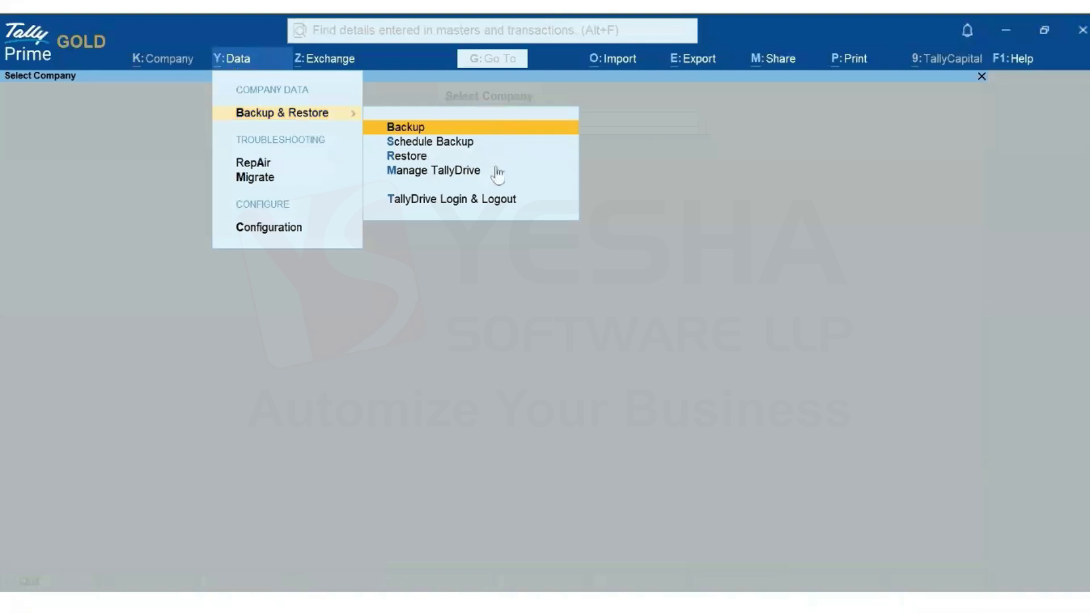
Log in to TallyDrive with the Tally.NET ID and password, then dismiss the success message
click(487, 200)
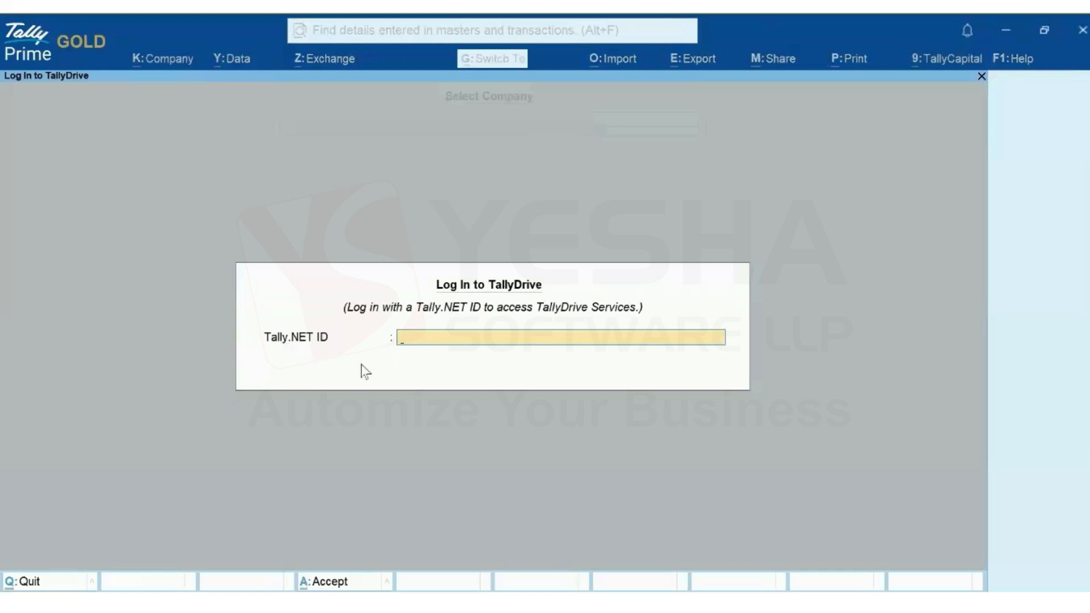
key(ctrl+v)
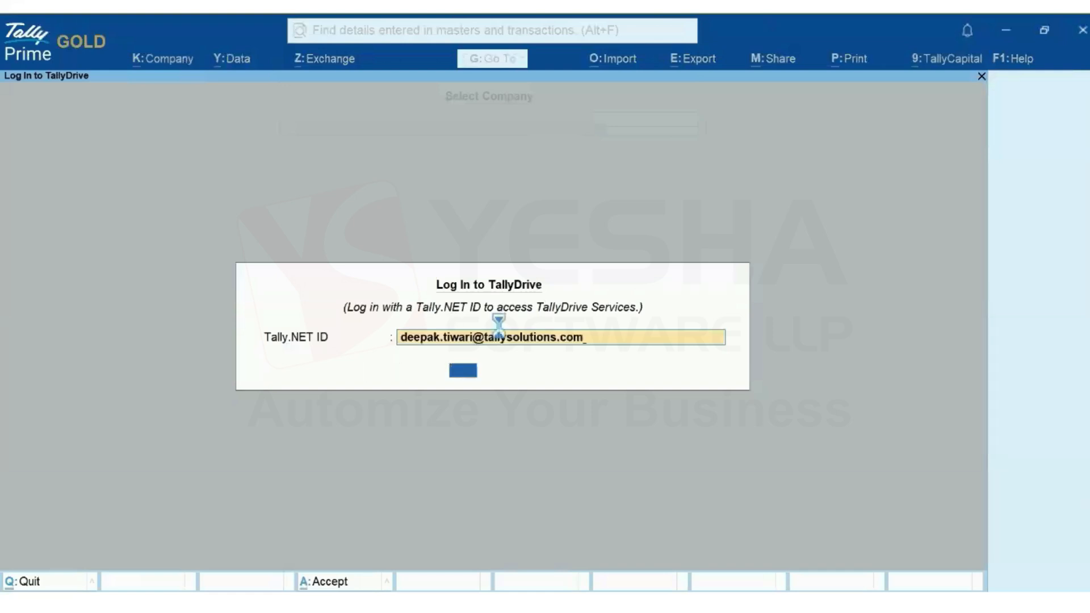
key(Return)
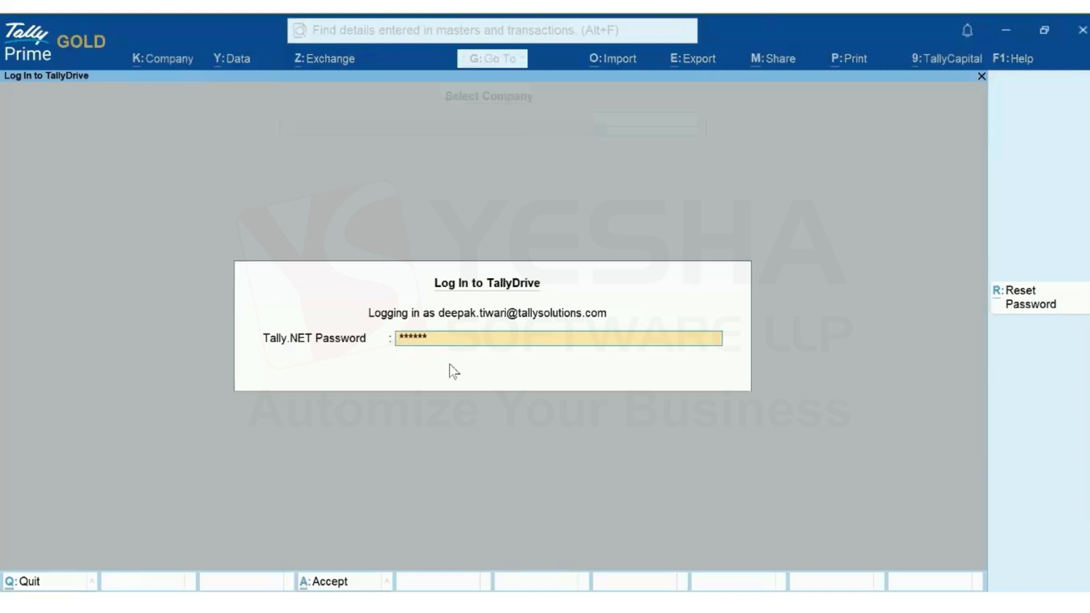
key(Return)
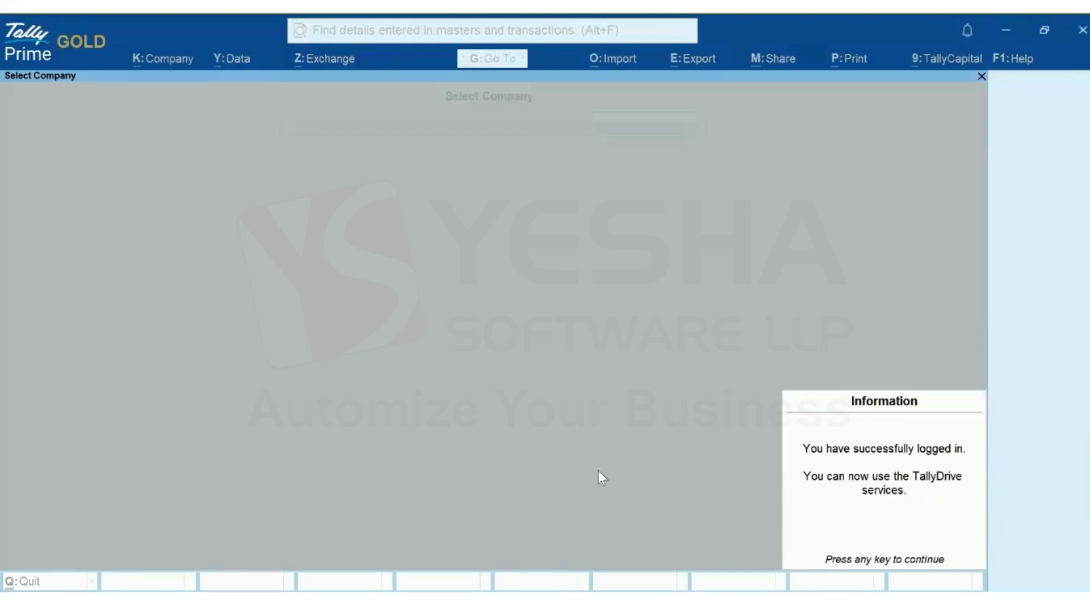
key(Return)
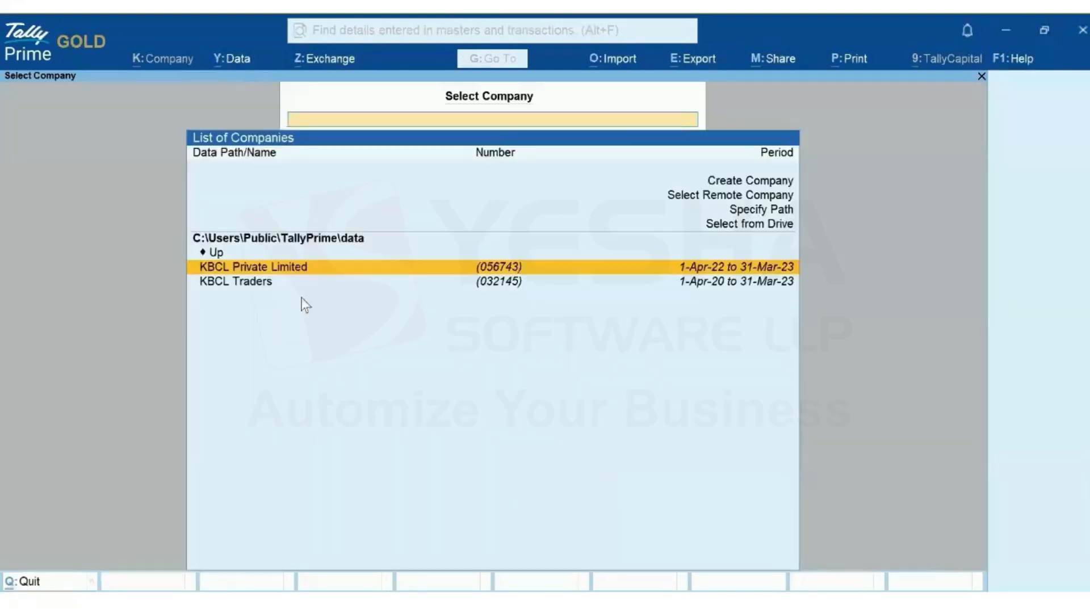
Open Backup and set the Backup Data Path to TallyDrive
click(227, 61)
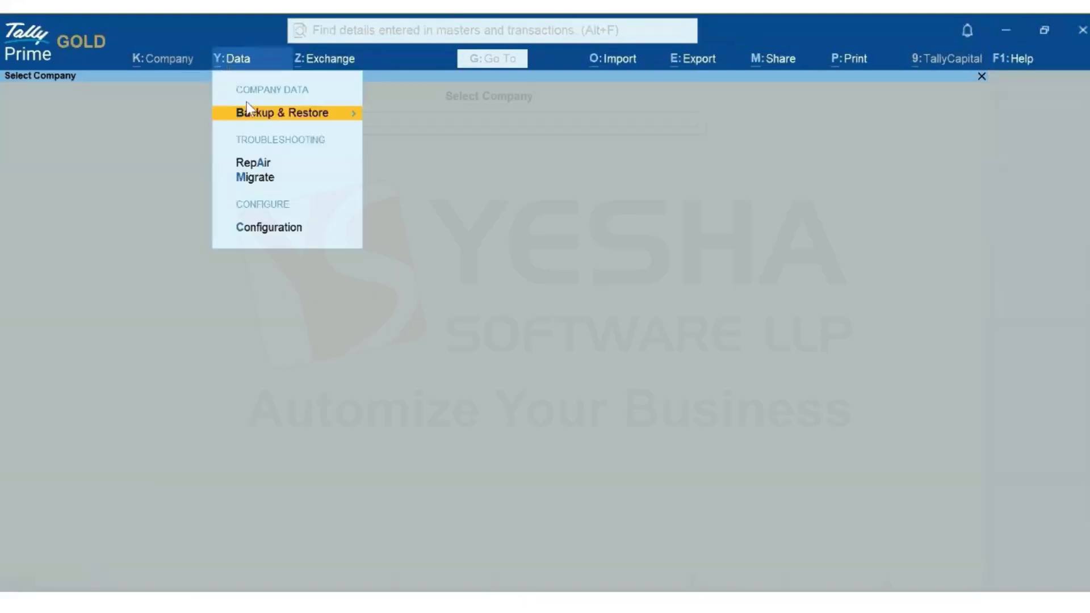
click(267, 117)
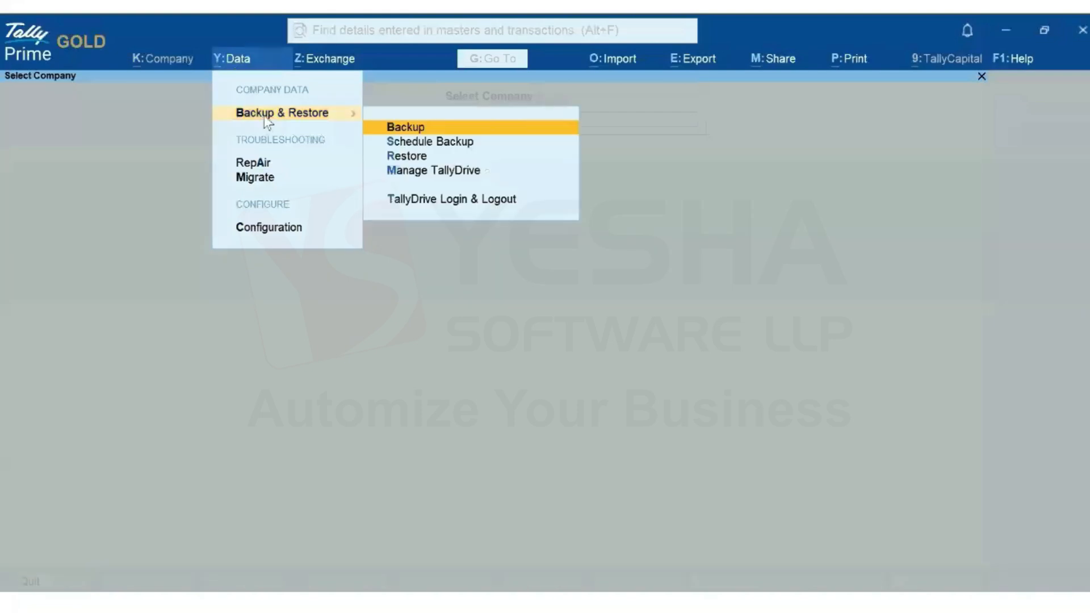
click(421, 131)
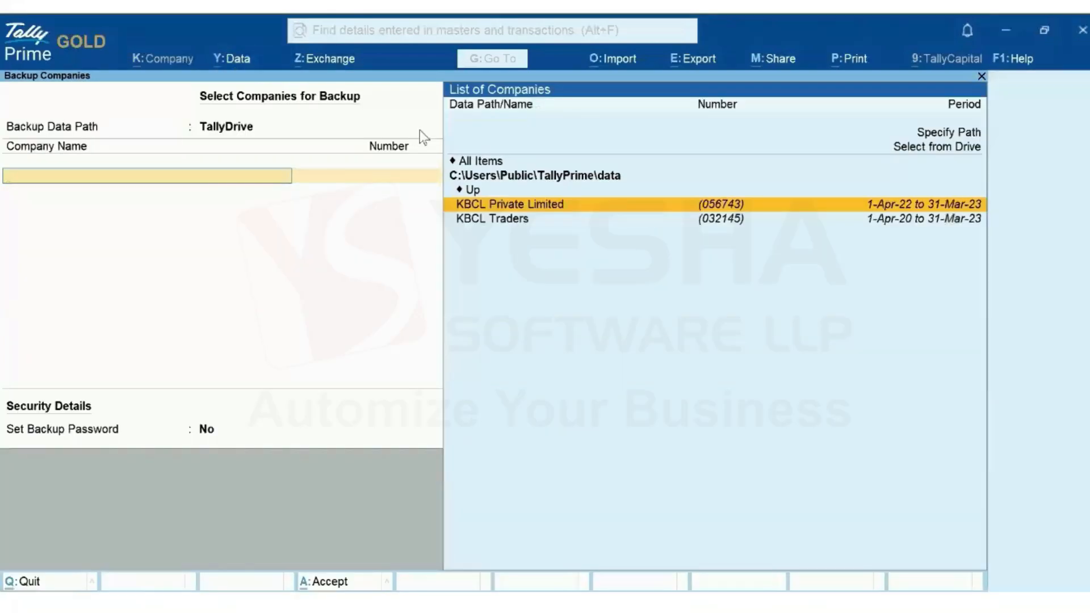
key(BackSpace)
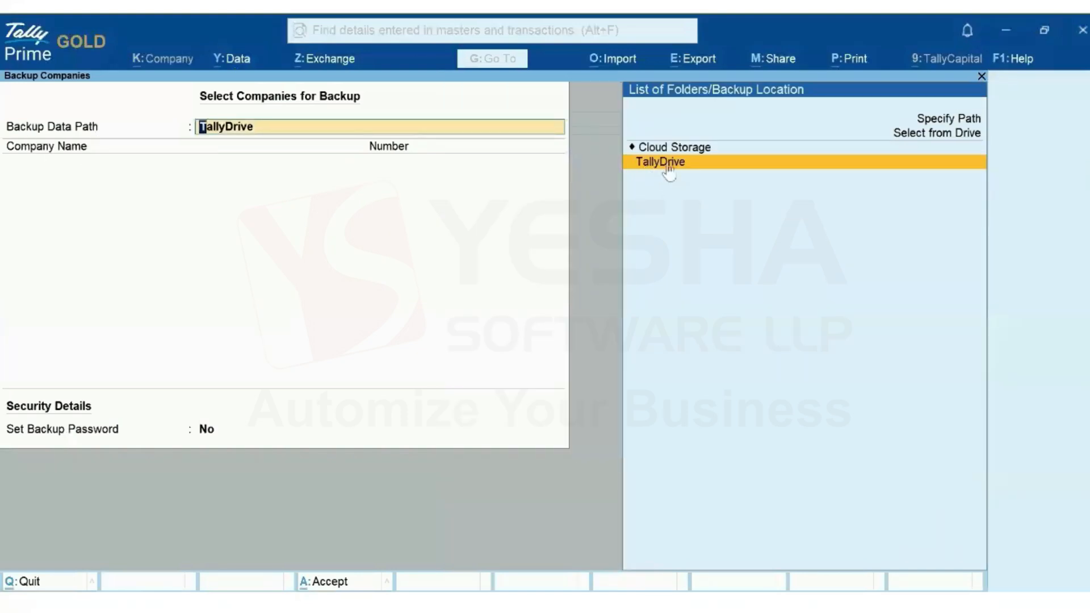
click(976, 135)
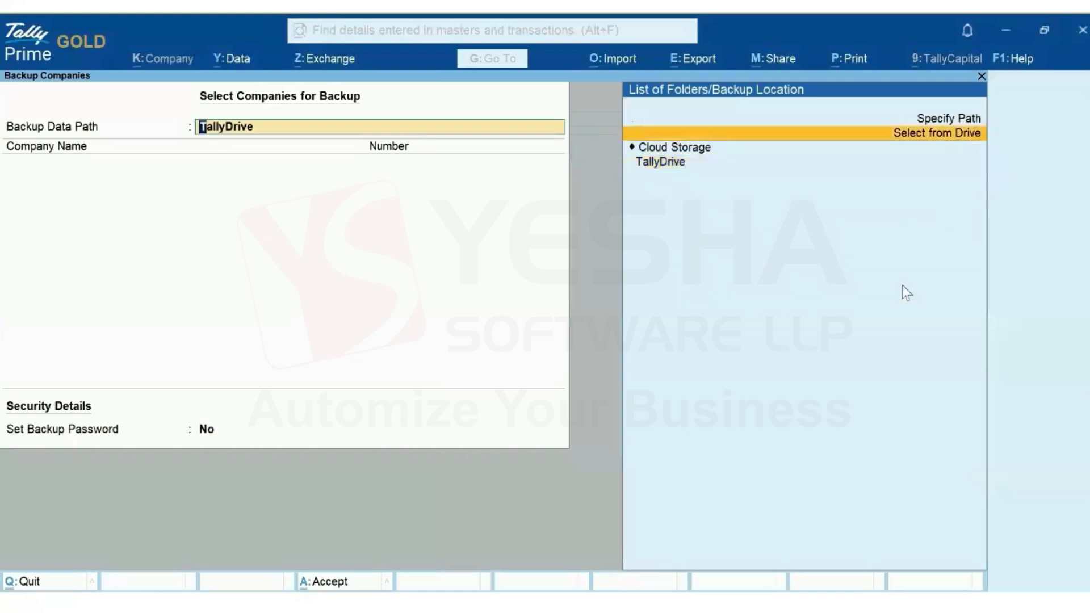
key(Down)
key(Down)
key(Down)
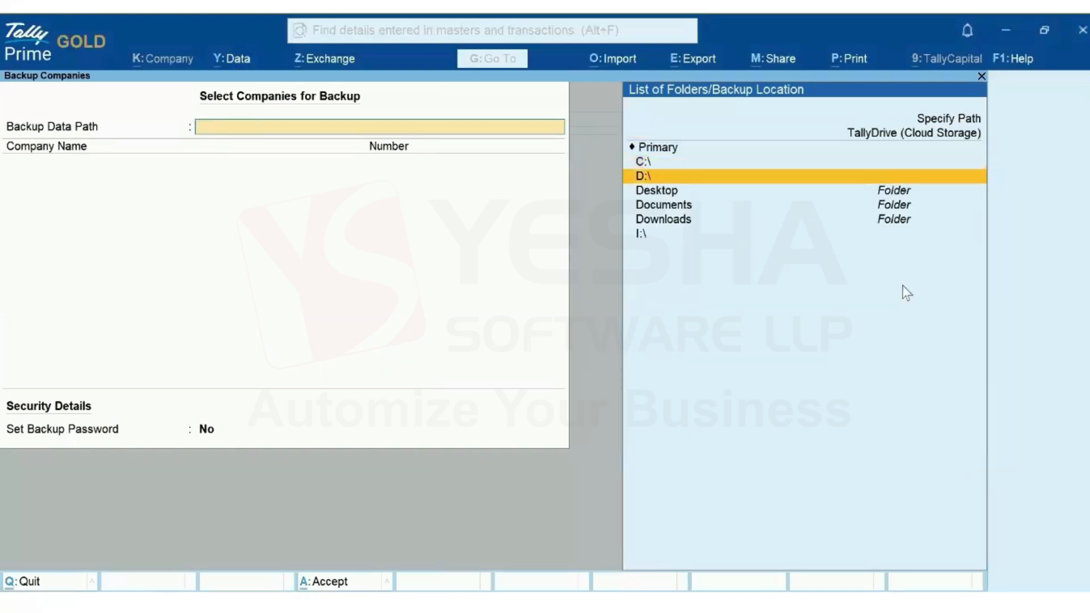
key(Up)
key(Up)
key(Up)
key(Up)
key(Up)
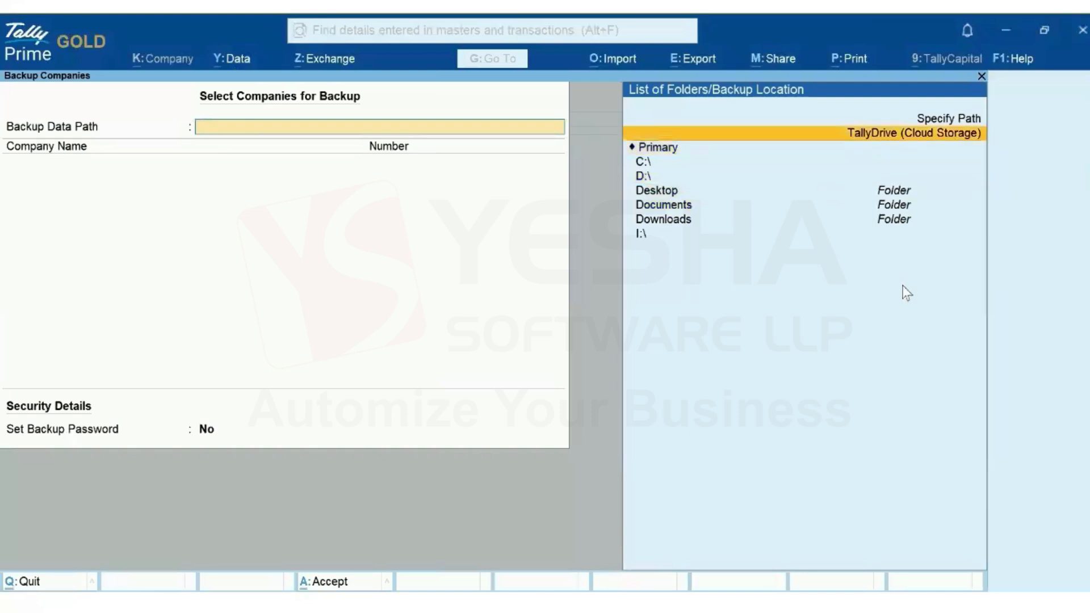
key(Return)
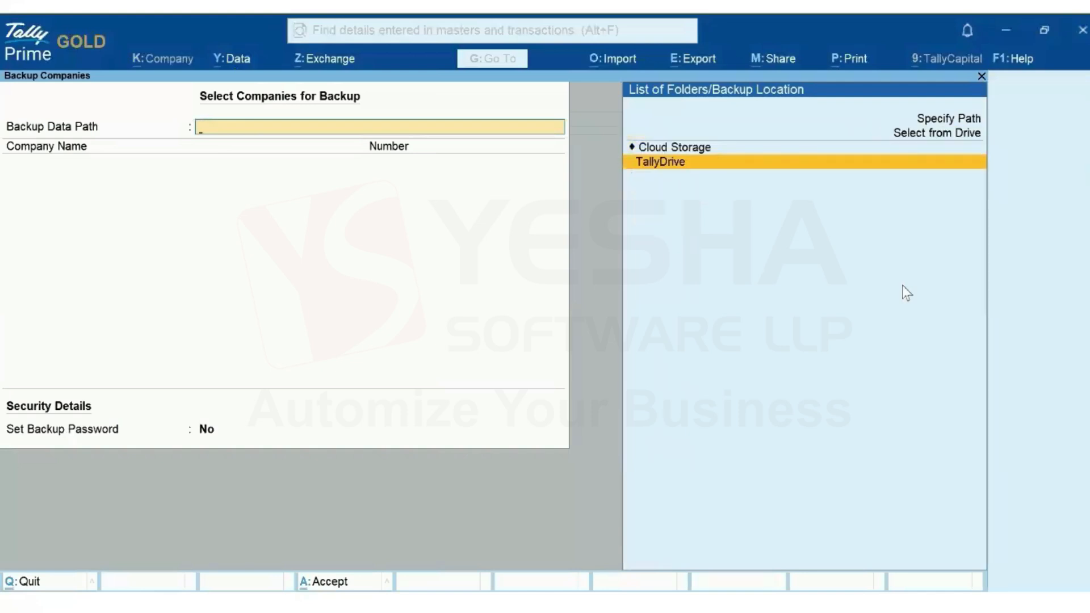
click(650, 163)
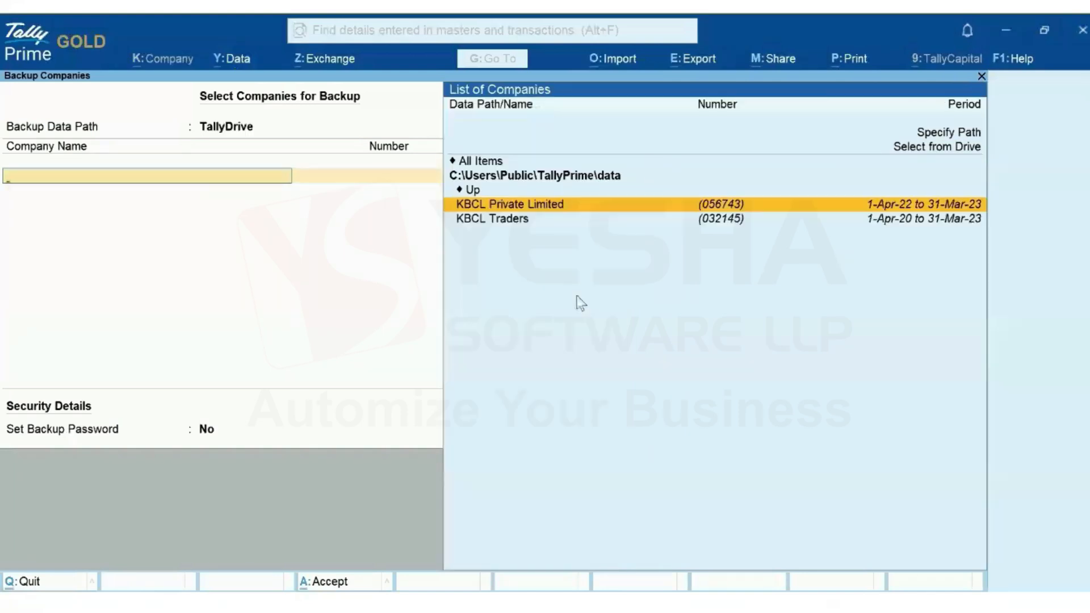
Select KBCL Private Limited and KBCL Traders, then End of List
click(487, 208)
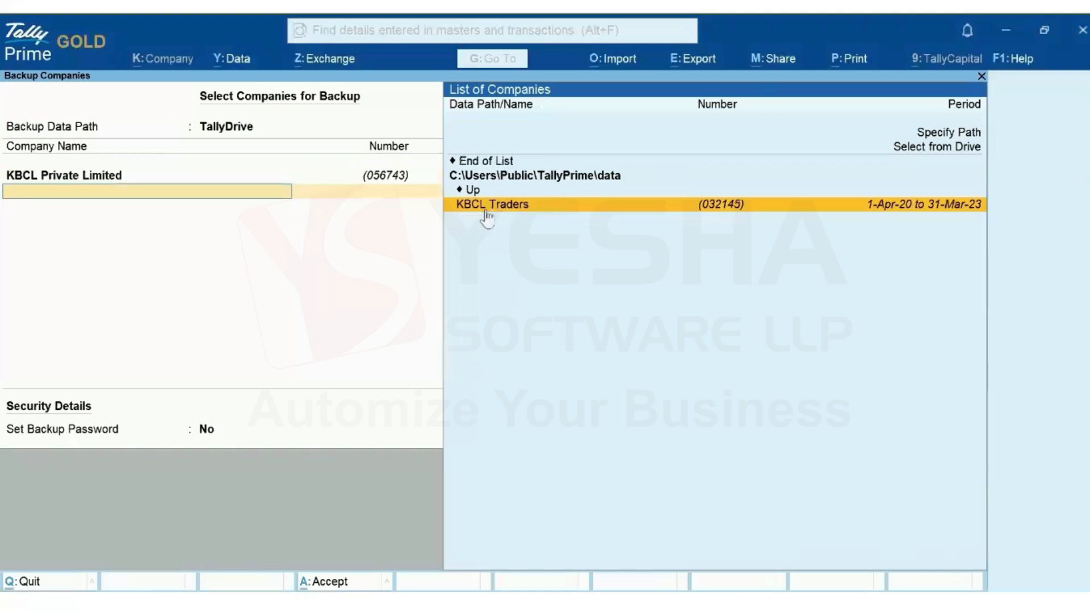
click(486, 207)
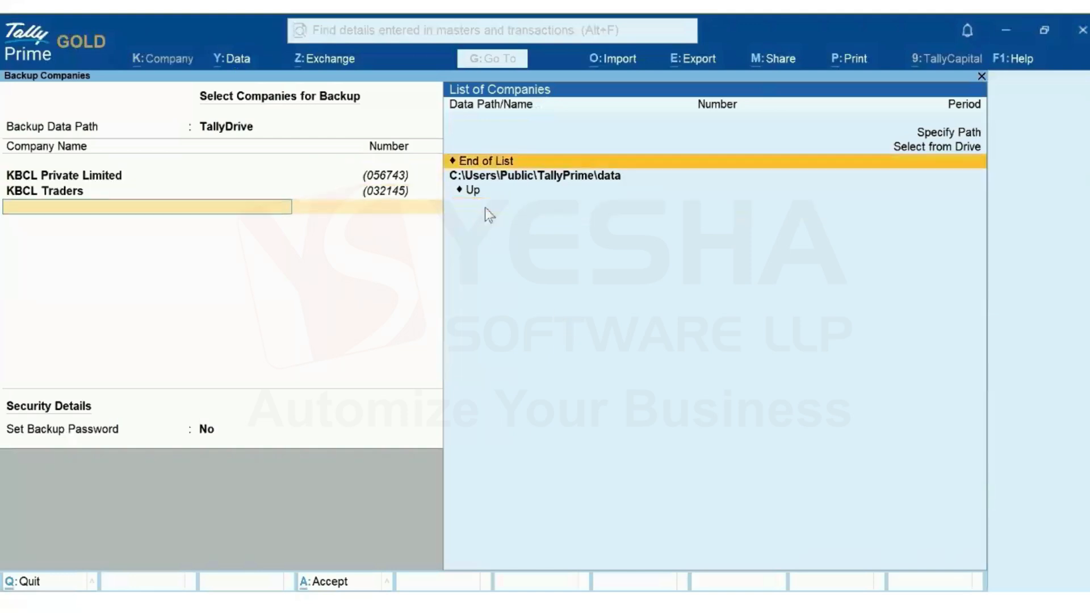
click(487, 161)
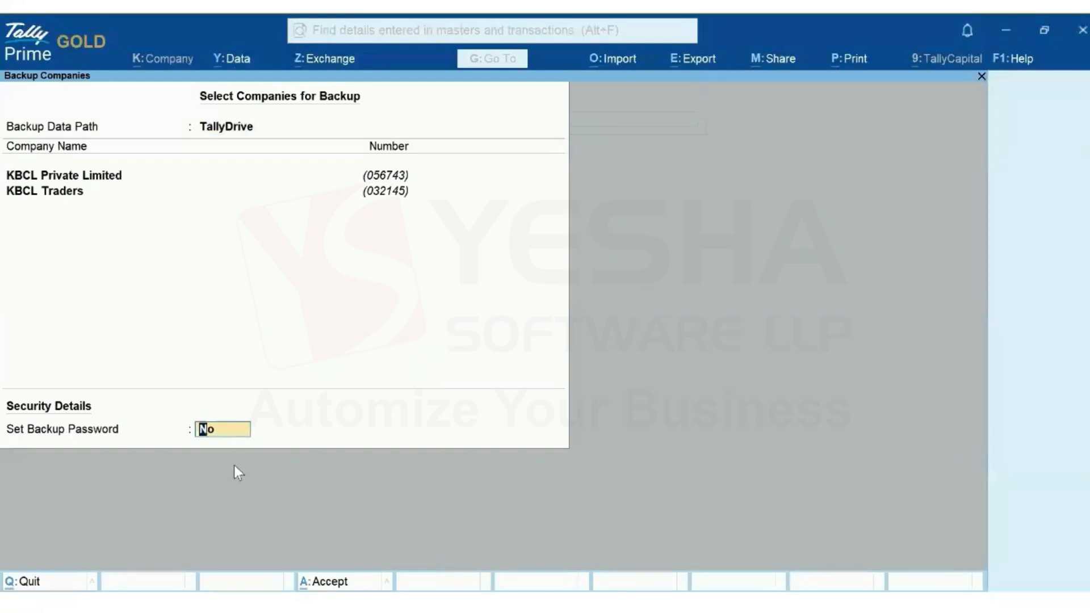
Decline continuing without a password and set a backup password
key(Return)
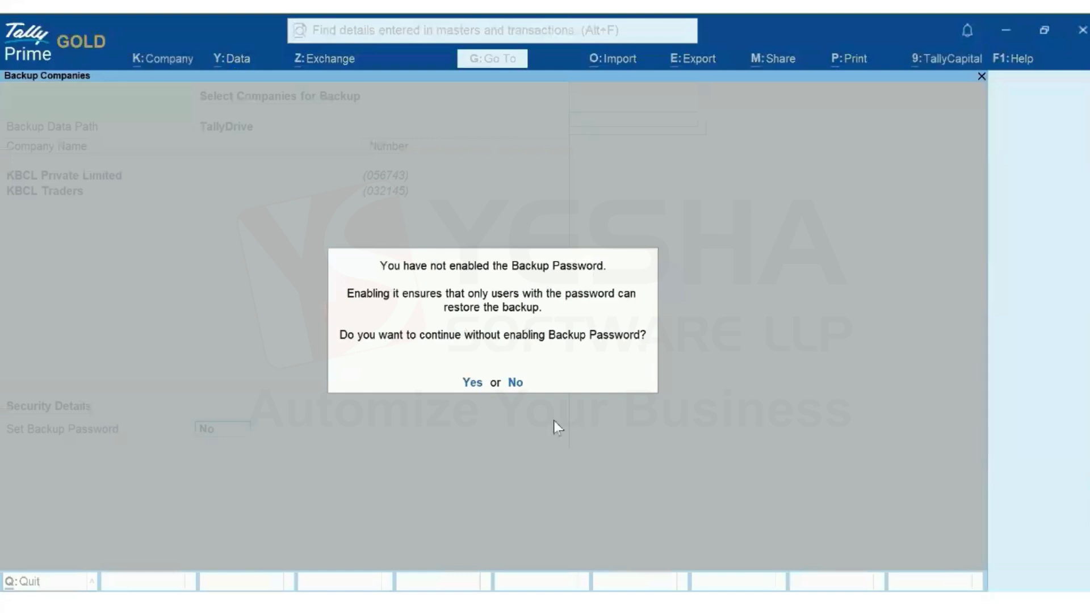
click(515, 384)
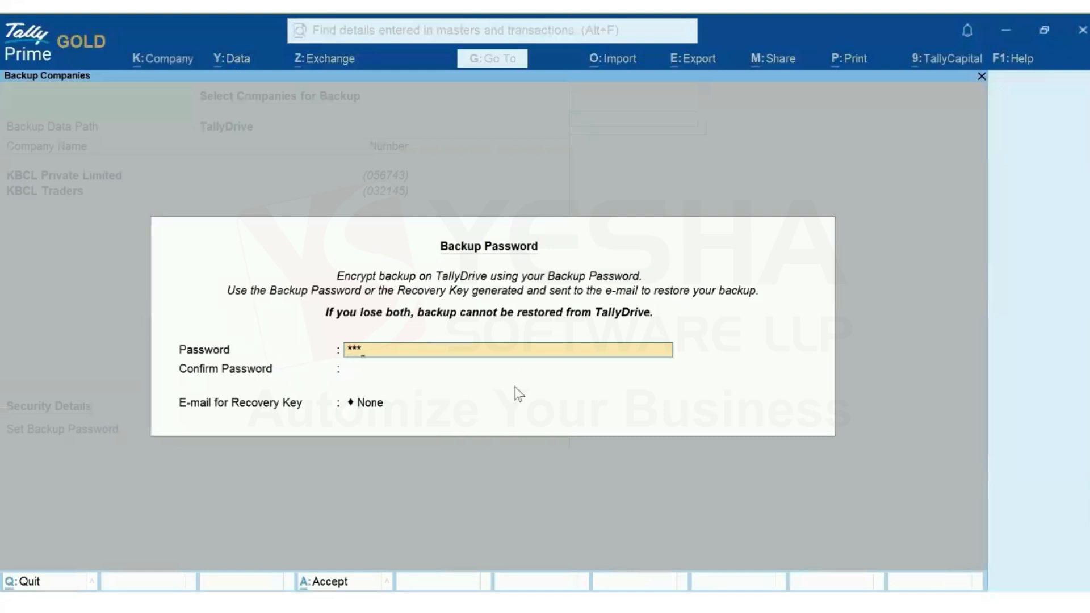
text(***)
key(Return)
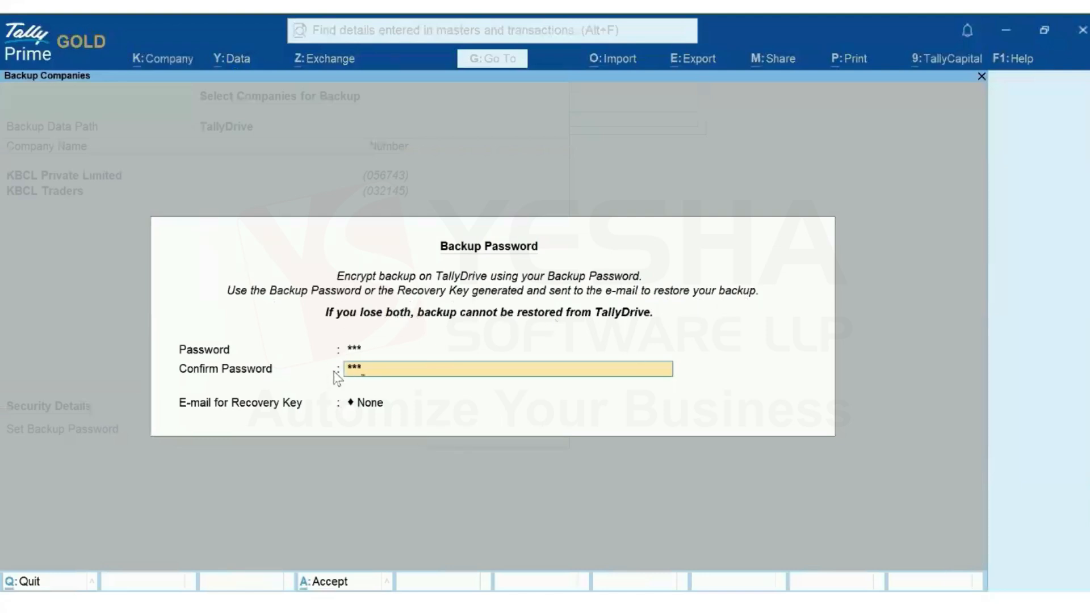
Add a new recovery-key e-mail address and accept the backup settings
click(364, 406)
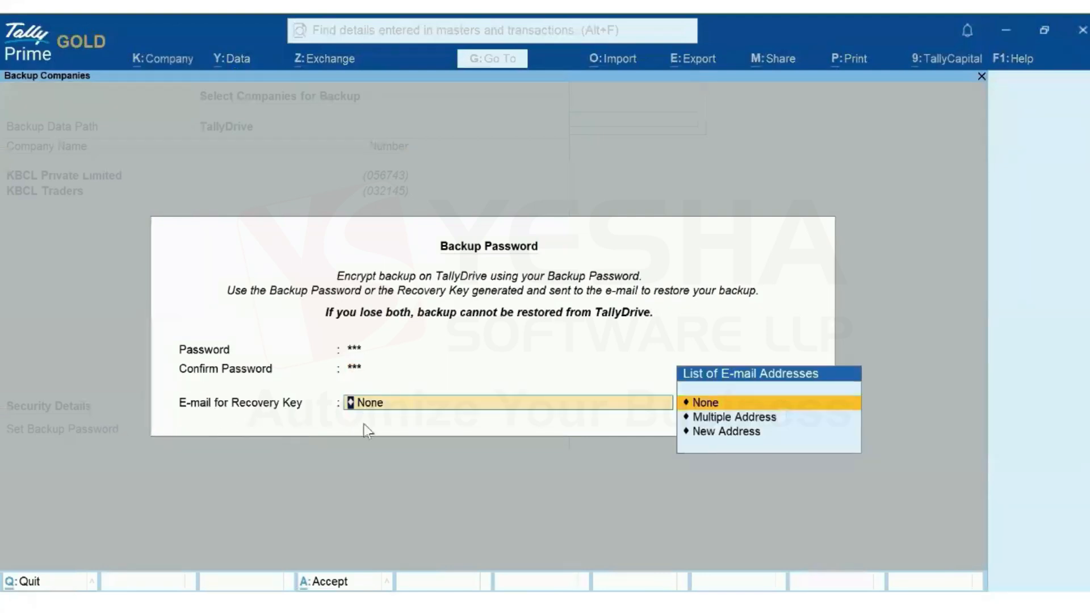
click(720, 431)
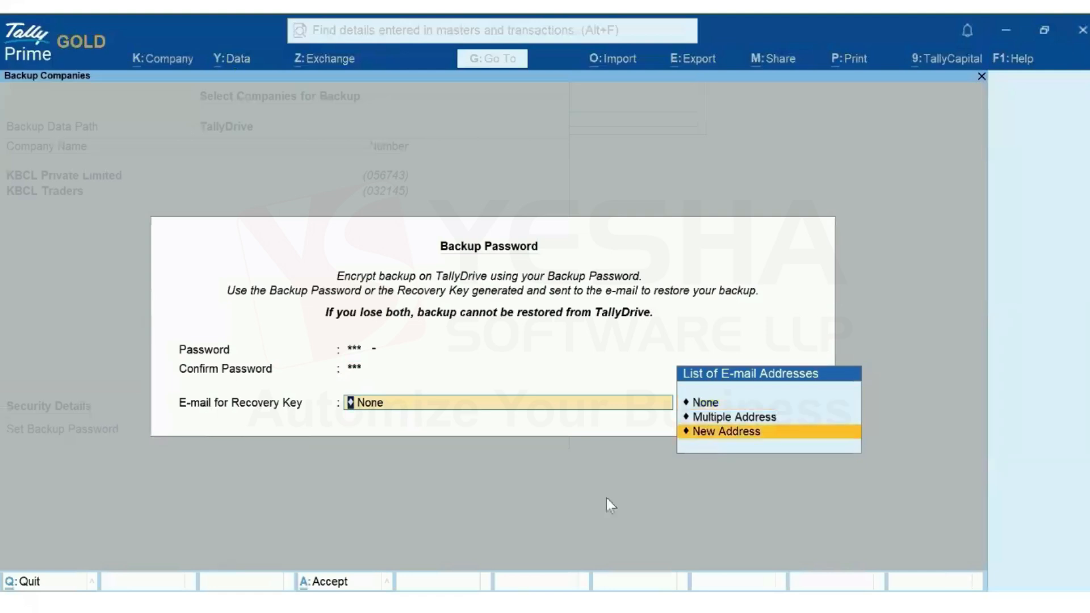
key(Return)
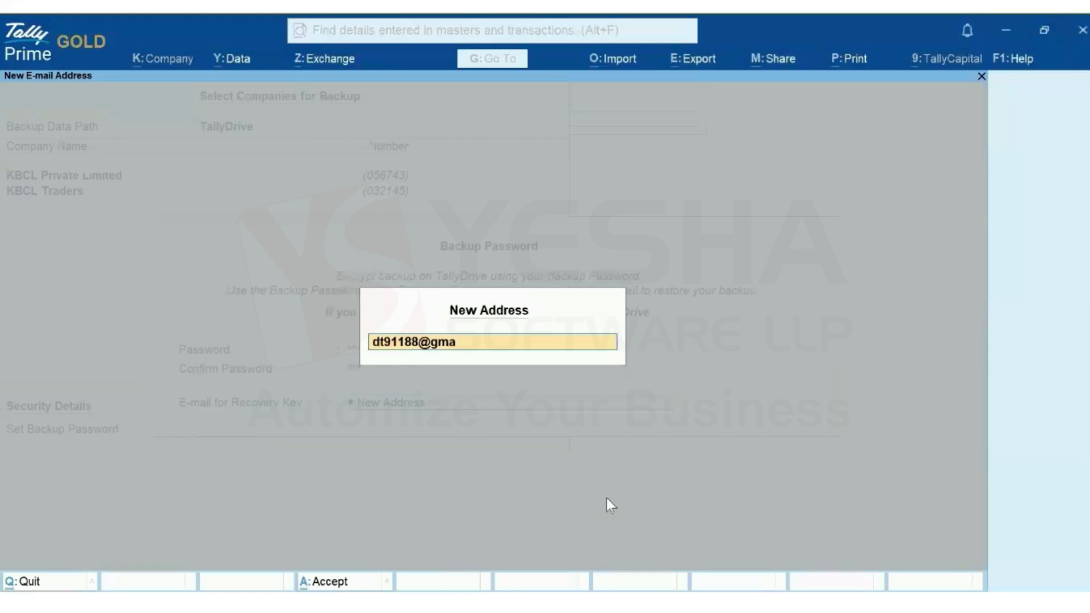
key(Return)
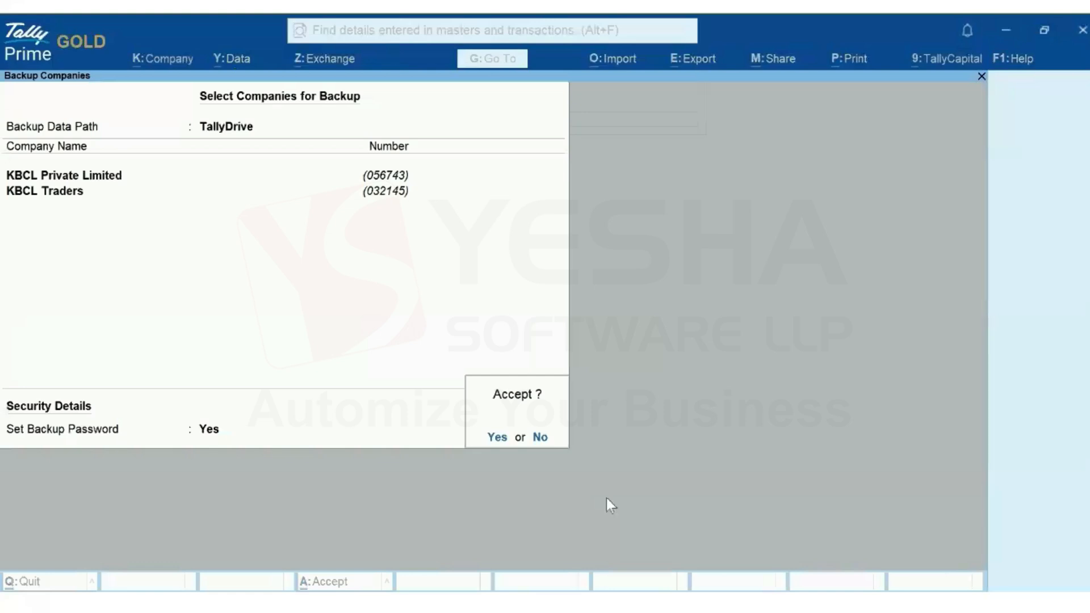
click(496, 437)
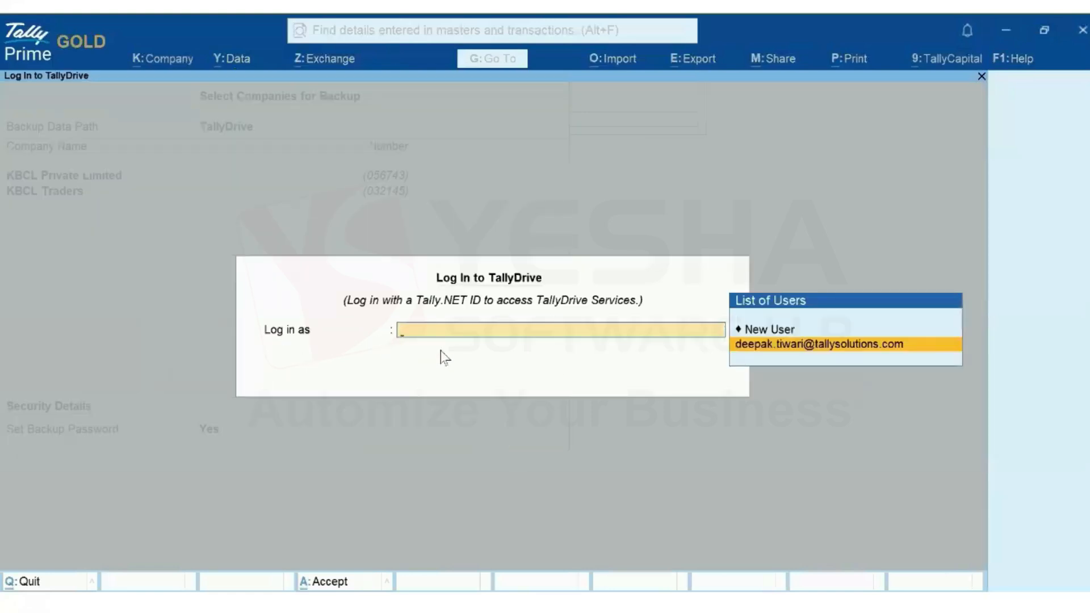
Log in as the saved Tally.NET user so both KBCL companies back up to TallyDrive
click(829, 346)
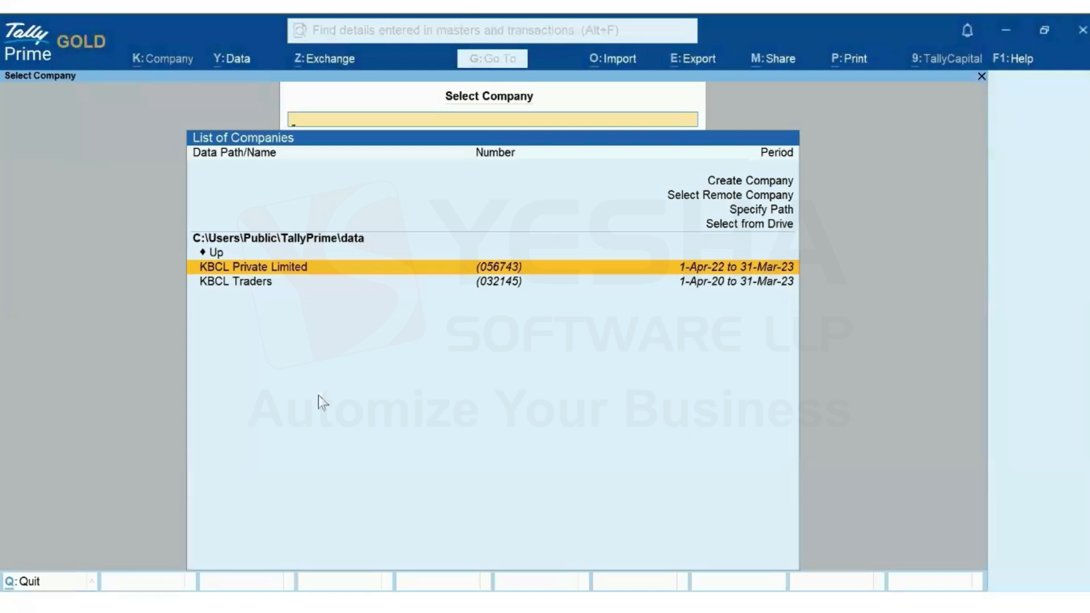
Open TallyDrive Management and log in as the saved Tally.NET user
click(238, 65)
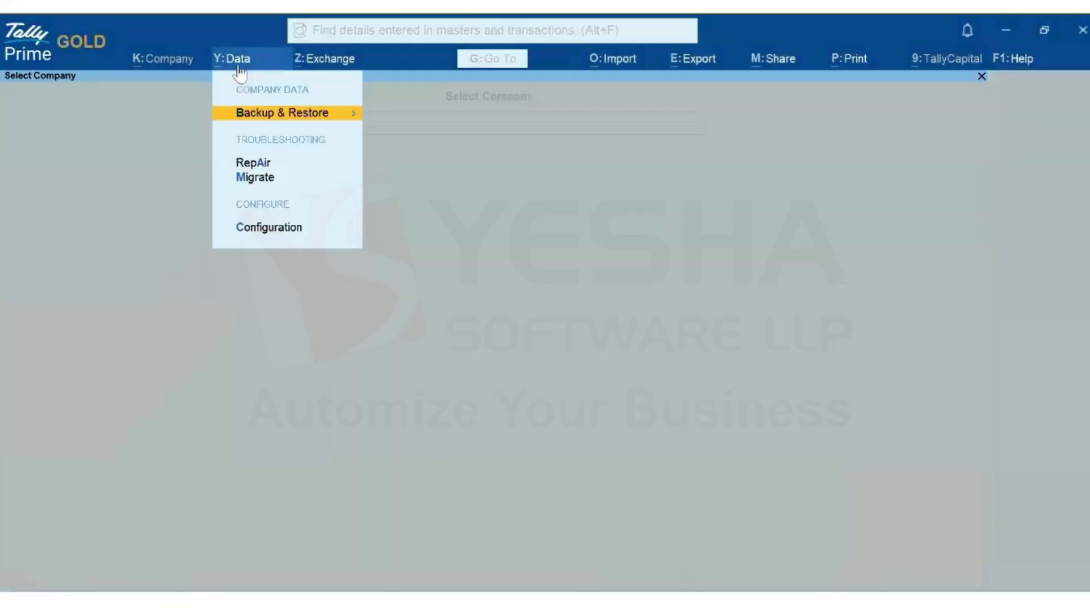
click(279, 116)
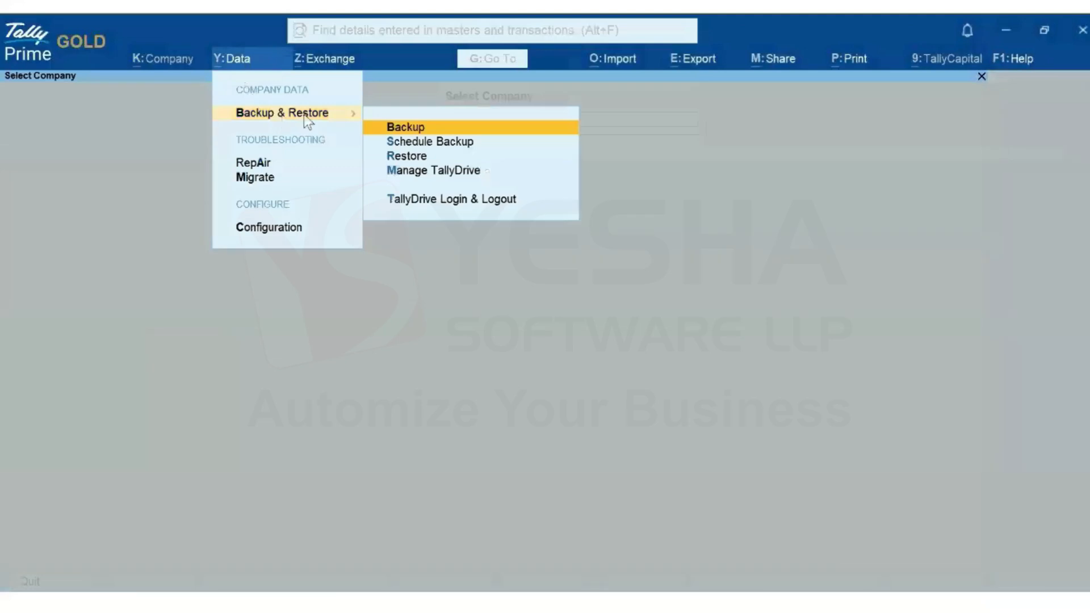
click(427, 170)
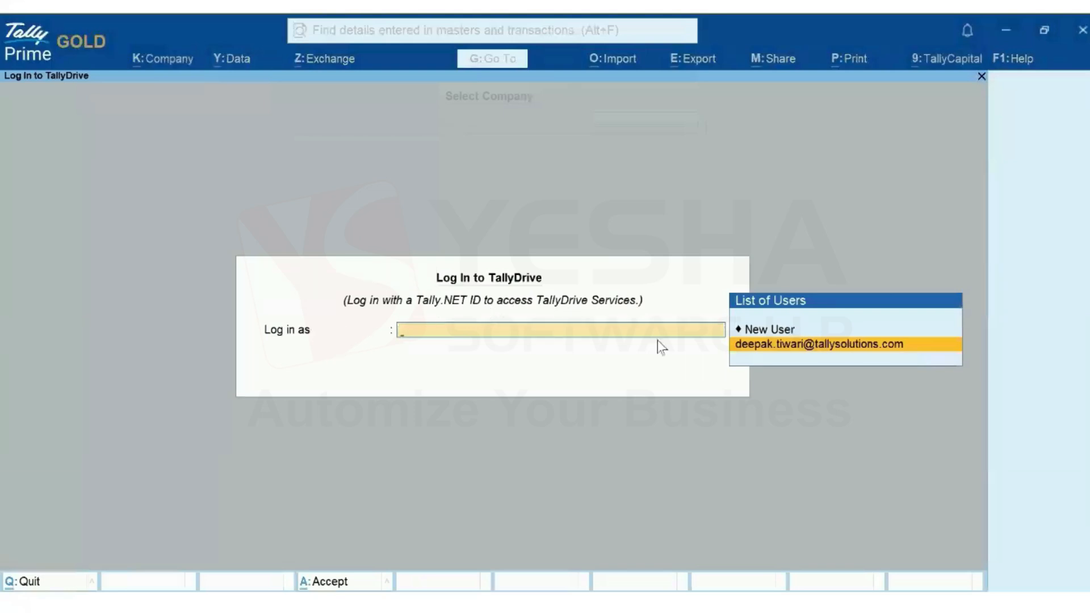
click(819, 349)
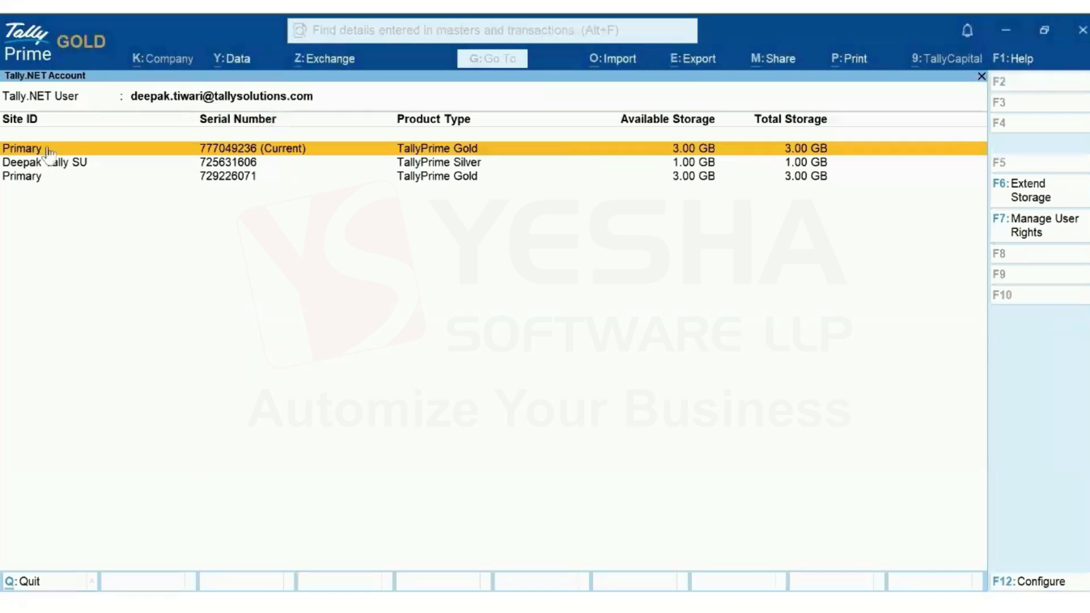
Open the Primary (Current) site's backups and select the KBCL Traders and KBCL Private Limited rows
key(Down)
key(Down)
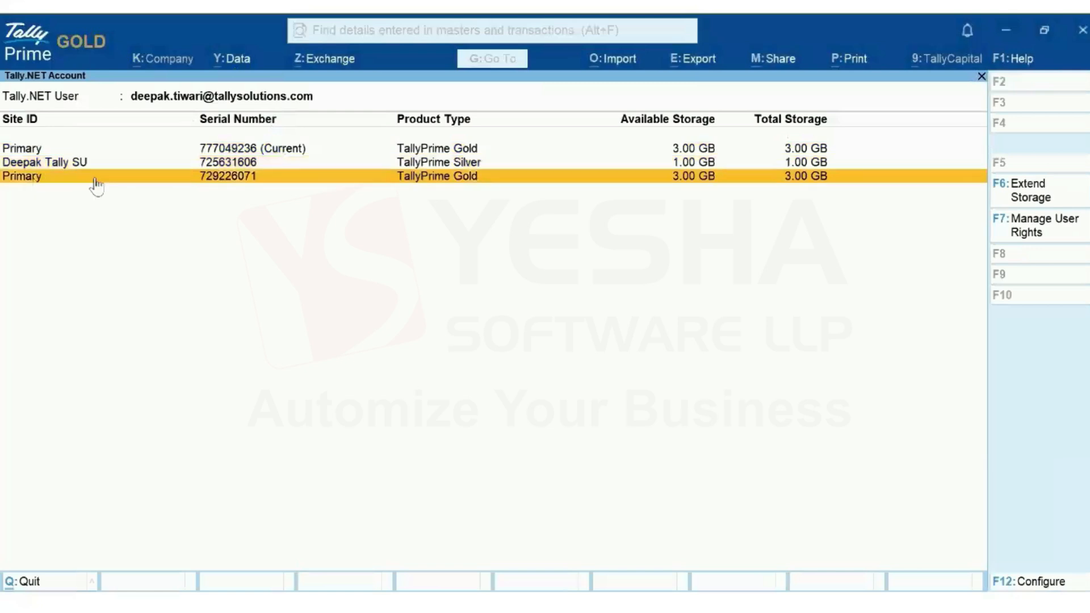
key(Up)
key(Up)
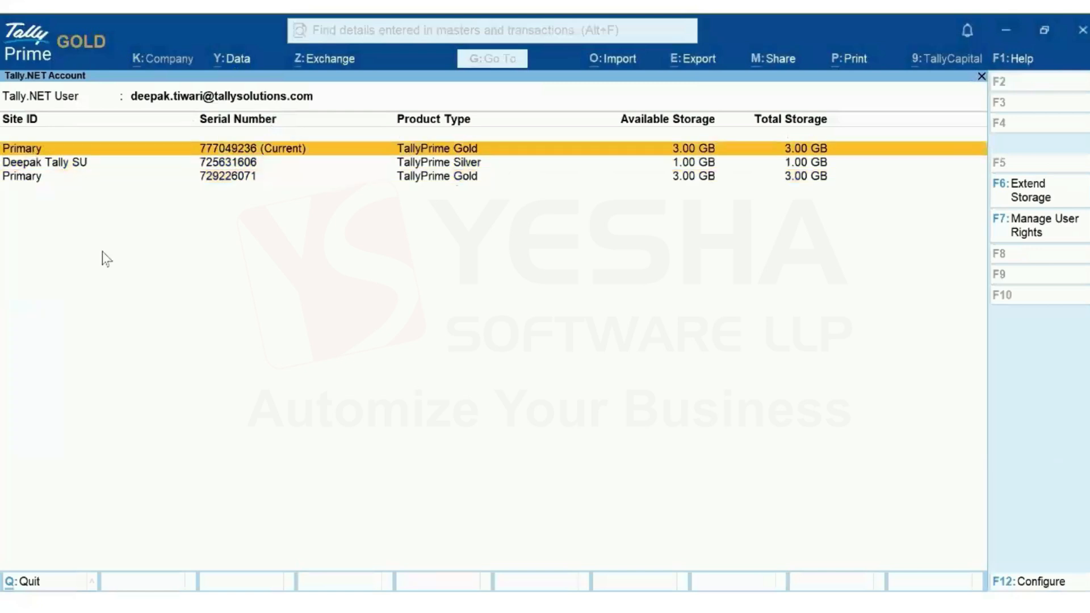
key(Return)
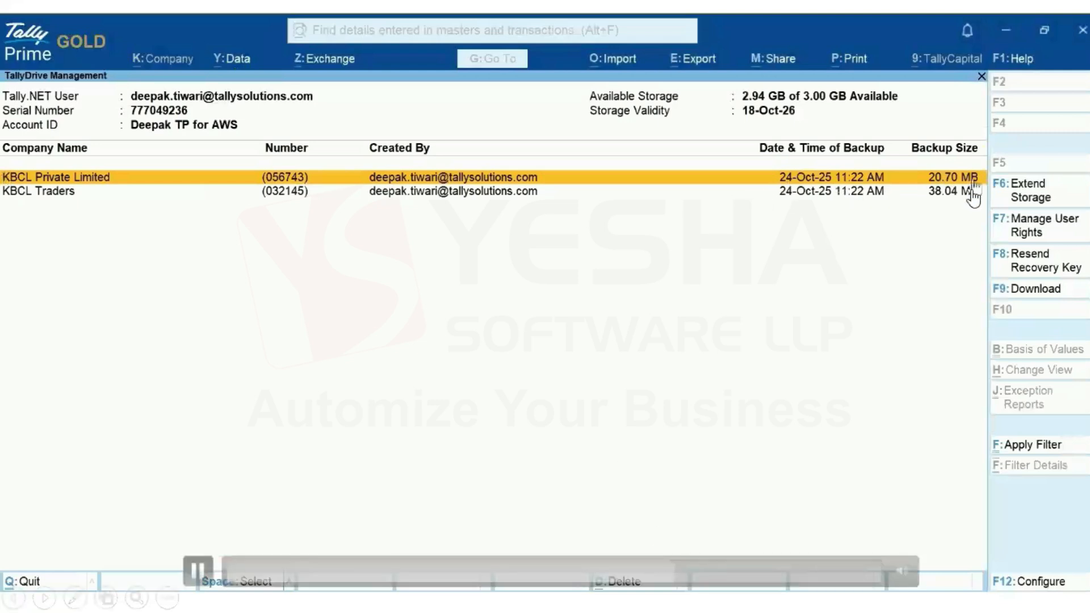
click(54, 195)
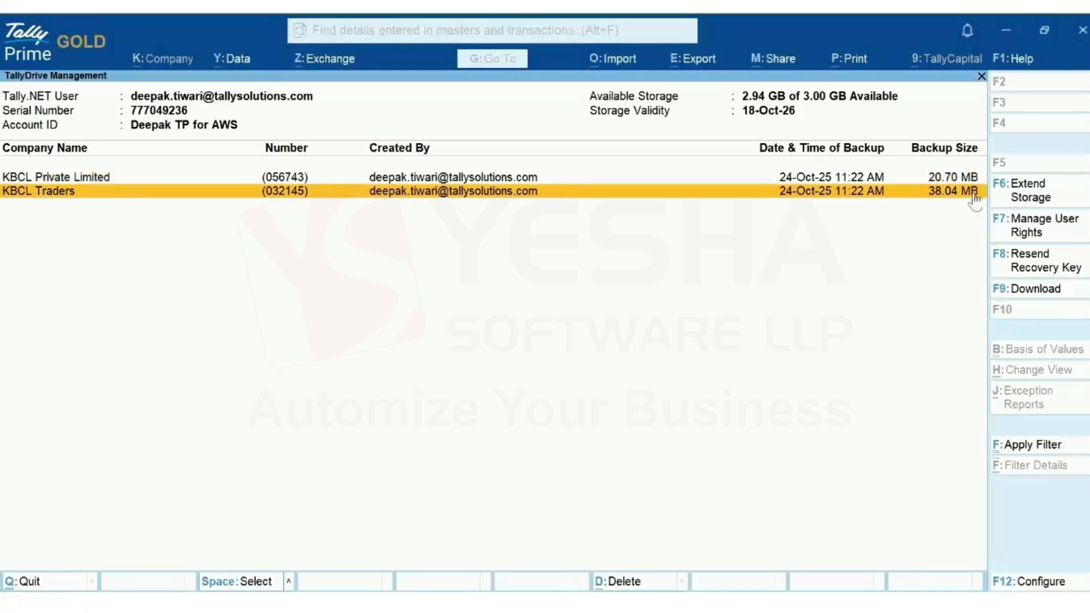
click(952, 182)
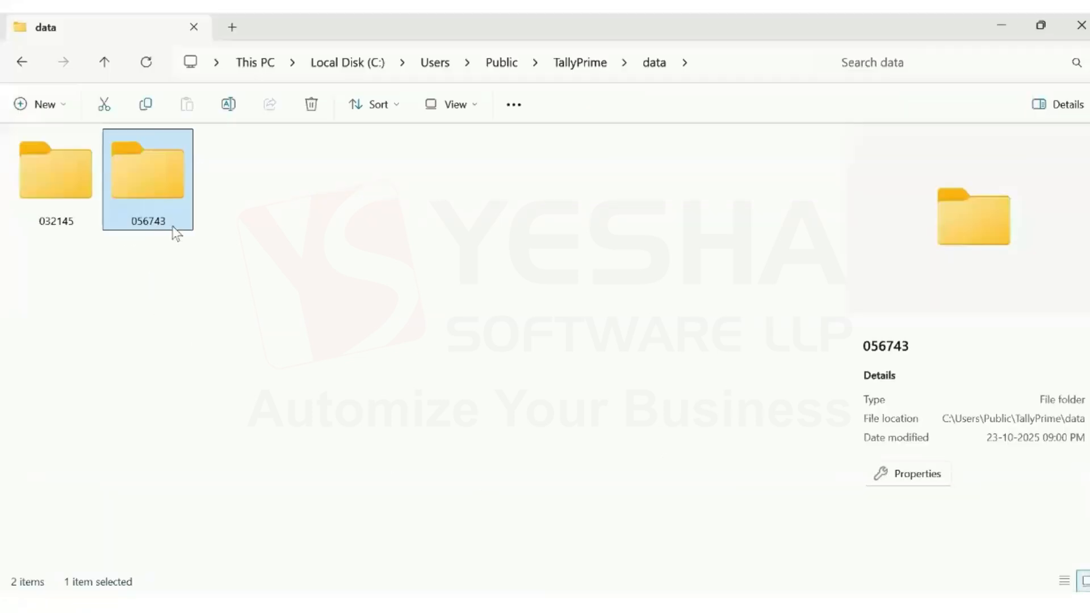
Confirm folder 056743 uses 157 MB on disk, then return to TallyPrime
click(909, 483)
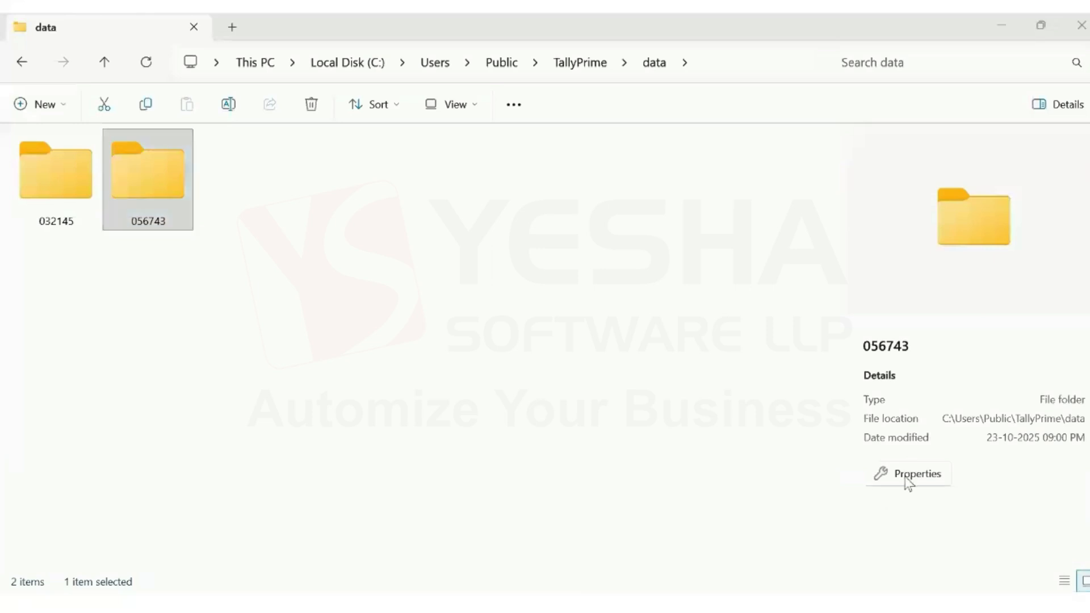
drag(867, 346, 898, 347)
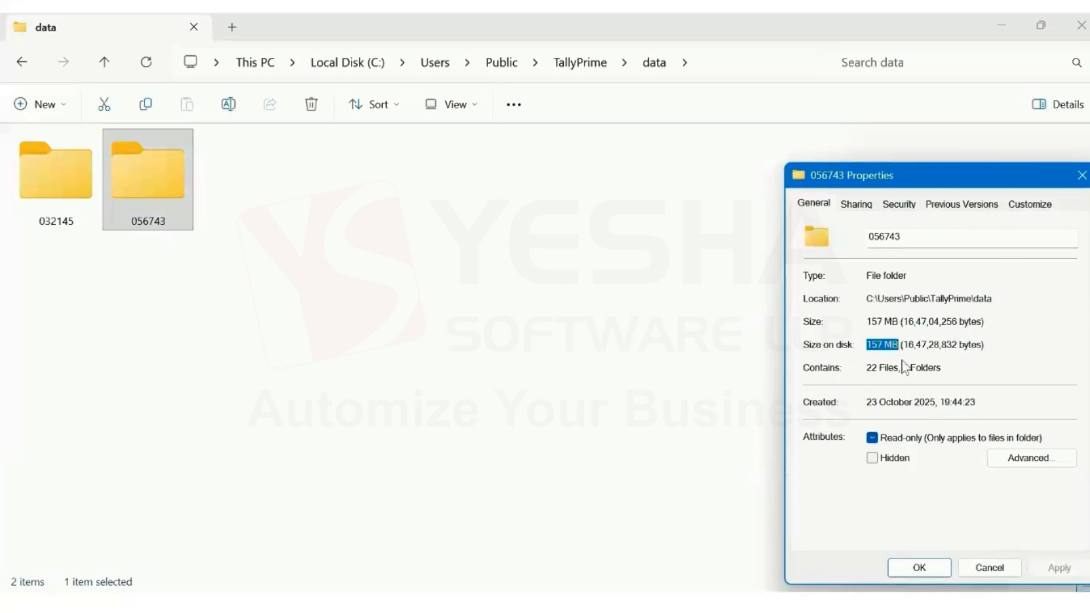
click(1082, 175)
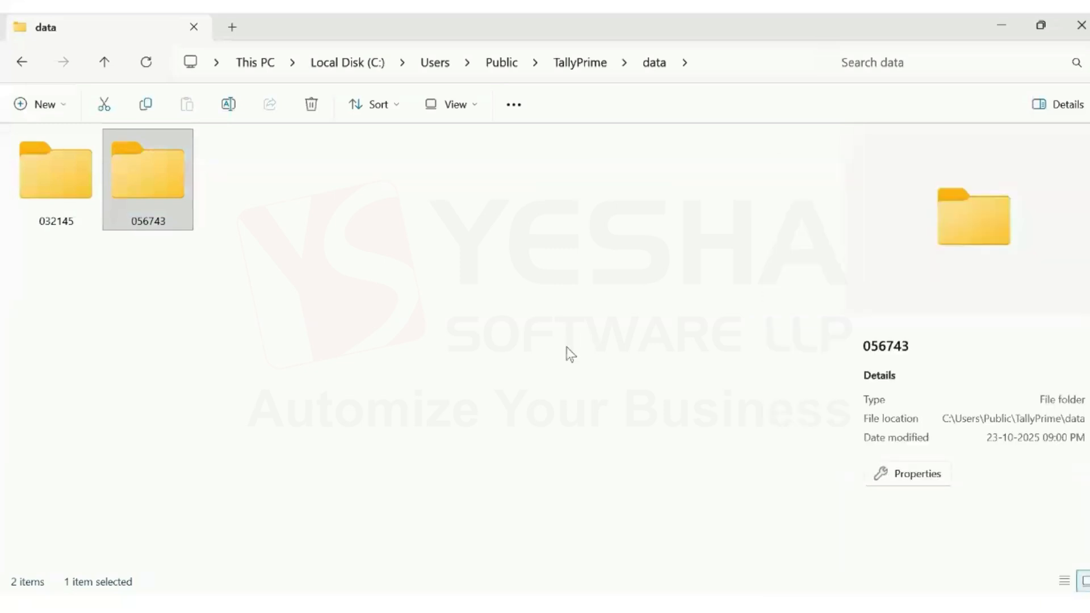
click(585, 602)
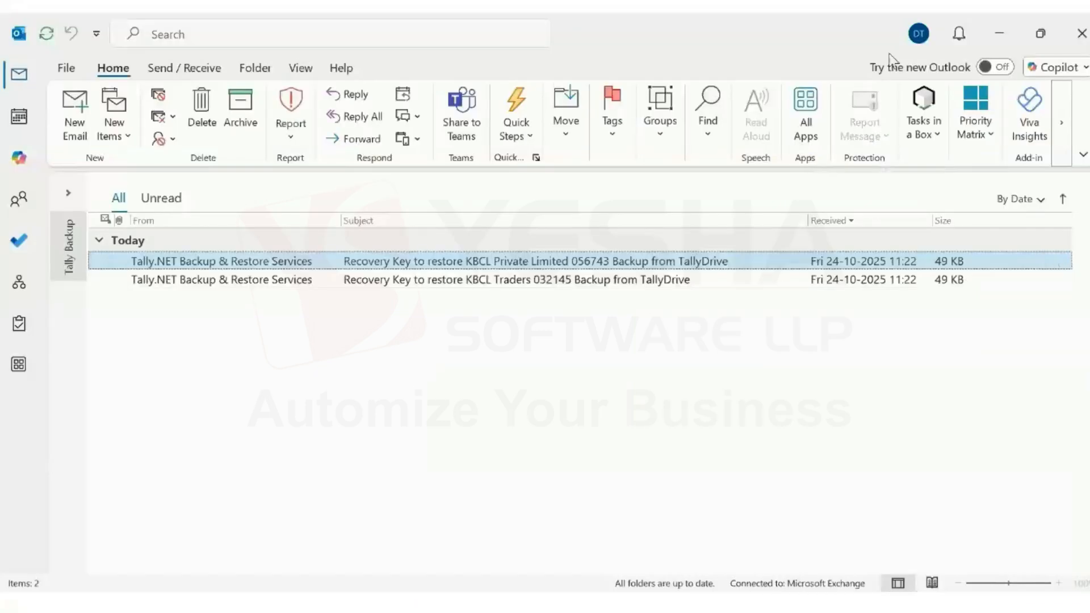
Open and close the KBCL Traders and KBCL Private Limited recovery-key e-mails in Outlook
click(908, 36)
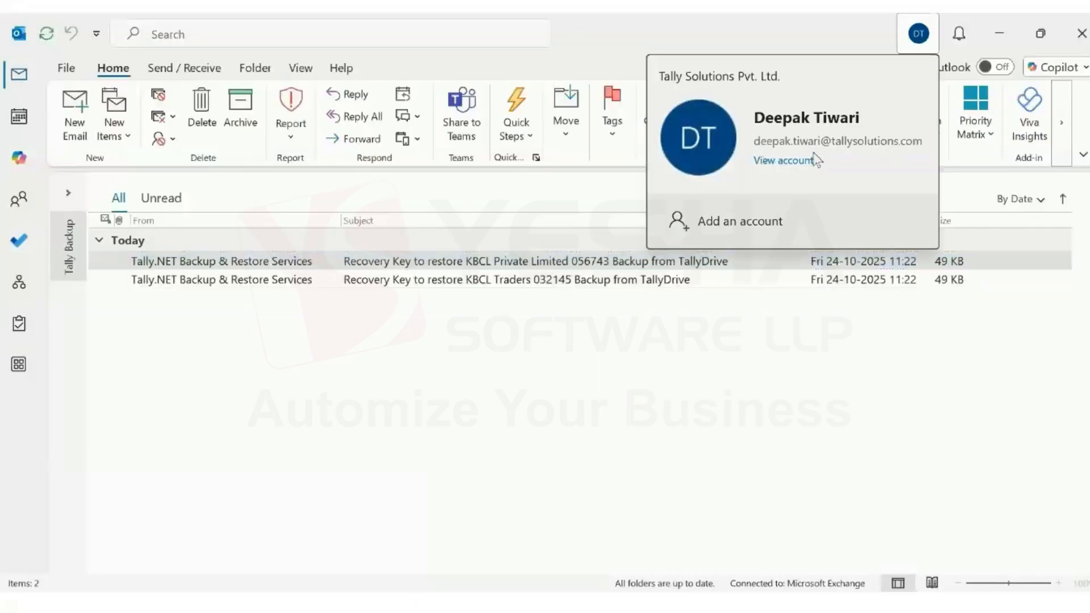
click(783, 386)
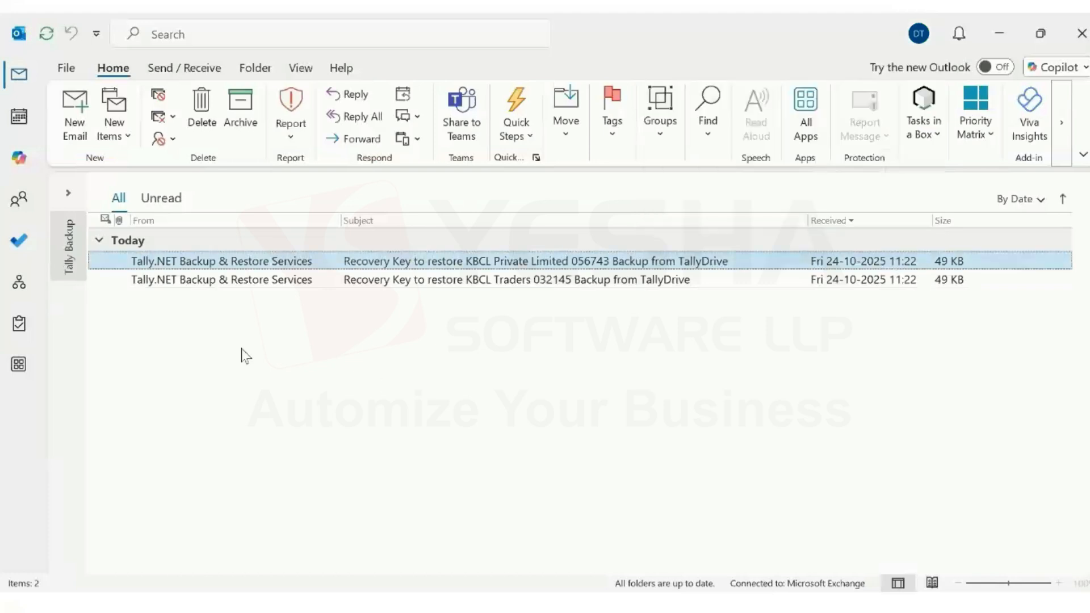
shift+click(134, 283)
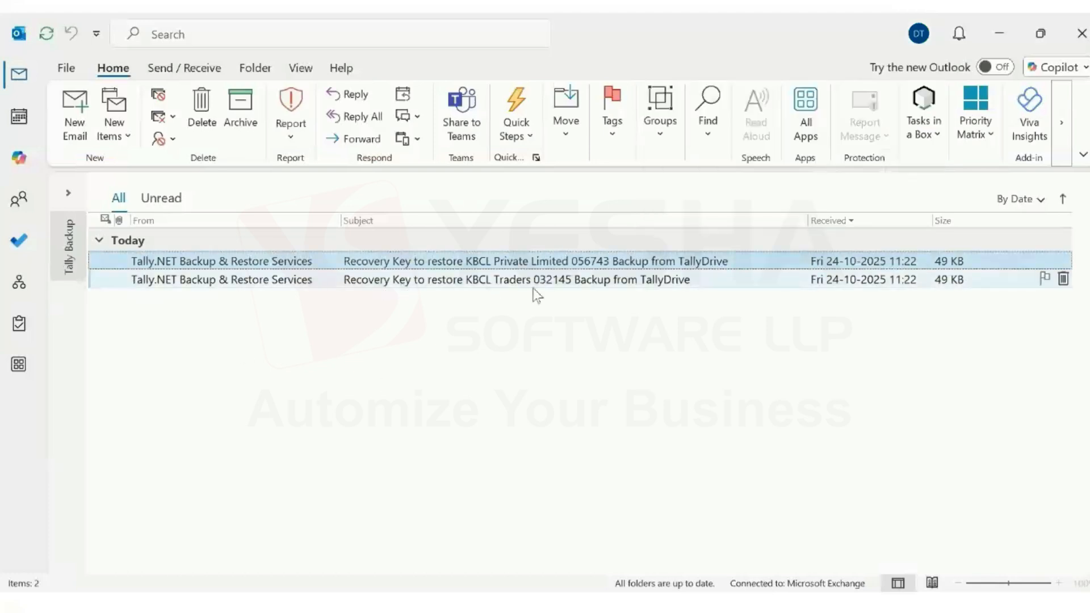
click(626, 284)
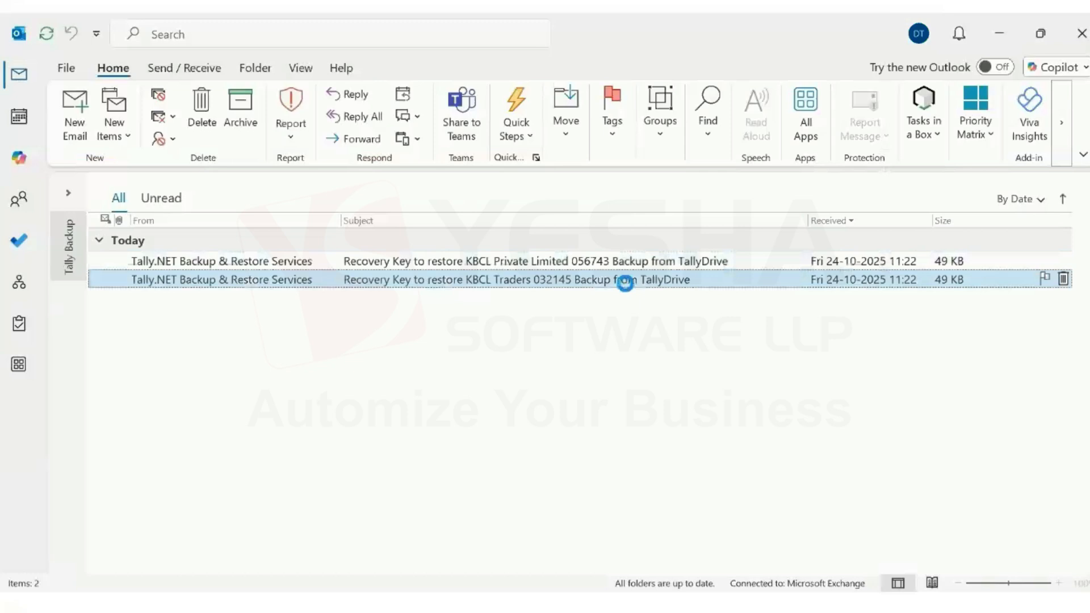
double_click(625, 283)
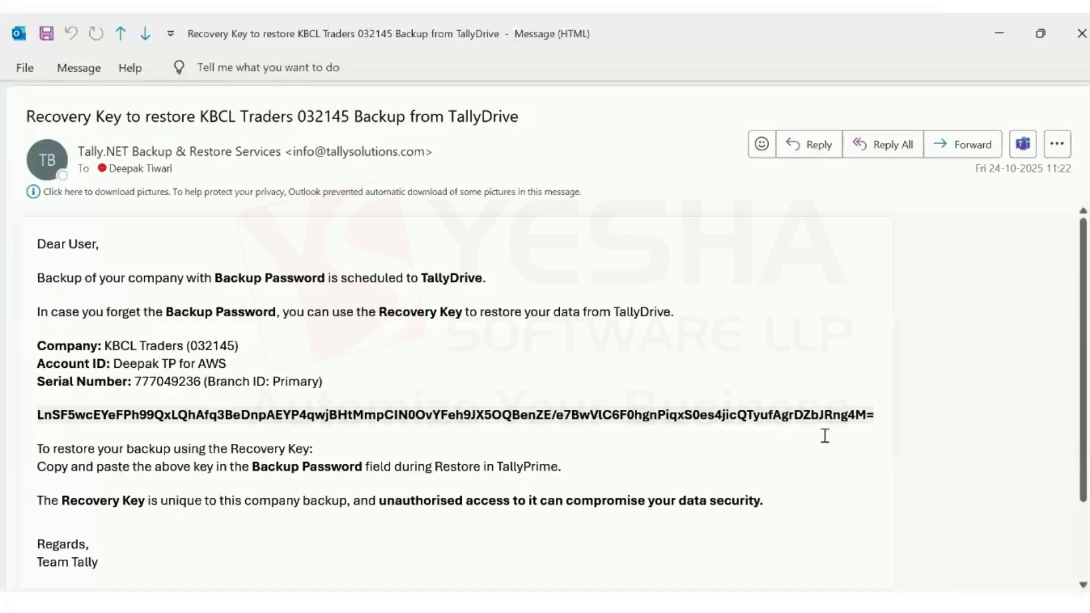
key(Escape)
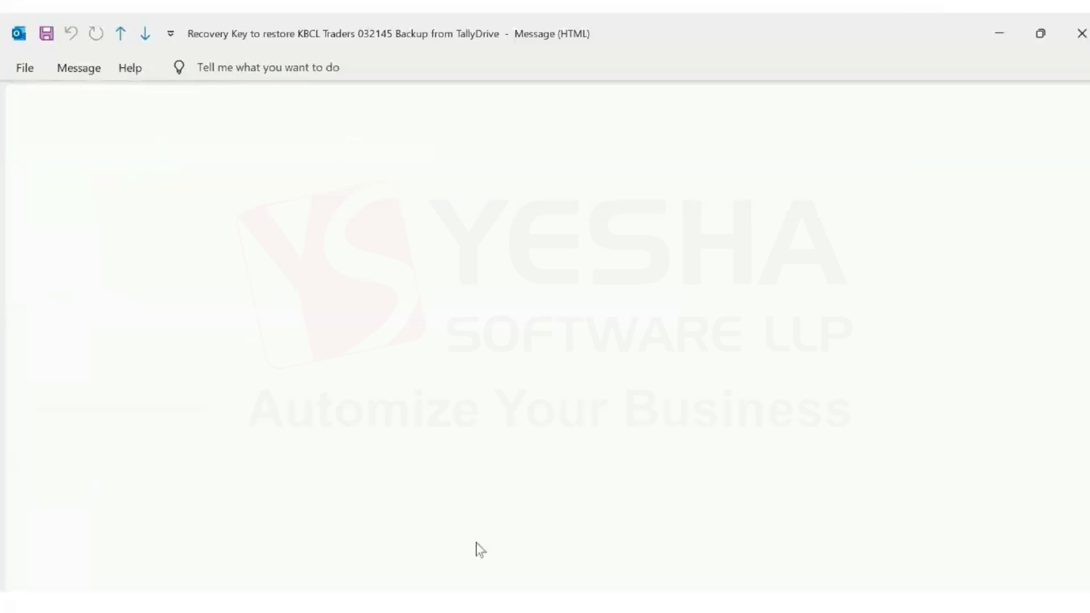
double_click(460, 267)
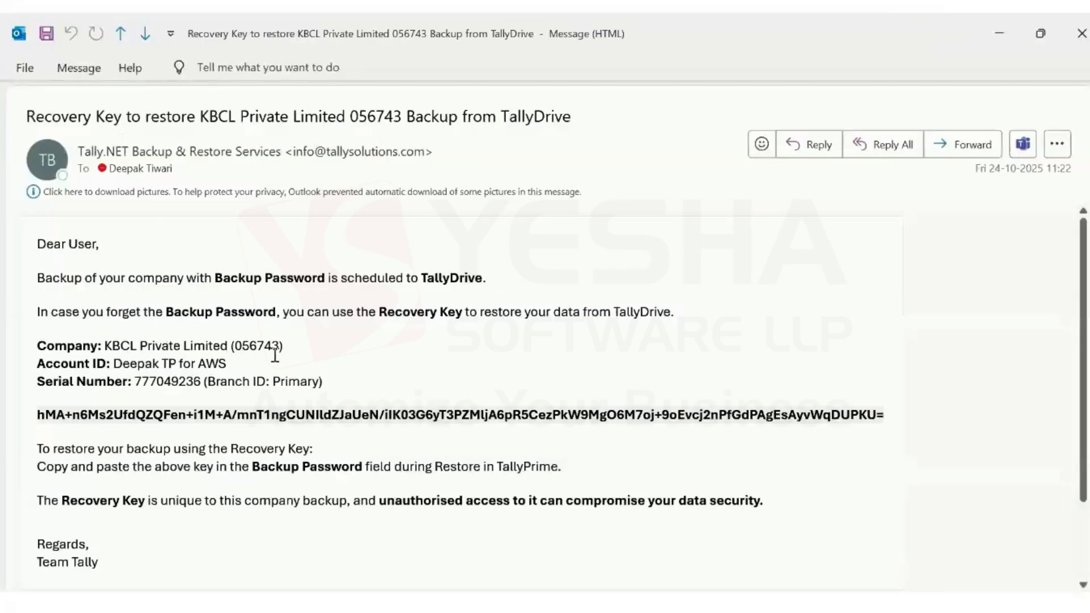
key(Escape)
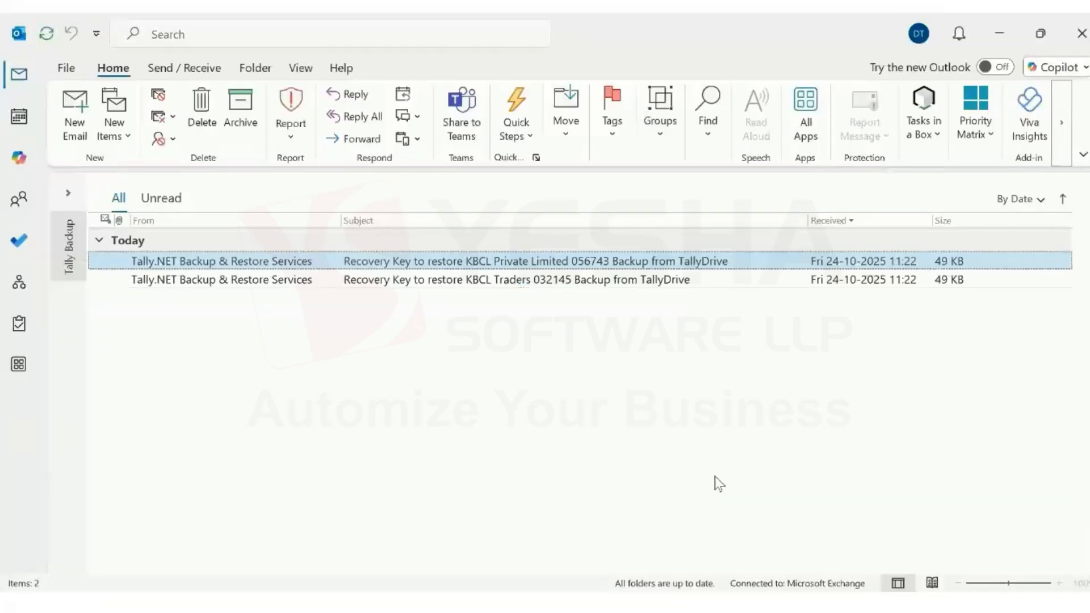
key(alt+Tab)
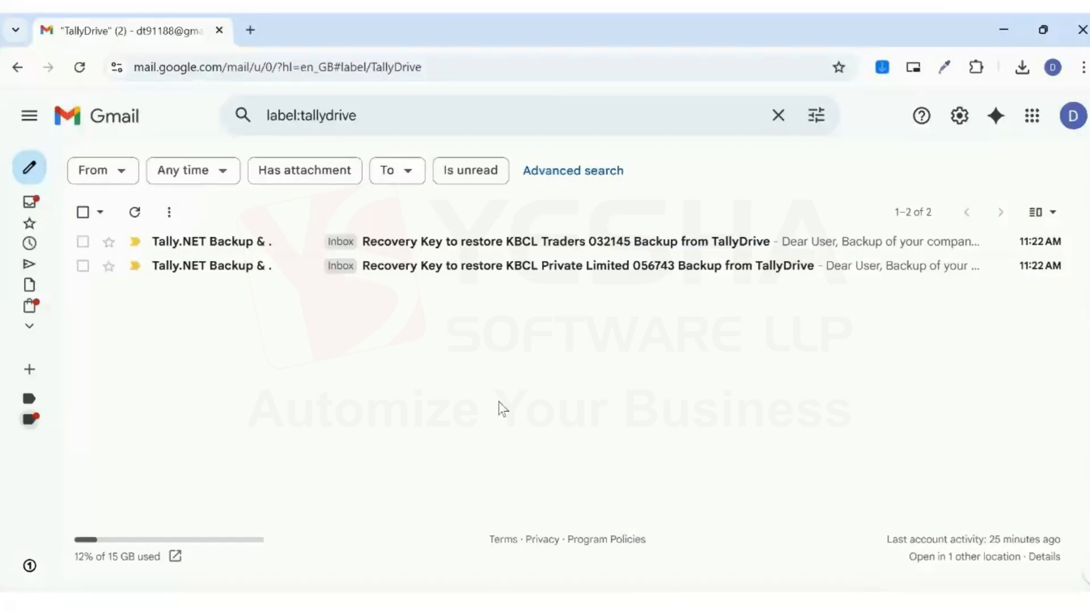
Check the Google account and read the KBCL Private Limited recovery-key e-mail
click(1072, 116)
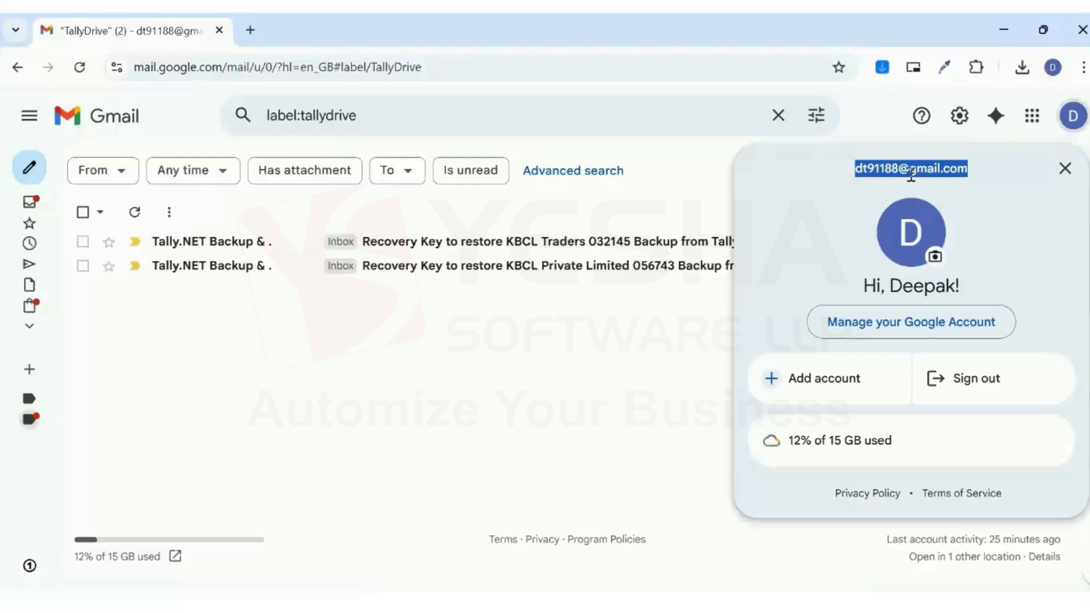
click(570, 357)
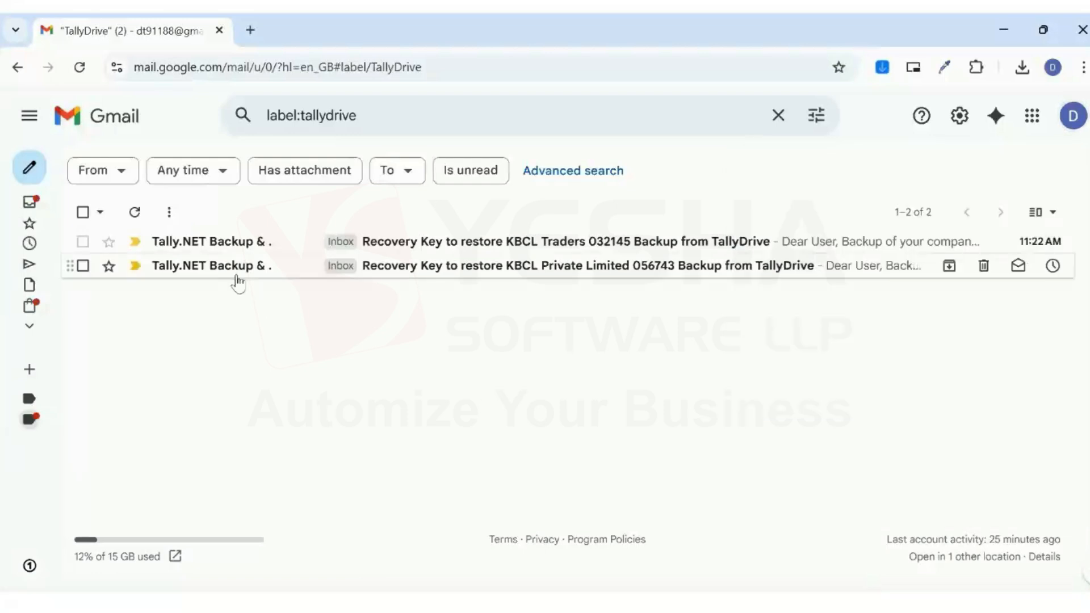
click(449, 271)
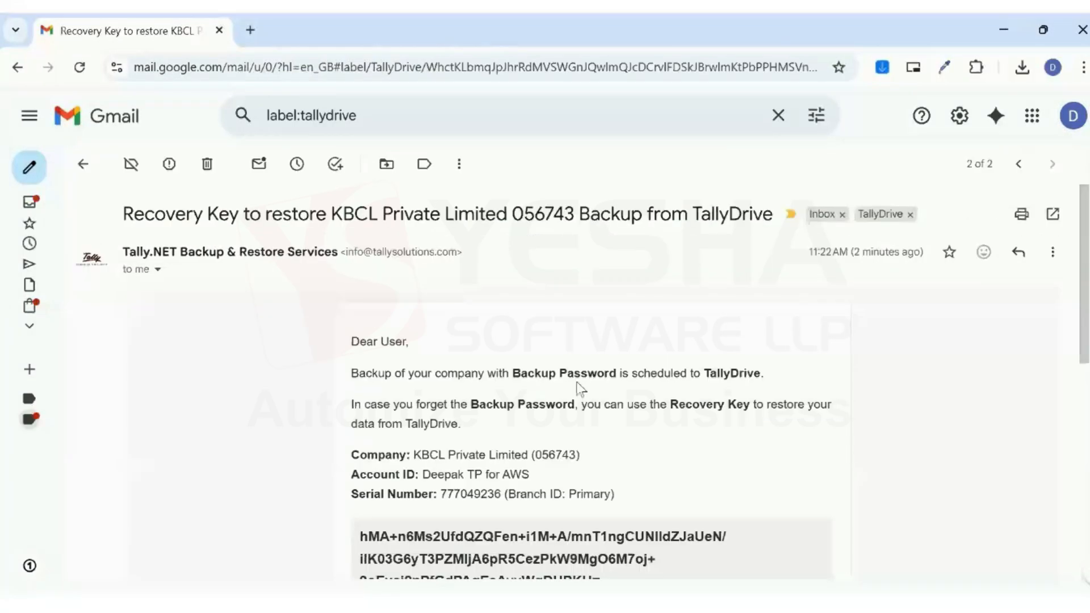
scroll(773, 384, down, 7)
scroll(776, 431, up, 3)
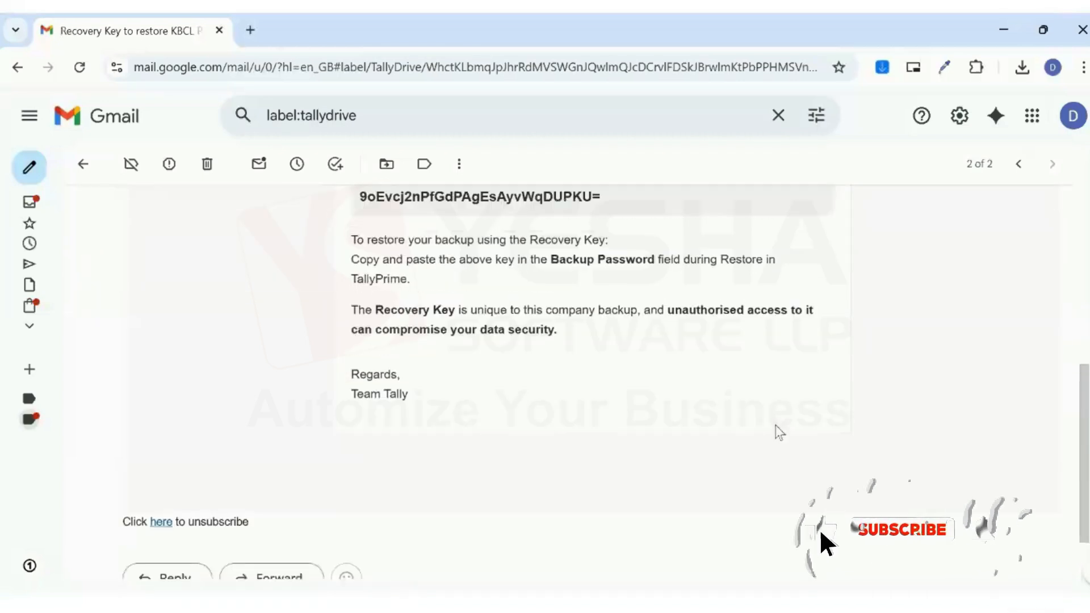
scroll(779, 433, up, 5)
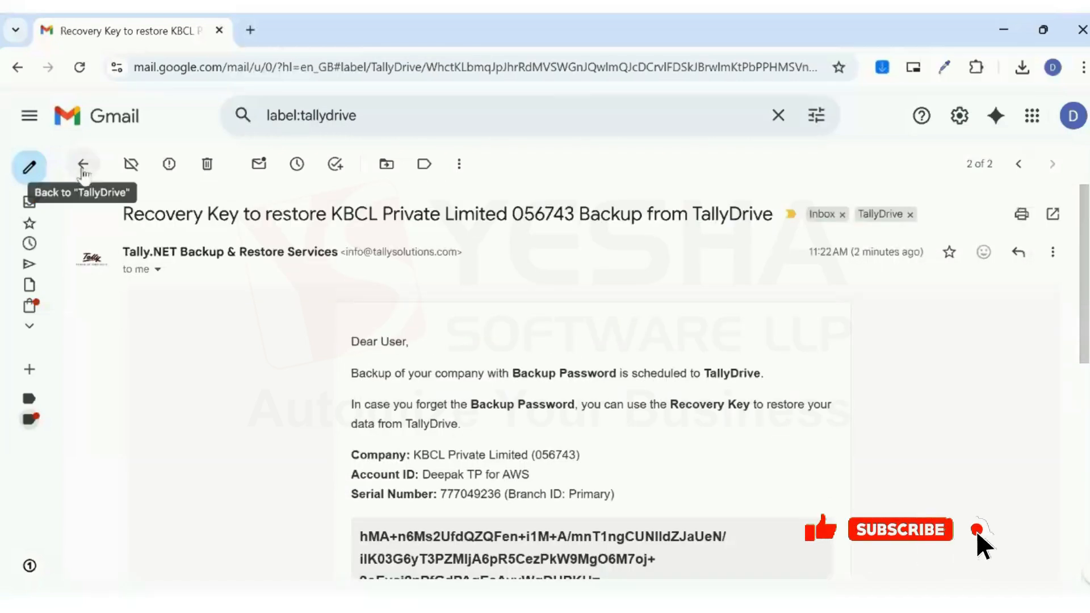
click(83, 165)
Read the KBCL Traders recovery-key e-mail and return to the TallyDrive label
click(428, 243)
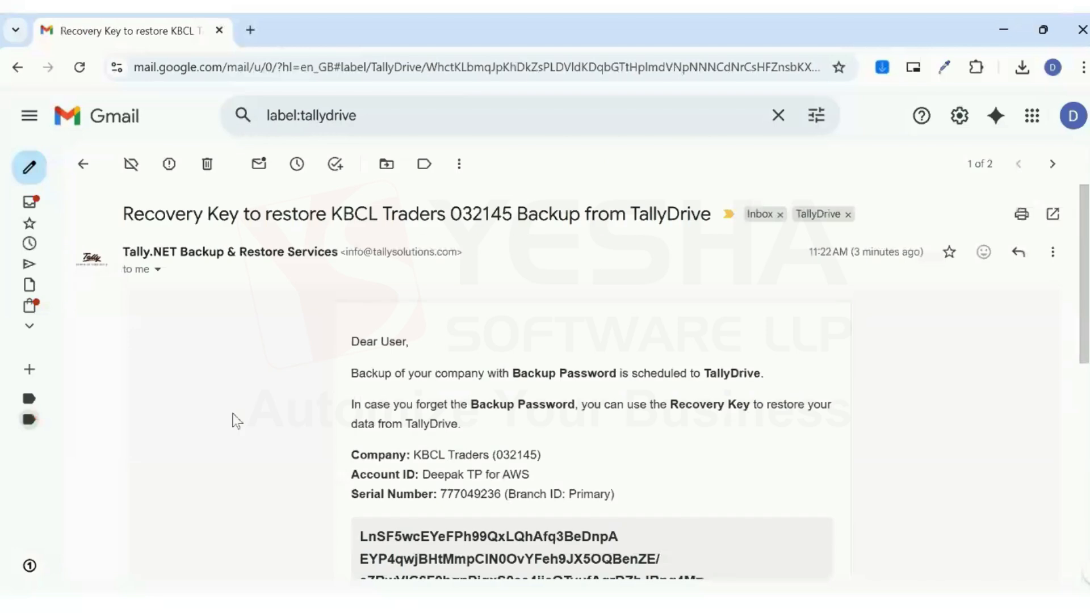
scroll(234, 421, down, 4)
scroll(233, 420, up, 4)
click(84, 164)
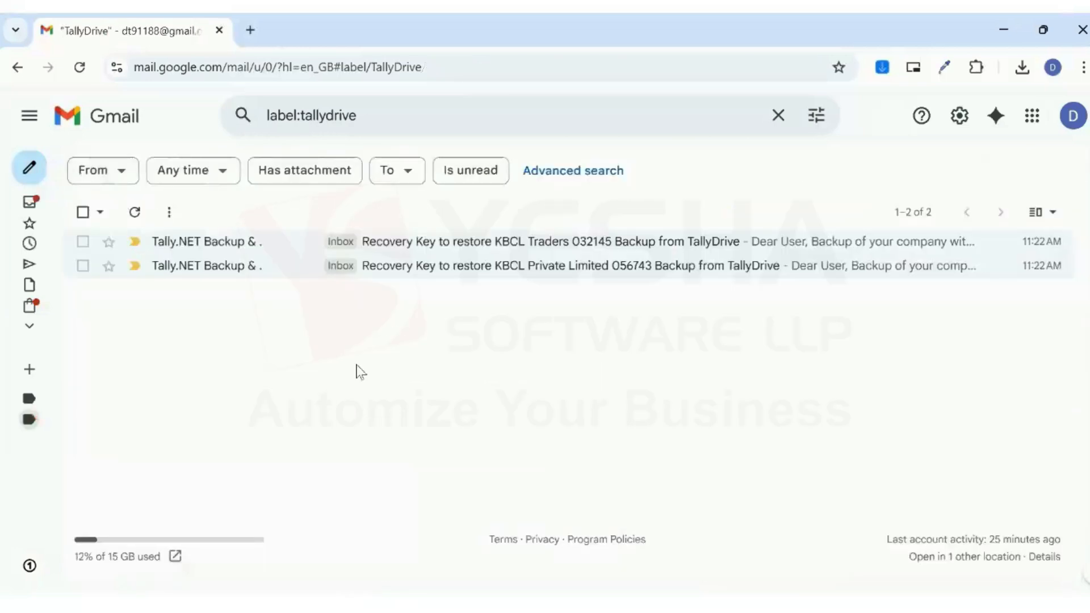
Return to TallyPrime and play the clip showing KBCL Private Limited and KBCL Traders restored
click(532, 603)
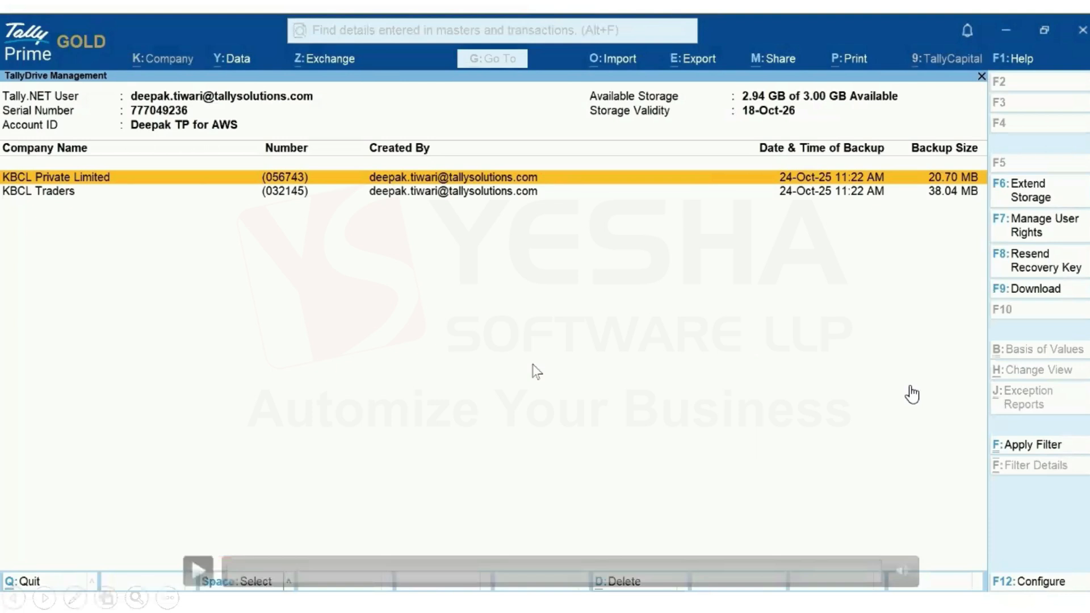
click(910, 389)
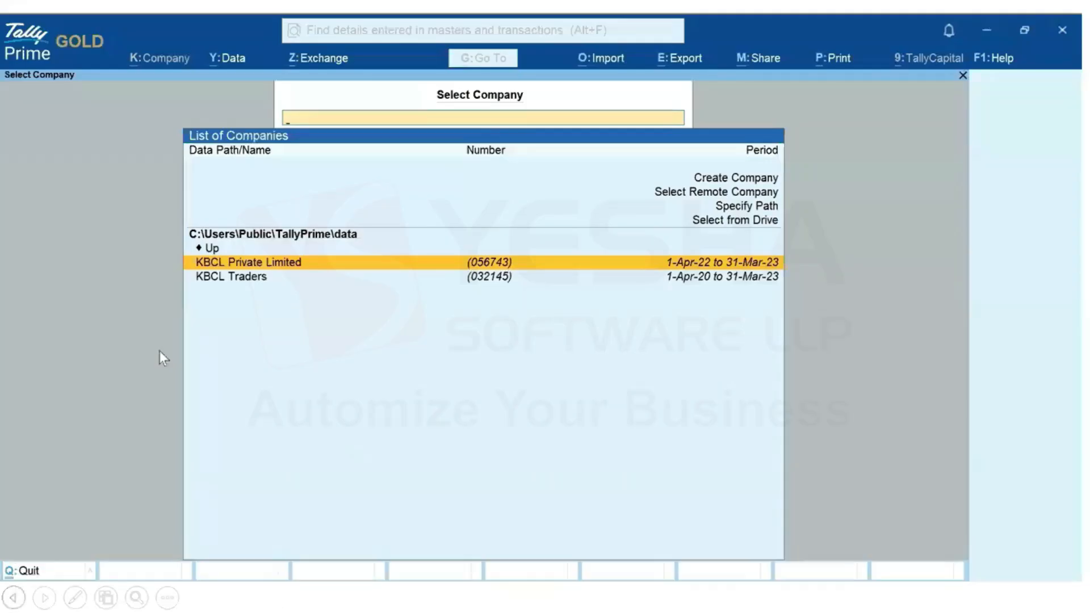
Open Schedule Backup and set the Backup Data Path to TallyDrive
click(32, 562)
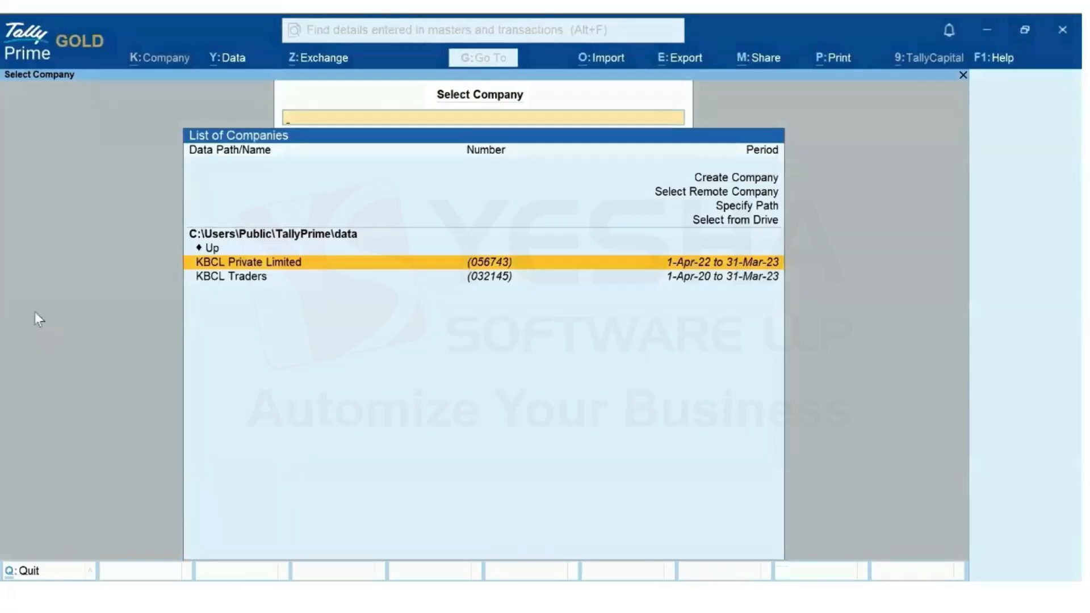
click(217, 61)
click(263, 114)
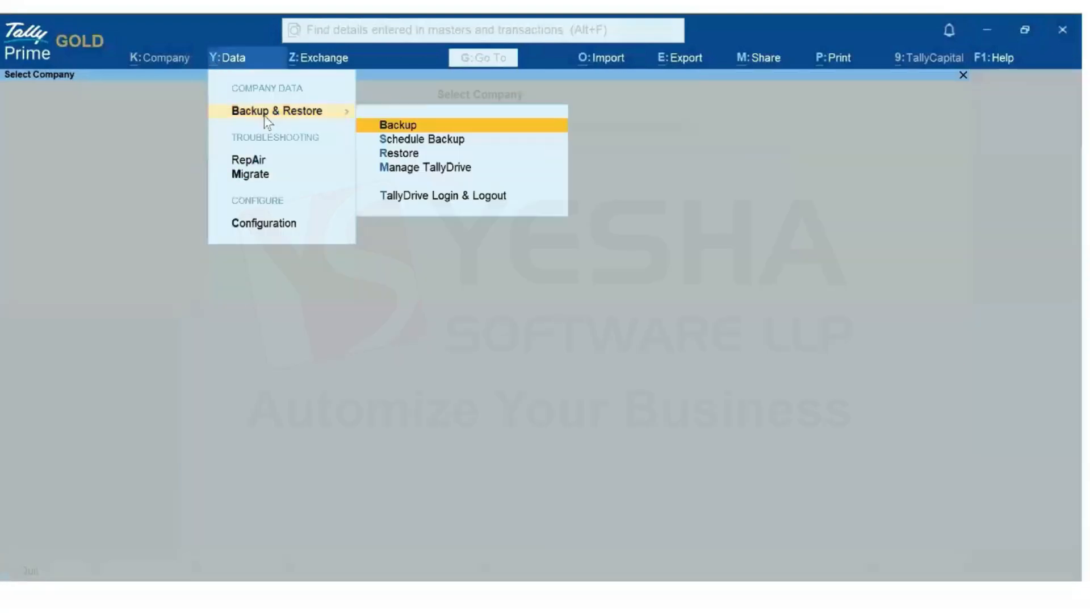
click(456, 142)
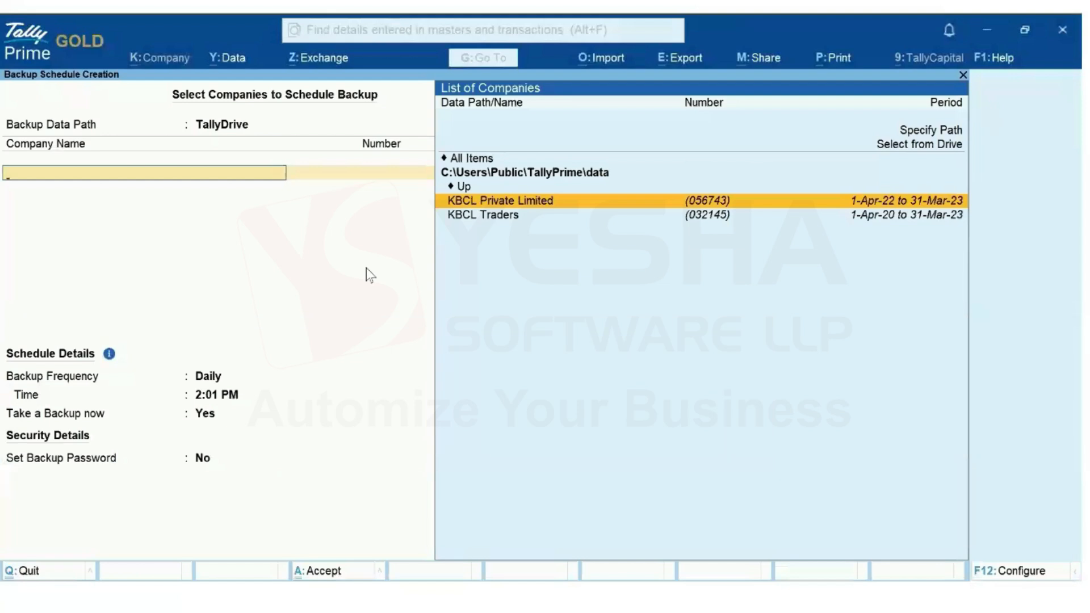
key(BackSpace)
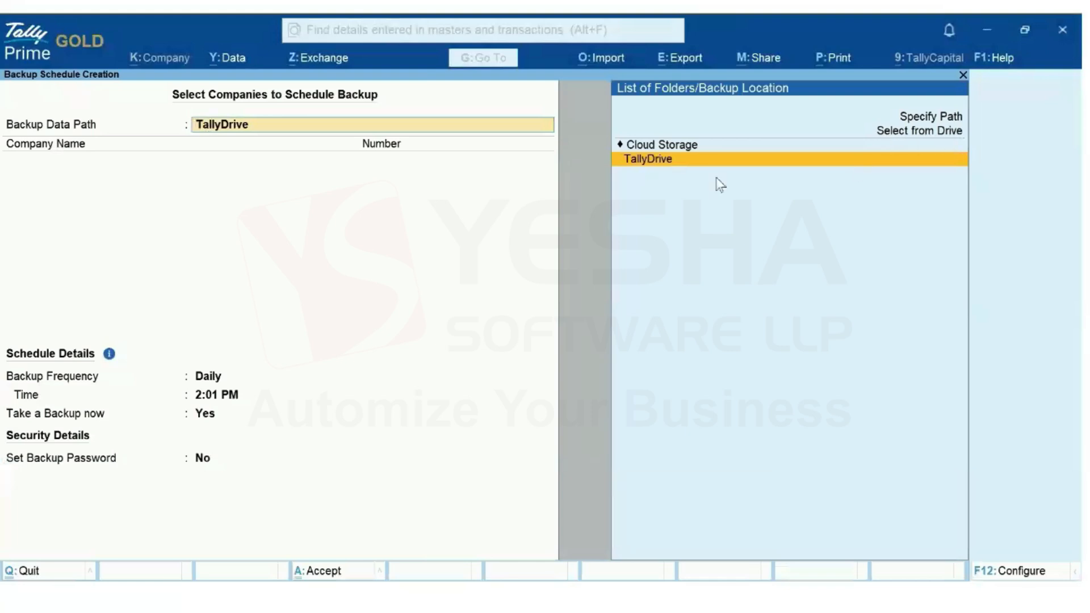
click(660, 161)
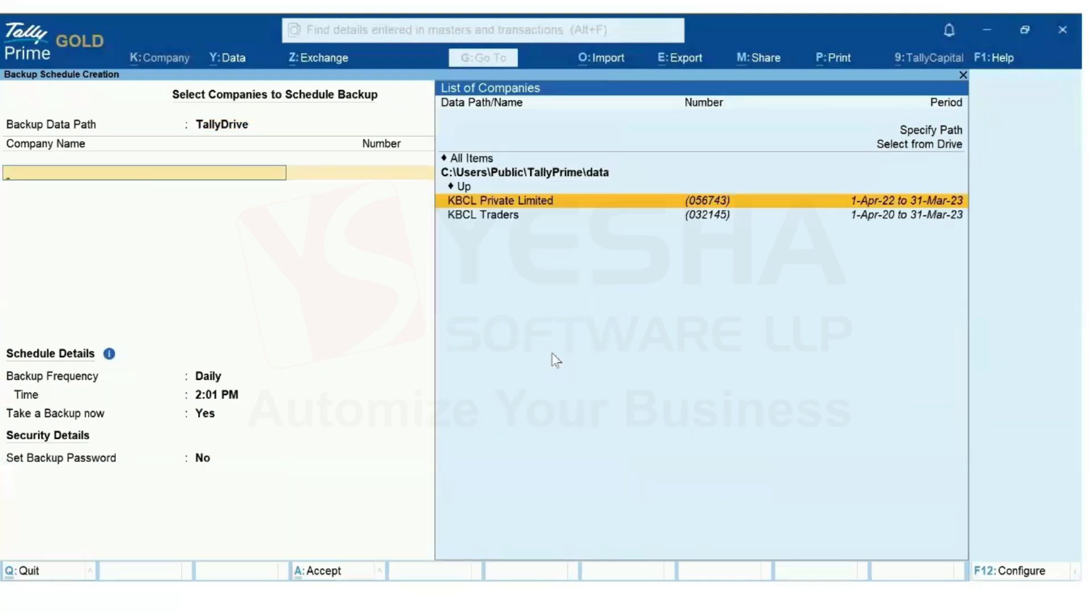
Select KBCL Private Limited for the schedule and end the company list
key(Return)
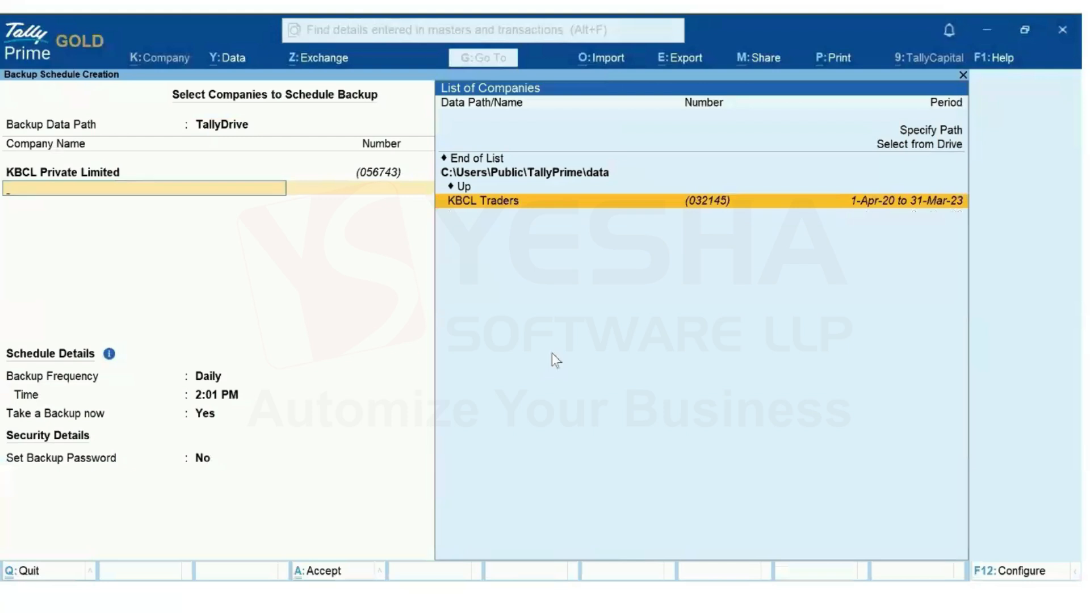
key(Up)
key(Up)
key(Return)
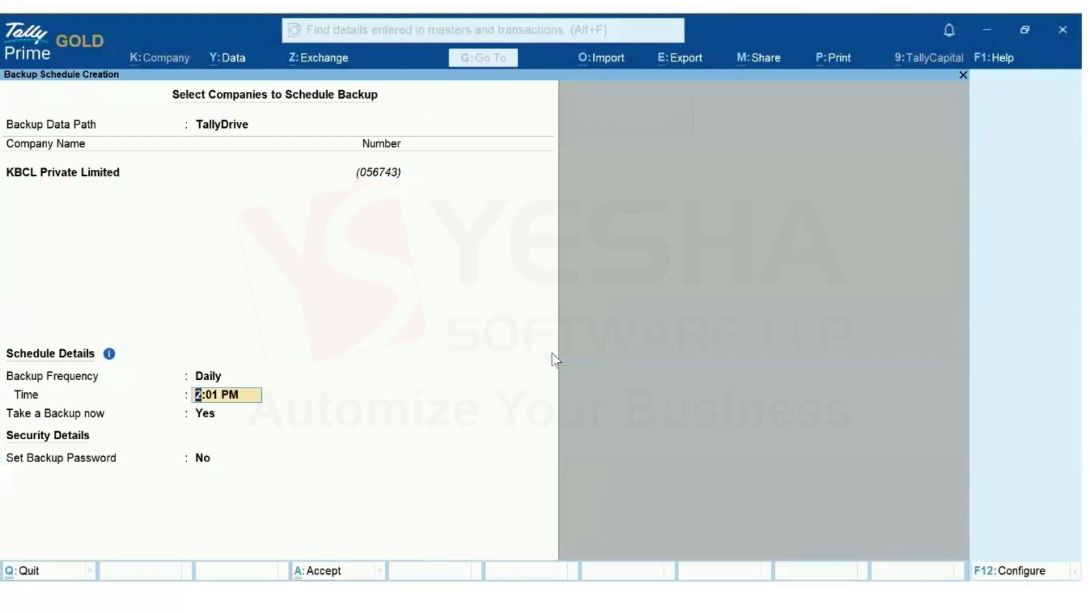
key(Up)
key(Up)
key(Return)
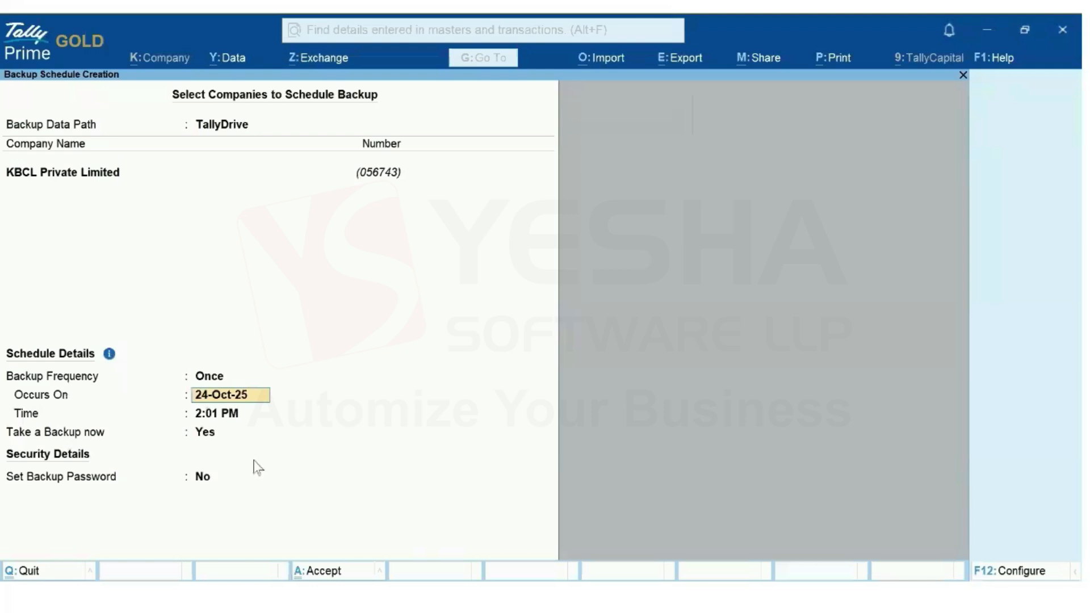
key(Up)
key(Down)
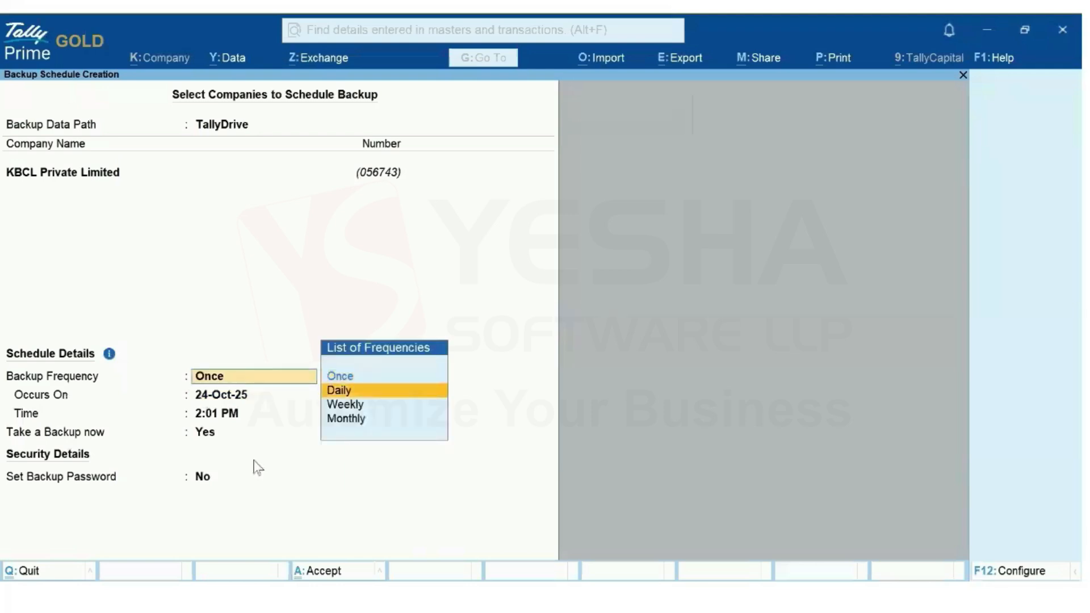
key(Return)
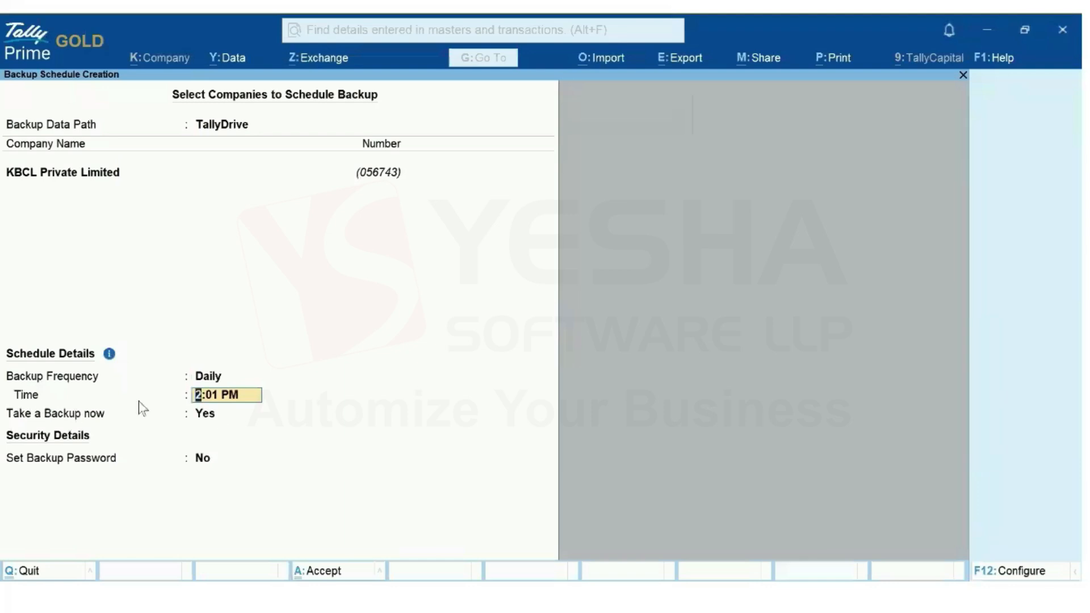
key(BackSpace)
key(Down)
key(Return)
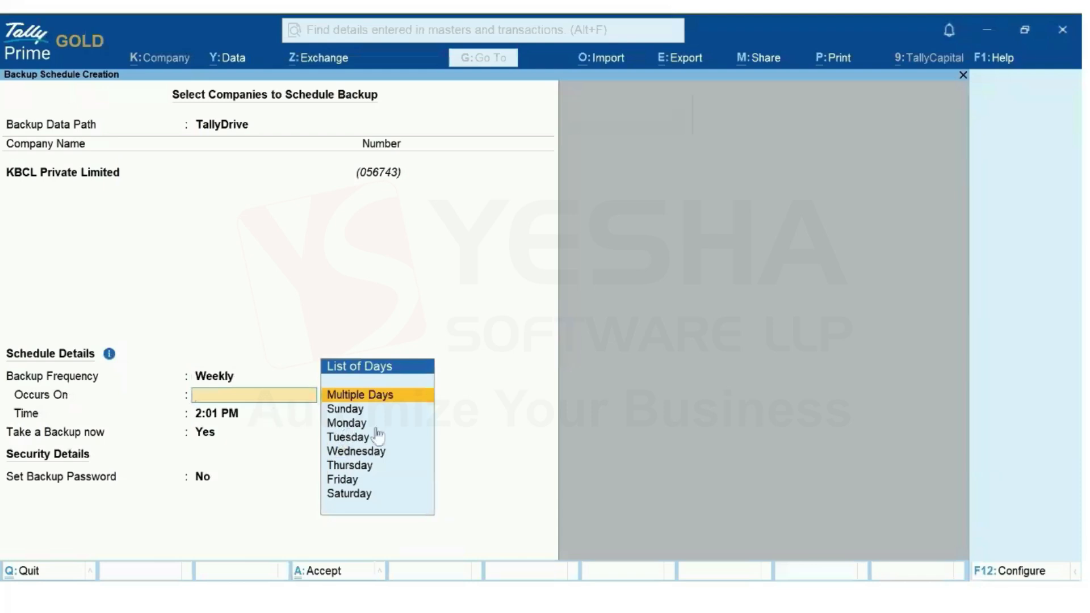
click(379, 400)
key(Return)
key(Down)
key(Down)
key(Down)
key(Down)
key(Return)
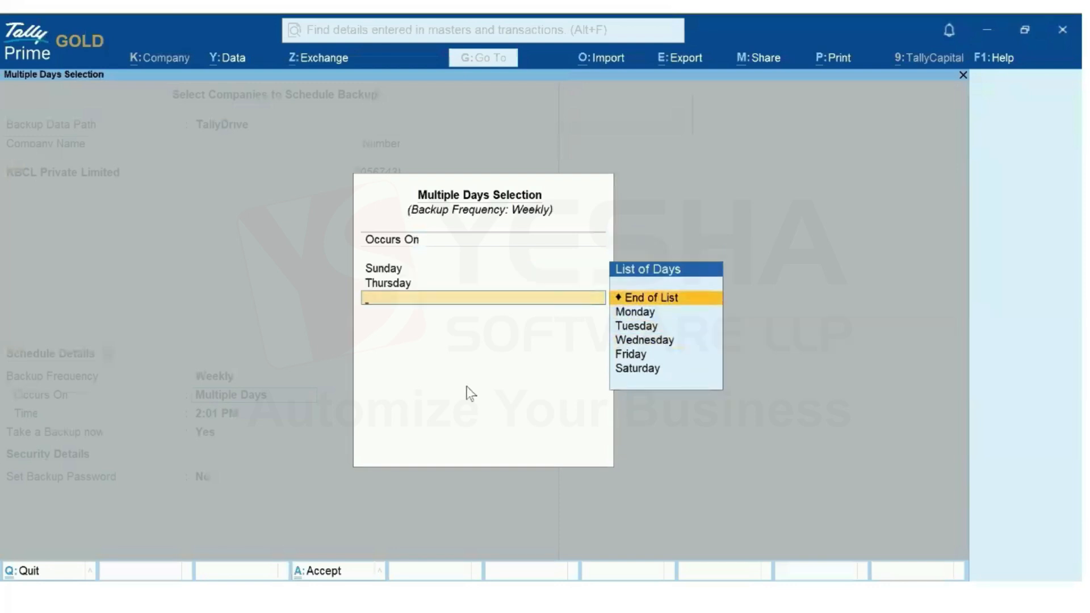
key(Return)
key(BackSpace)
key(BackSpace)
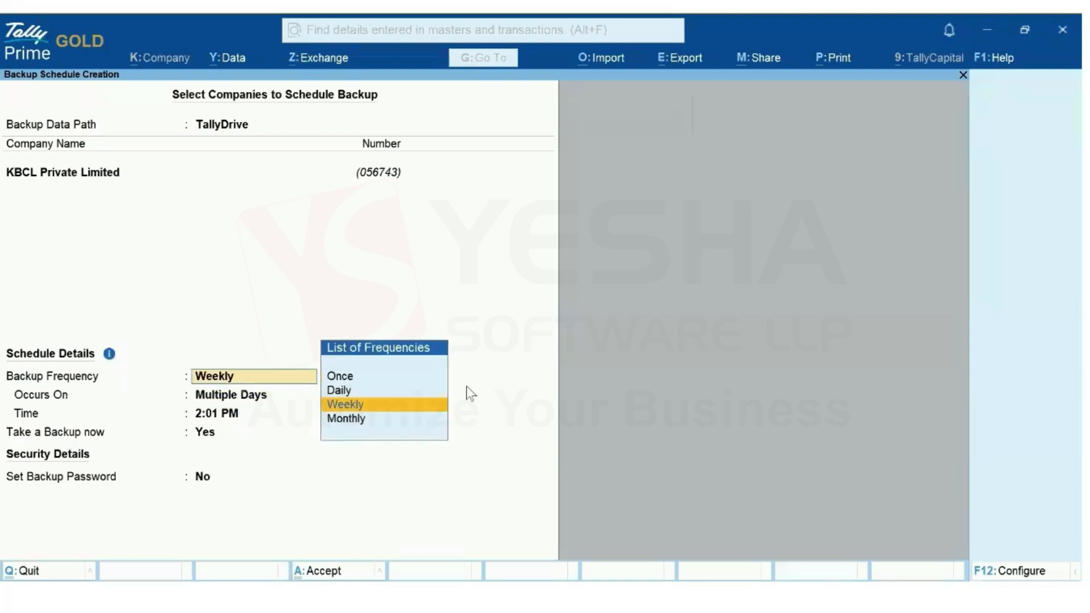
key(Down)
key(Return)
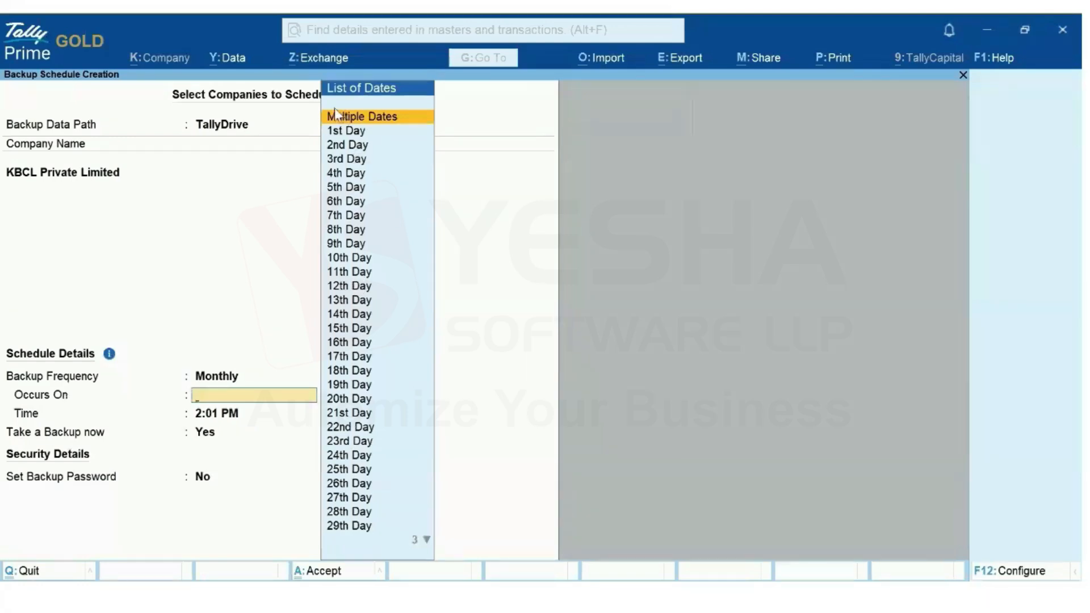
click(381, 119)
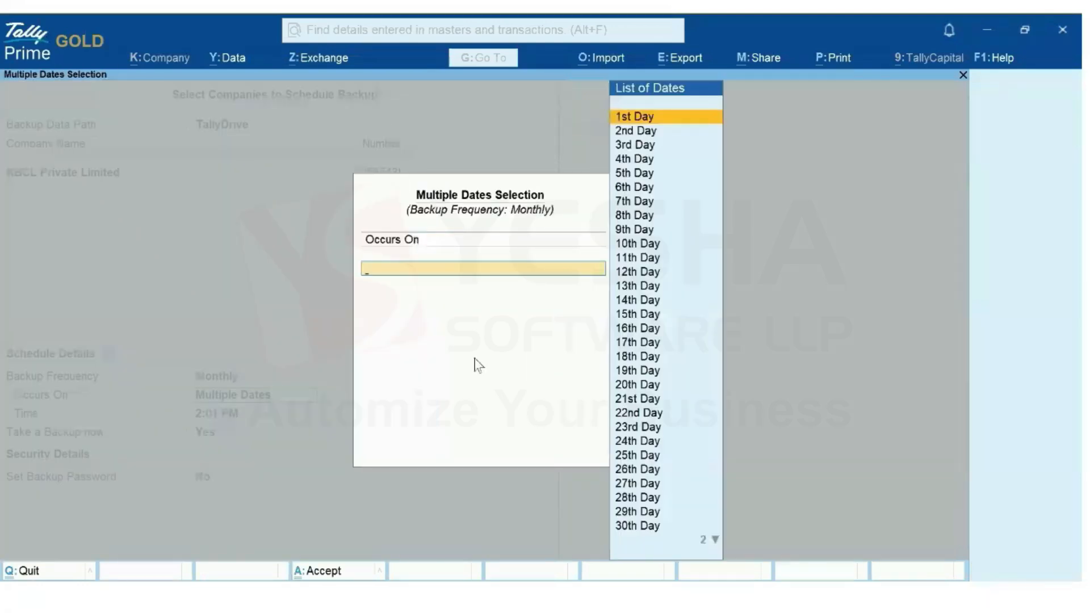
key(Return)
key(Down)
key(Down)
key(Down)
key(Down)
key(Down)
key(Down)
key(Down)
key(Down)
key(Down)
key(Down)
key(Down)
key(Down)
key(Down)
key(Down)
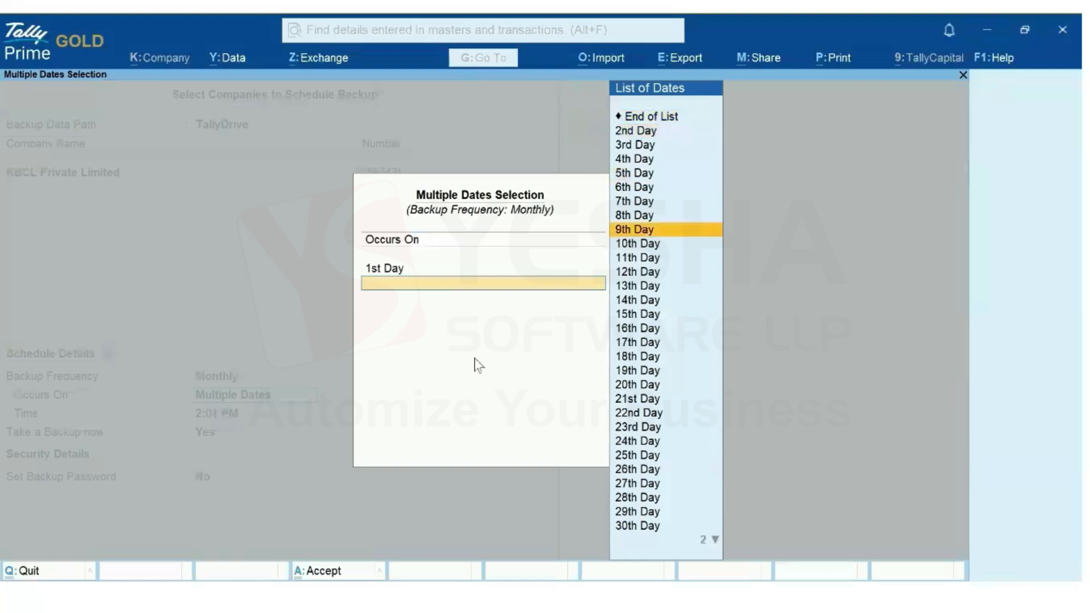
key(Return)
key(Down)
key(Down)
key(Down)
key(Down)
key(Down)
key(Down)
key(Down)
key(Down)
key(Down)
key(Down)
key(Down)
key(Down)
key(Down)
key(Down)
key(Down)
key(Down)
key(Down)
key(Down)
key(Down)
key(Down)
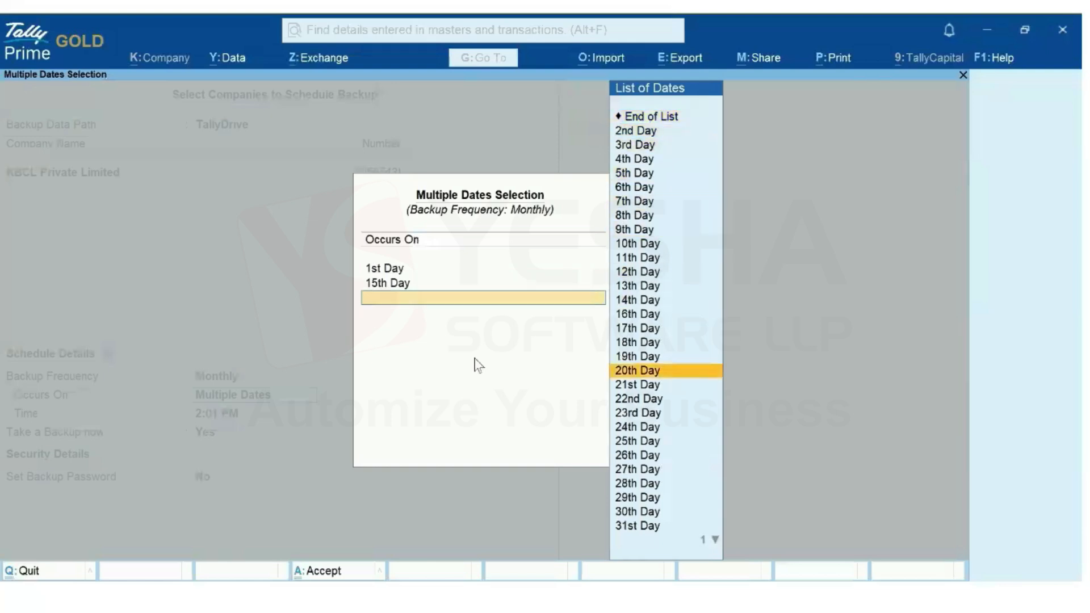
key(Return)
key(Return)
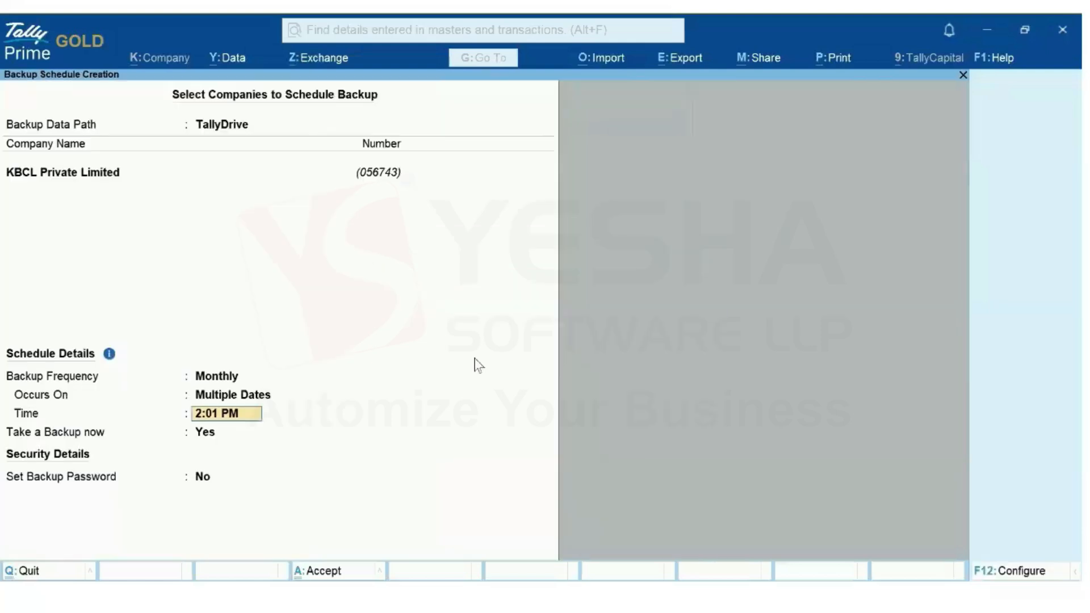
key(BackSpace)
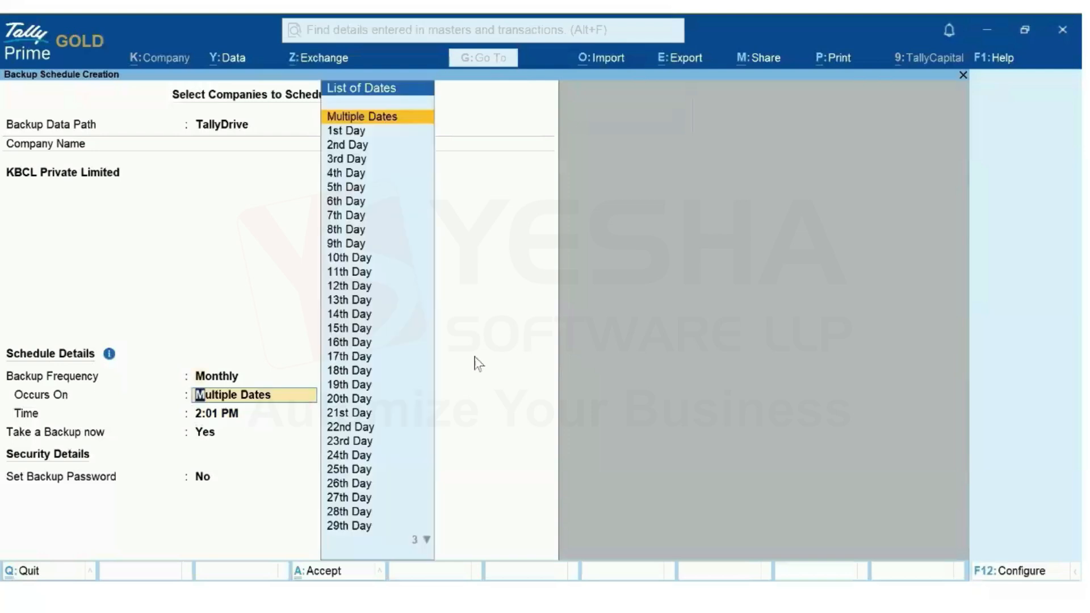
key(BackSpace)
key(Up)
key(Up)
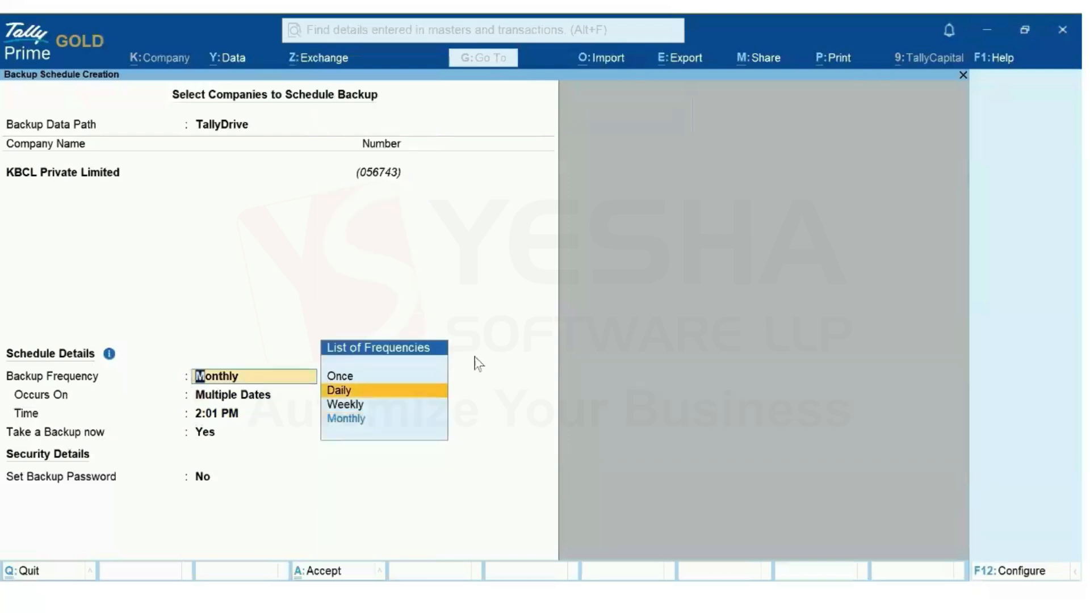
key(Return)
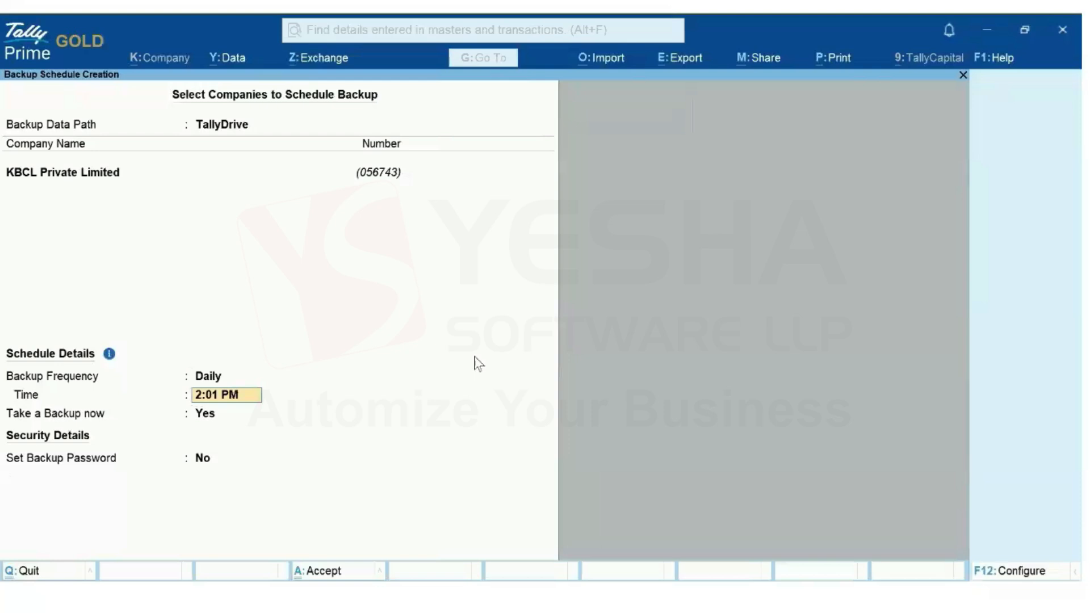
Set the backup time to 14:05, keep the immediate backup, add a confirmed password, and choose no recovery e-mail
text(14:05)
key(Return)
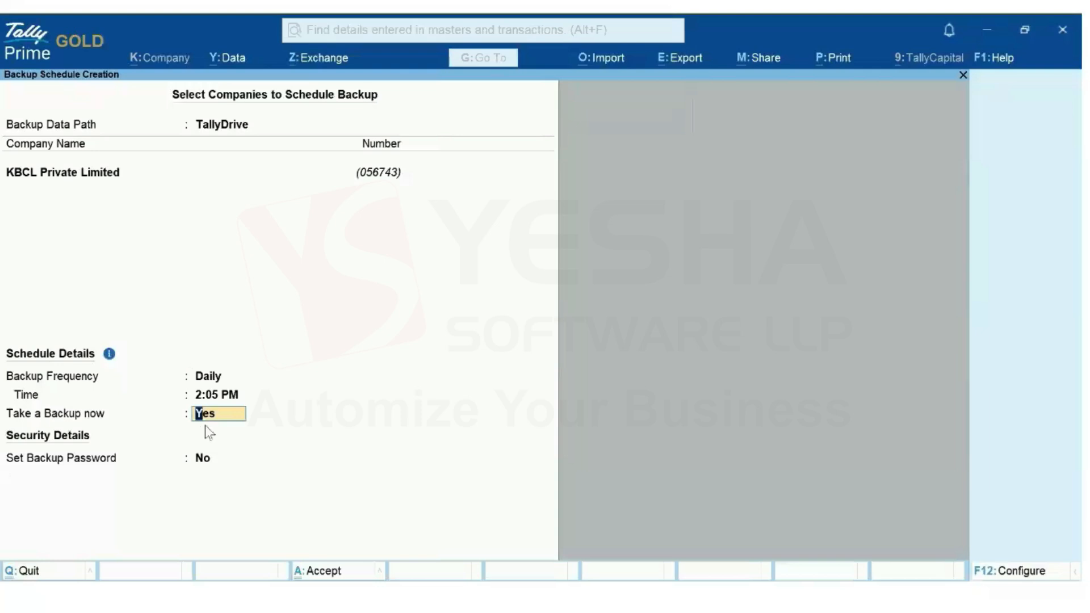
key(Return)
text(Yes)
key(Return)
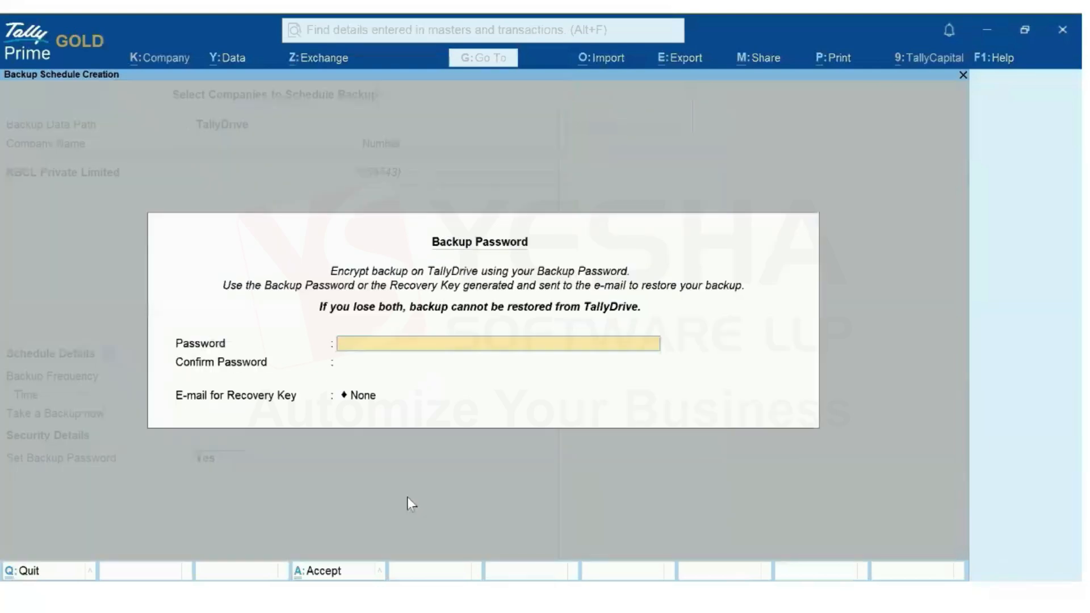
text(***)
key(Return)
text(***)
key(Return)
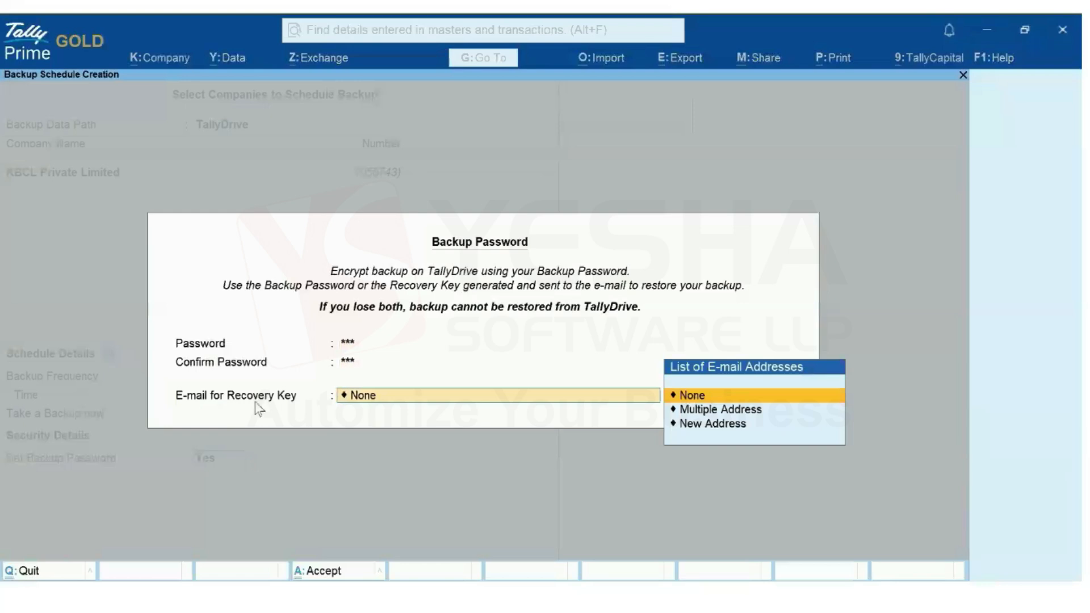
click(689, 396)
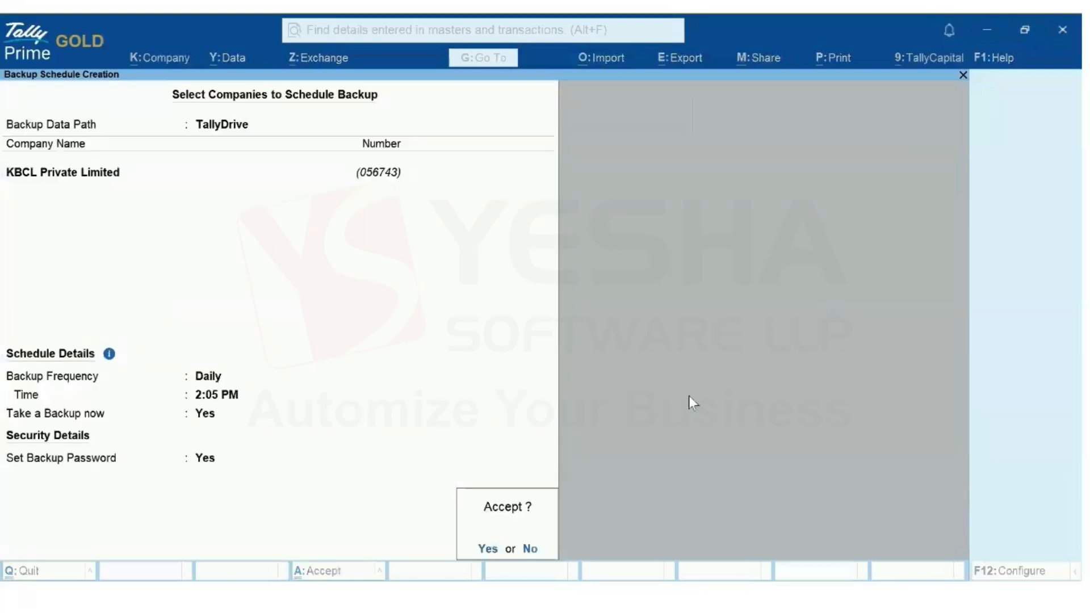
Accept the backup schedule and log in to TallyDrive with the listed Tally.NET user
click(487, 549)
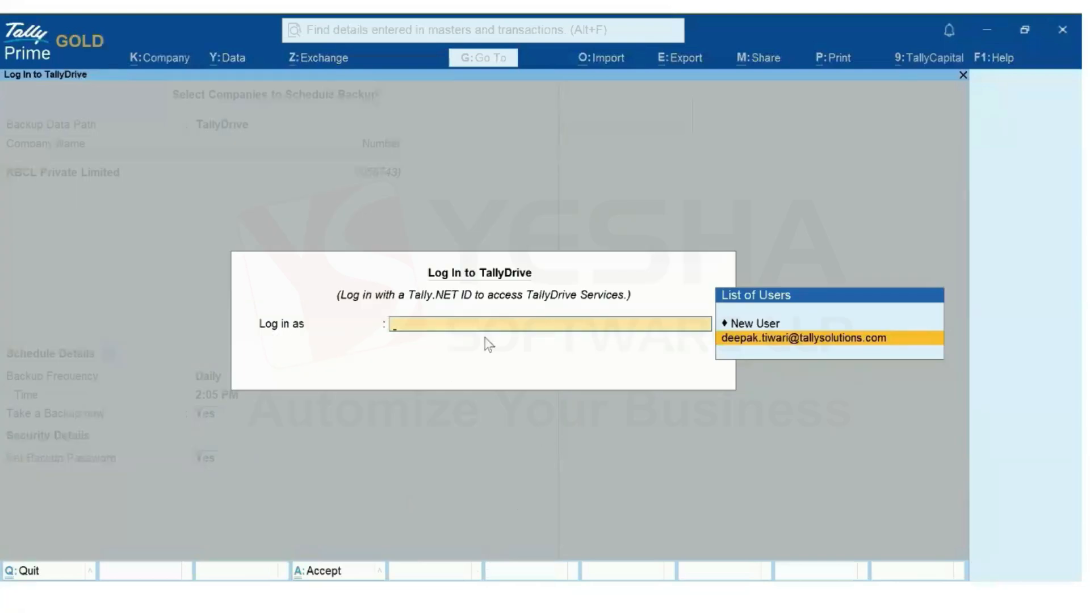
click(783, 338)
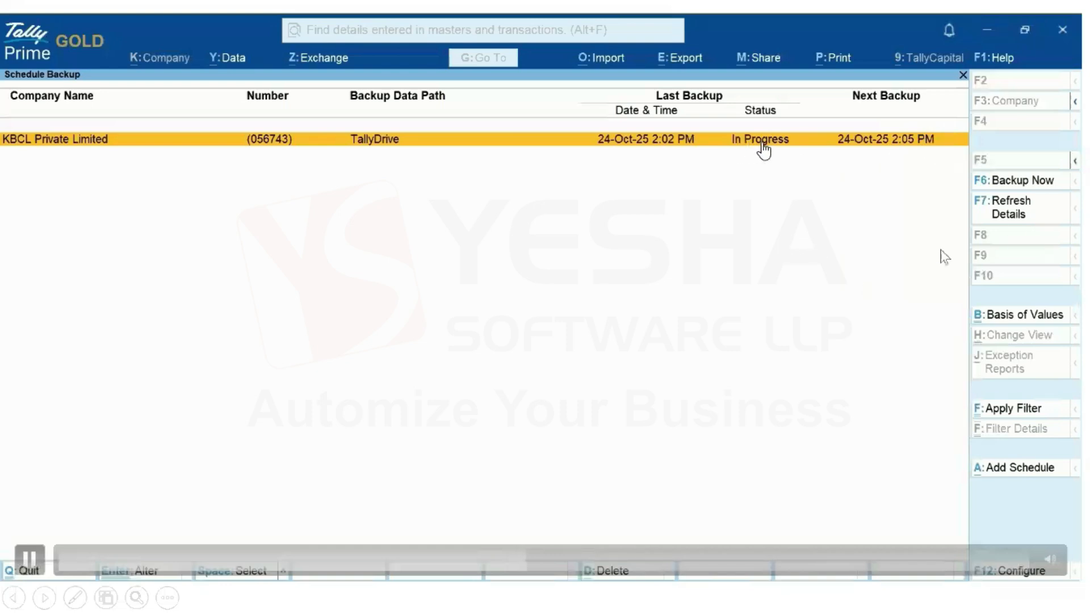
Refresh backup details, check the log showing the 20.70 MB success, and return to Select Company
click(1024, 226)
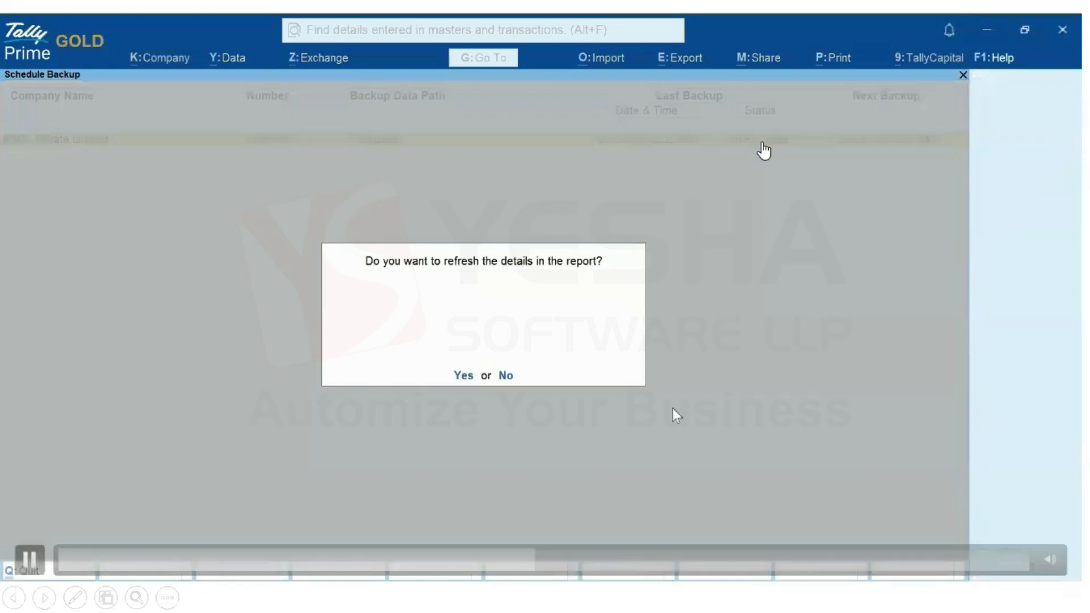
click(464, 375)
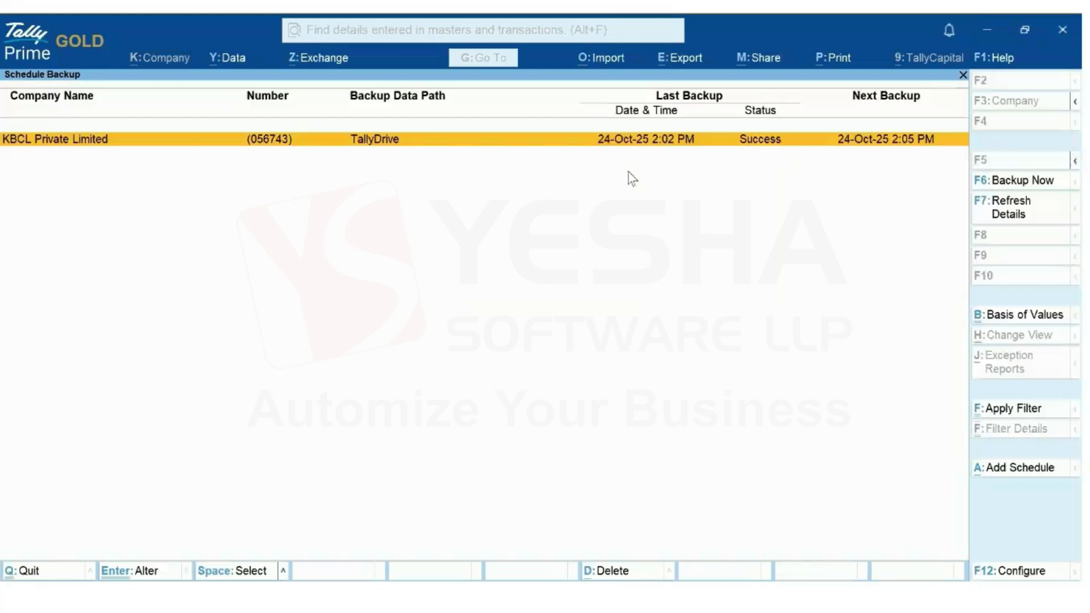
key(Return)
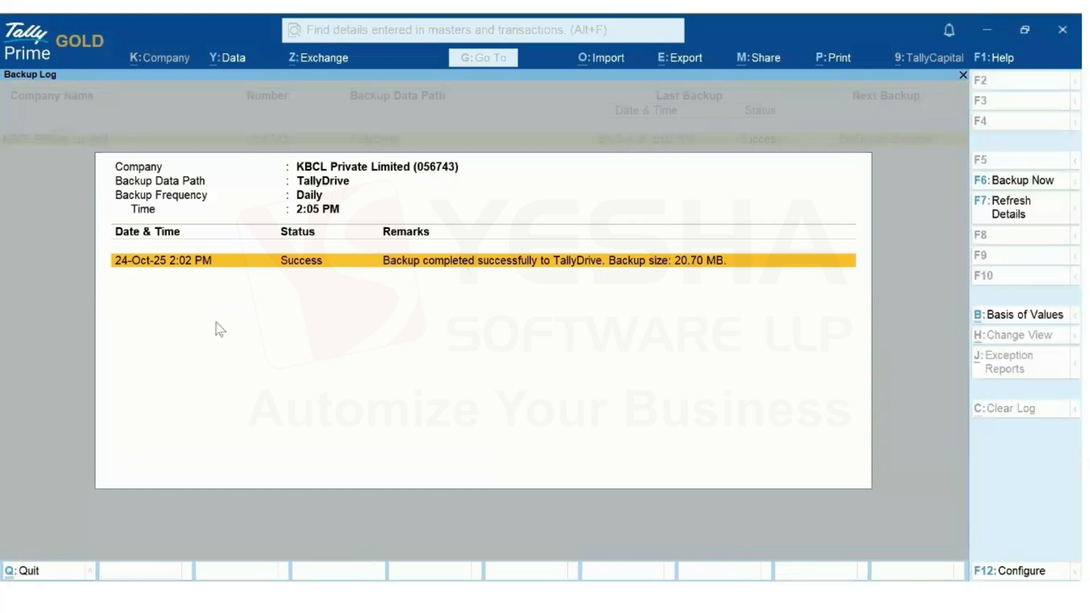
key(Escape)
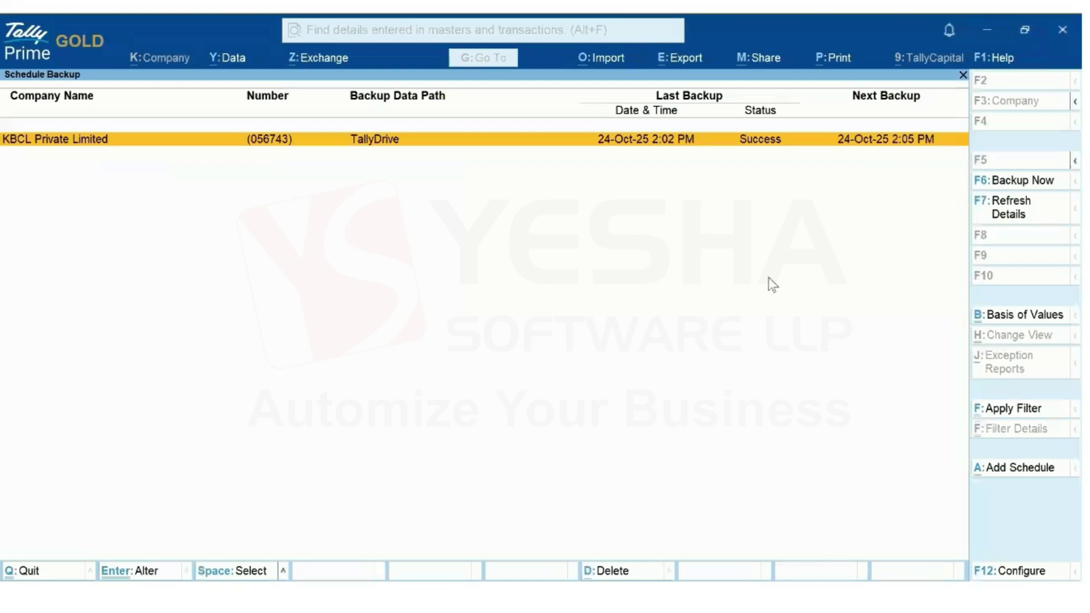
key(Escape)
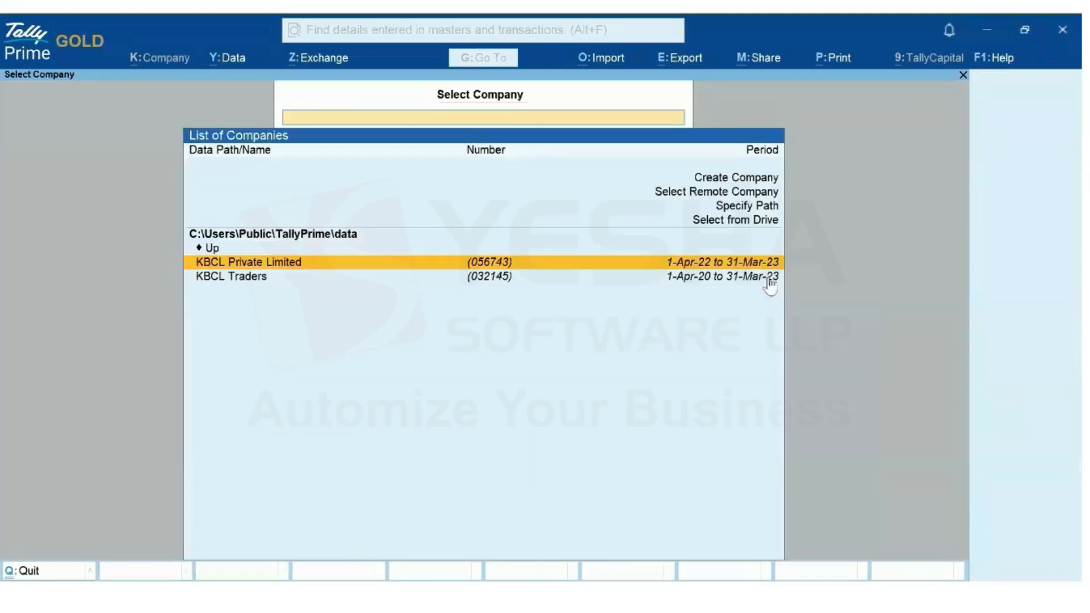
Load KBCL Private Limited and start a payment voucher paid from the SBI Vasai bank ledger
key(Return)
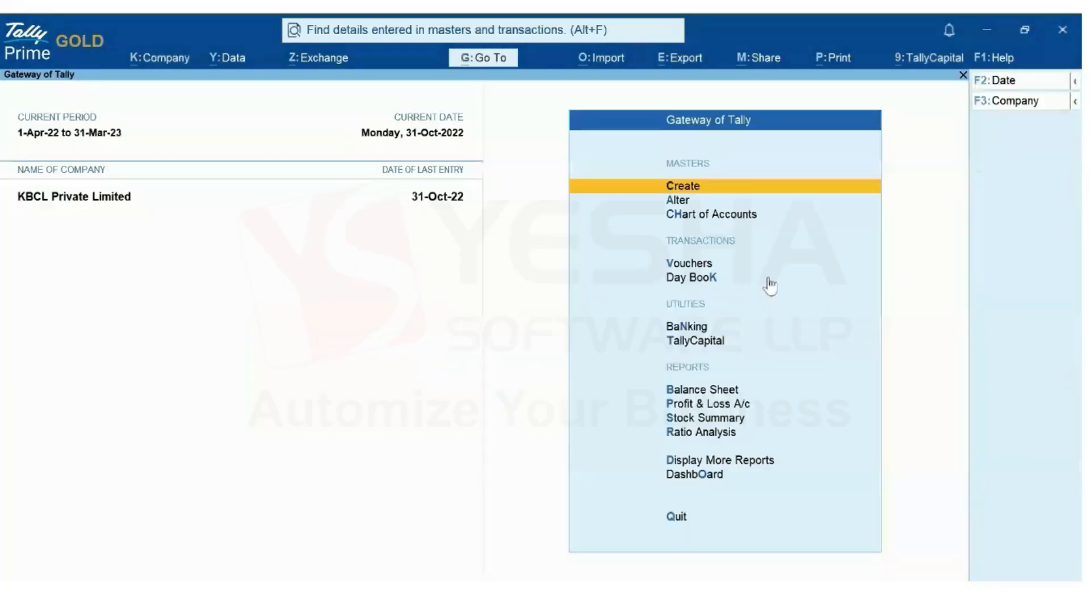
key(v)
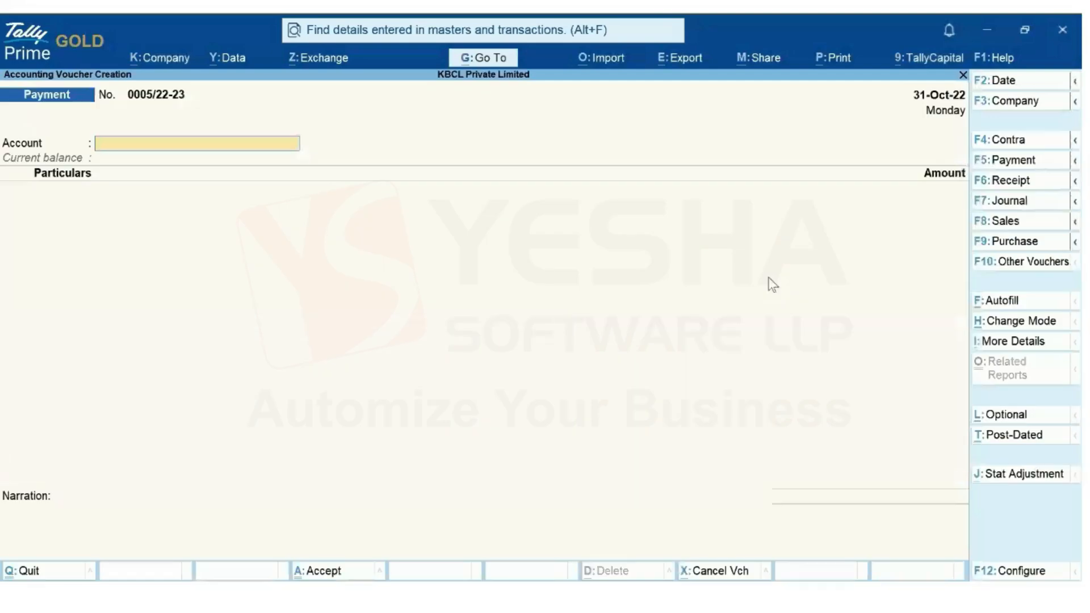
text(Sb)
key(Down)
key(Up)
key(Return)
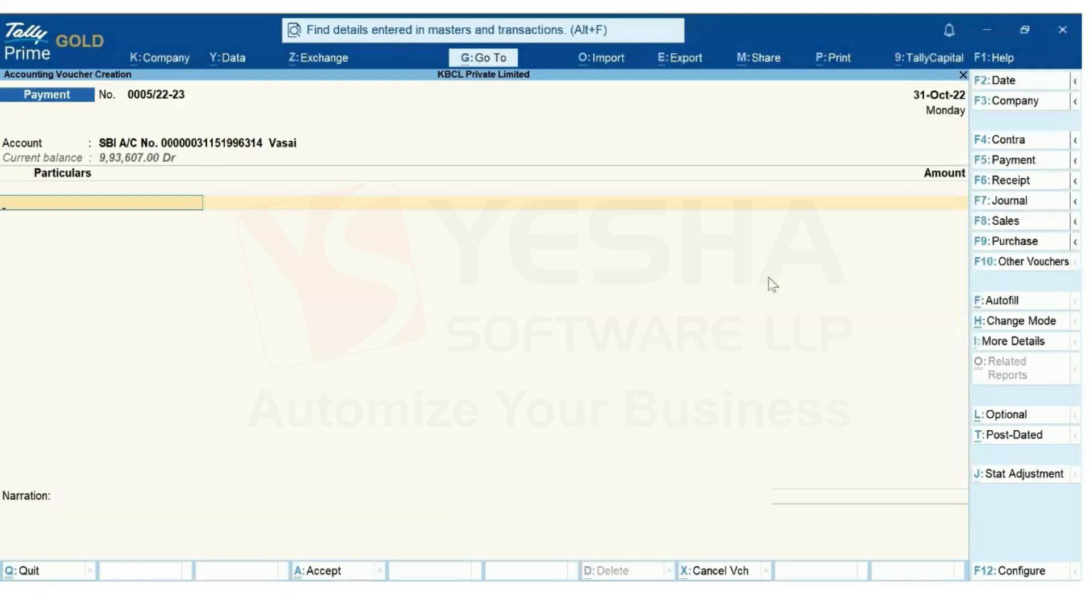
Debit Advertisement with 9,000 and save the payment voucher
text(Adv)
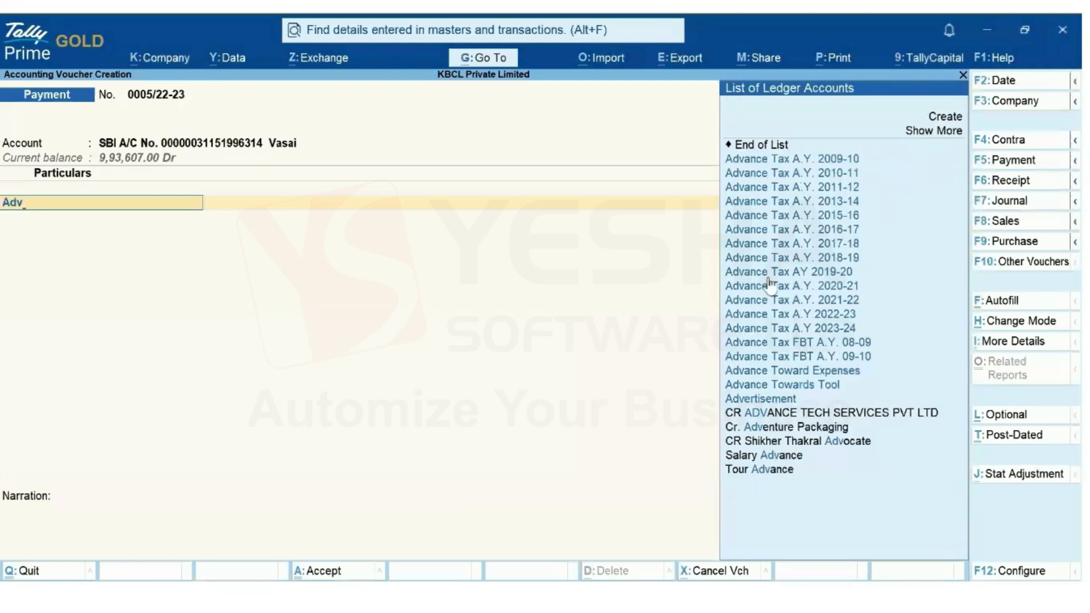
click(746, 400)
text(9,0)
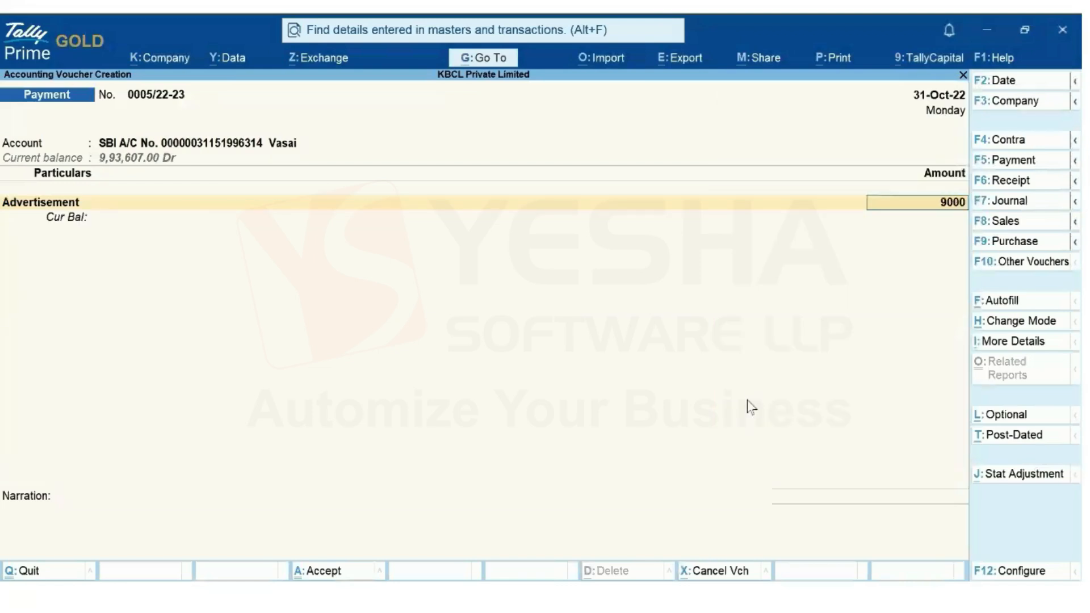
text(00)
key(Return)
key(Return)
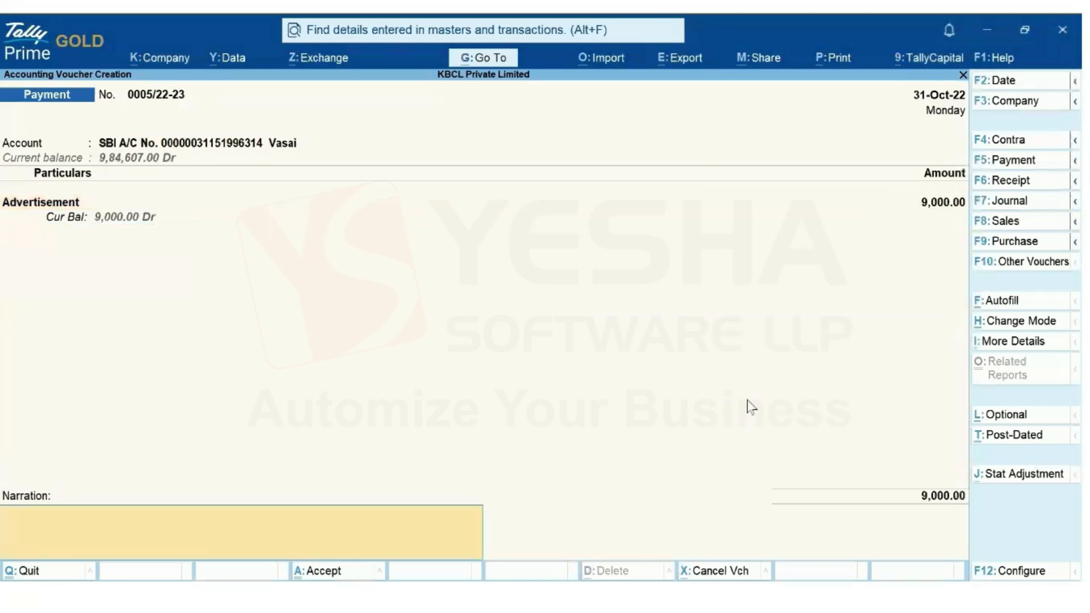
key(Return)
key(Return)
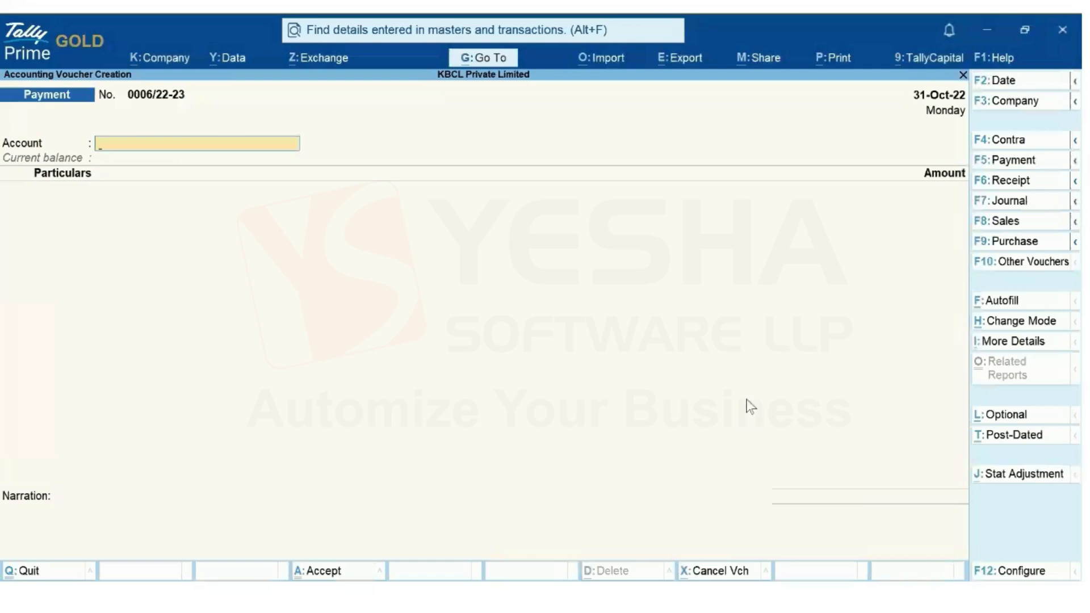
key(Escape)
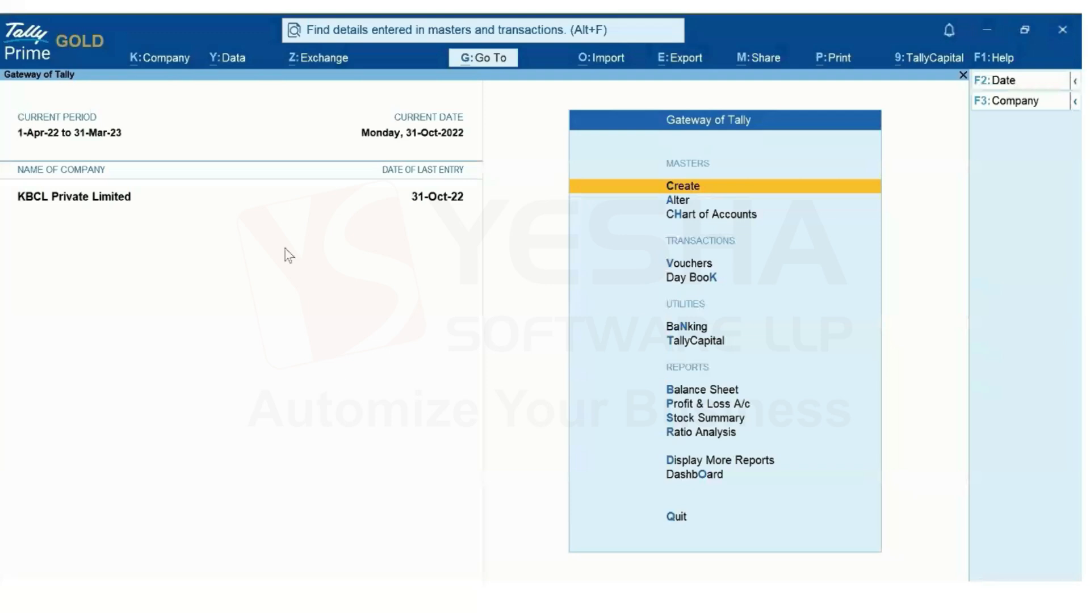
Open the Schedule Backup report from Data > Backup & Restore
click(235, 61)
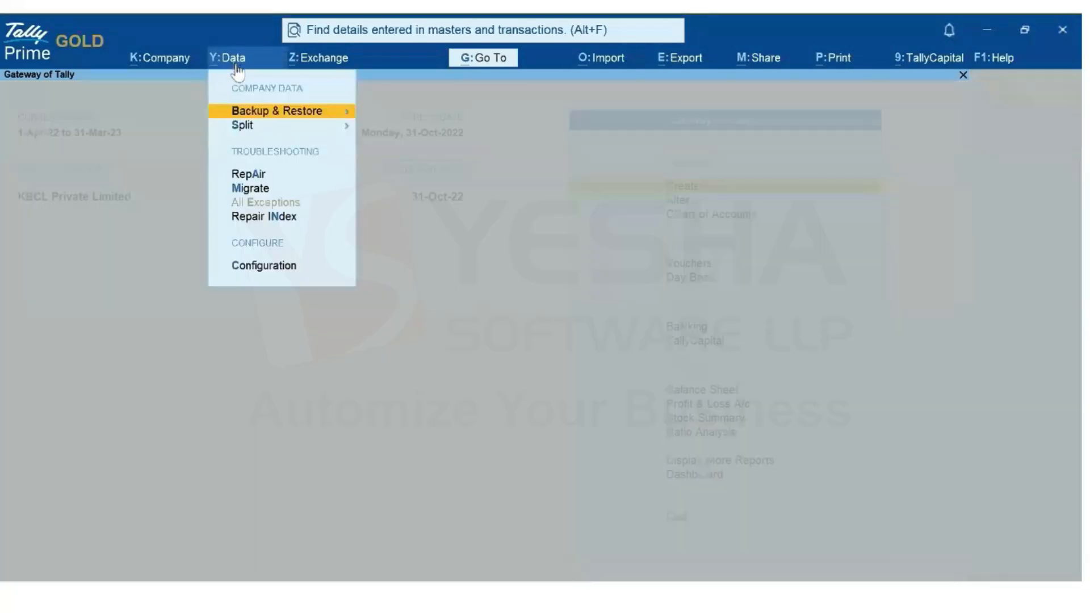
click(304, 113)
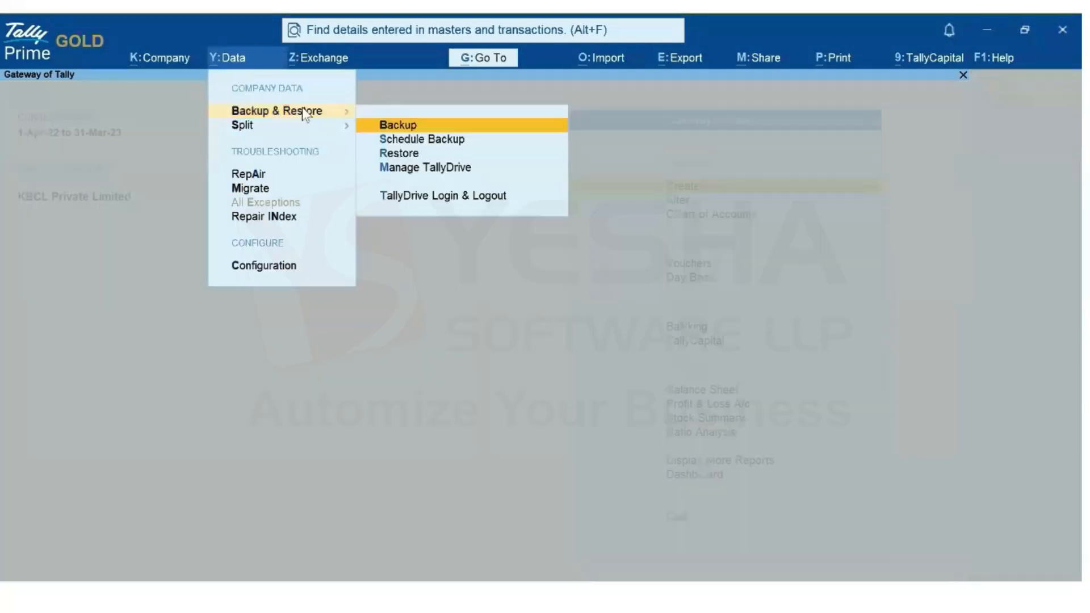
click(440, 142)
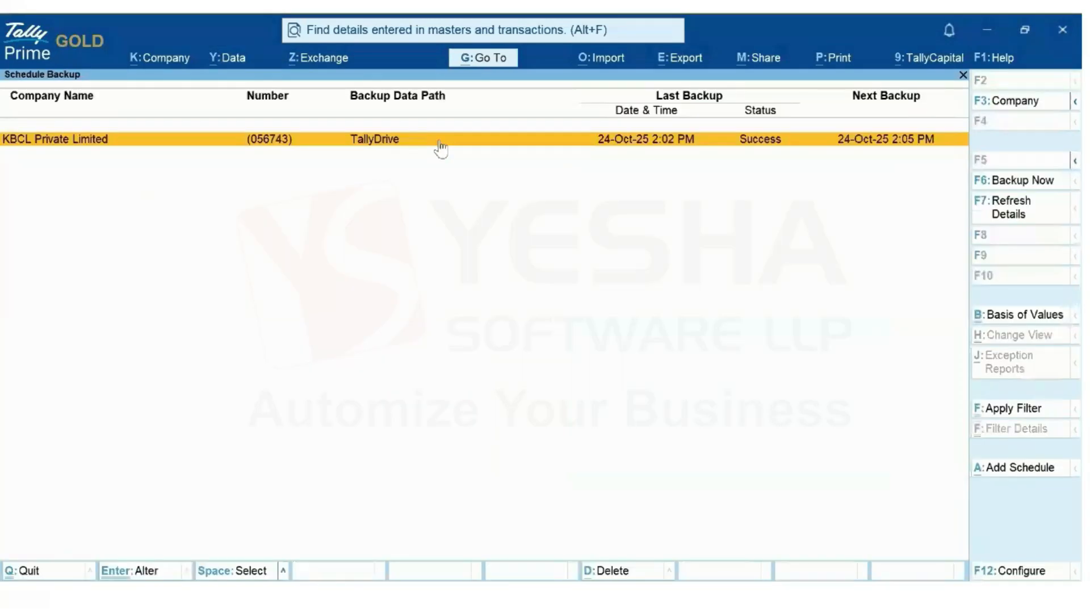
Refresh the backup details twice until the 2:05 PM backup reads Success at 24.24 KB
click(1009, 221)
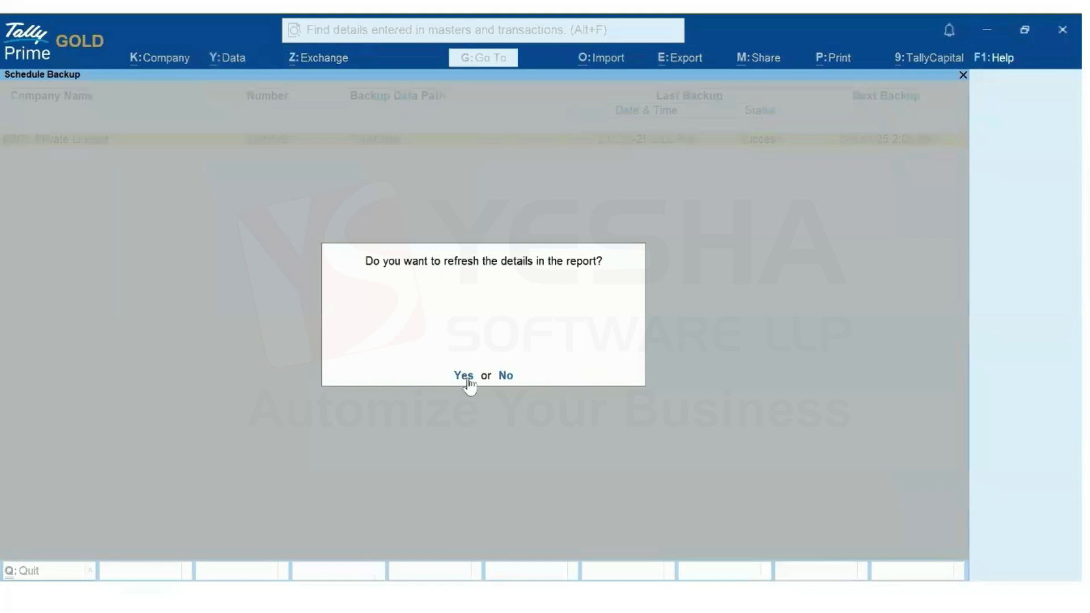
click(465, 377)
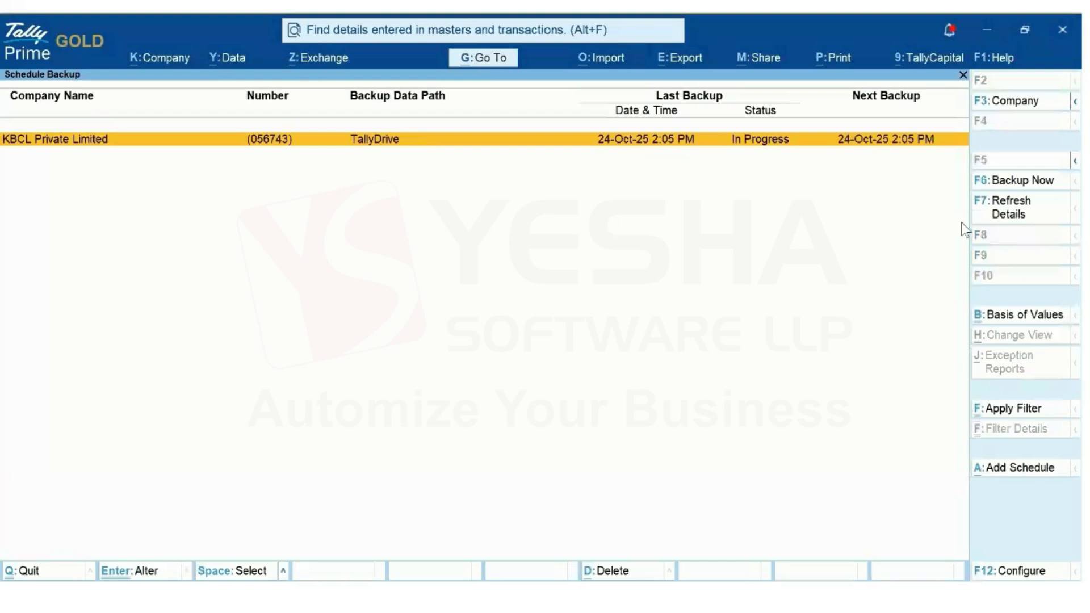
click(1008, 211)
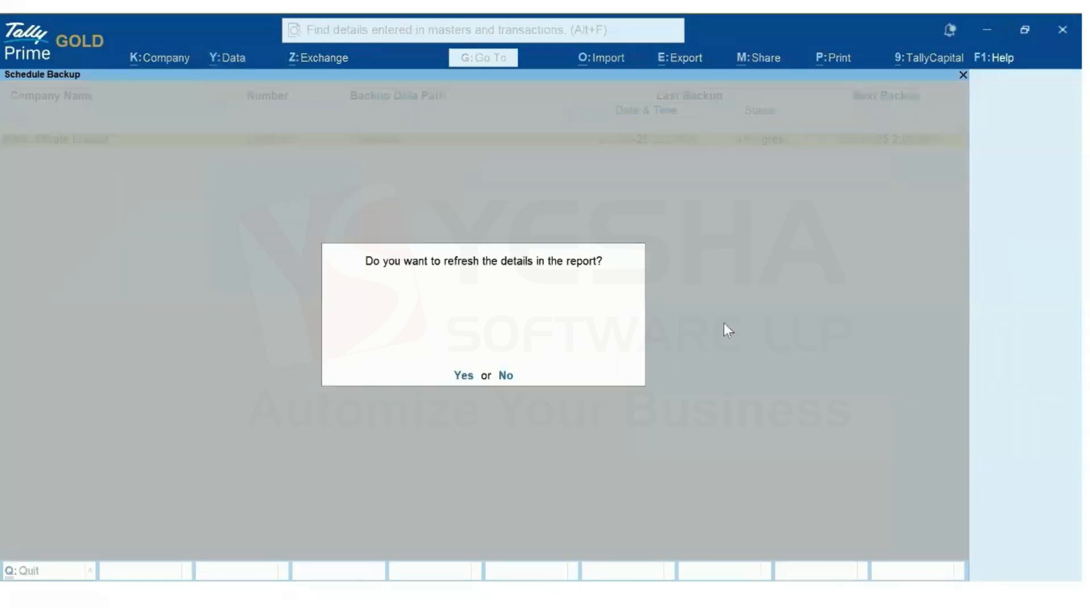
click(465, 377)
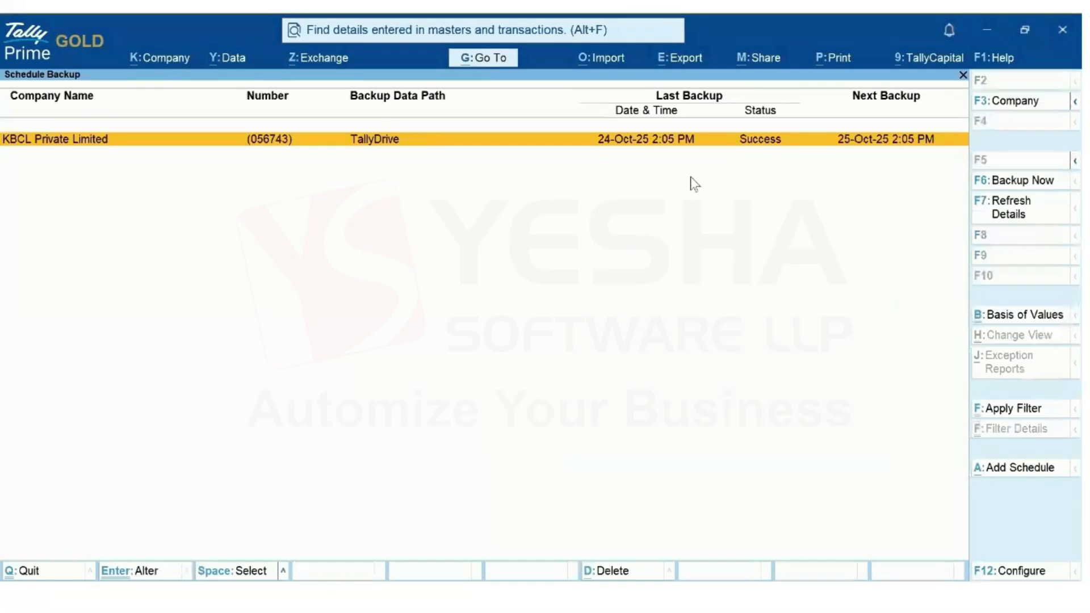
key(Return)
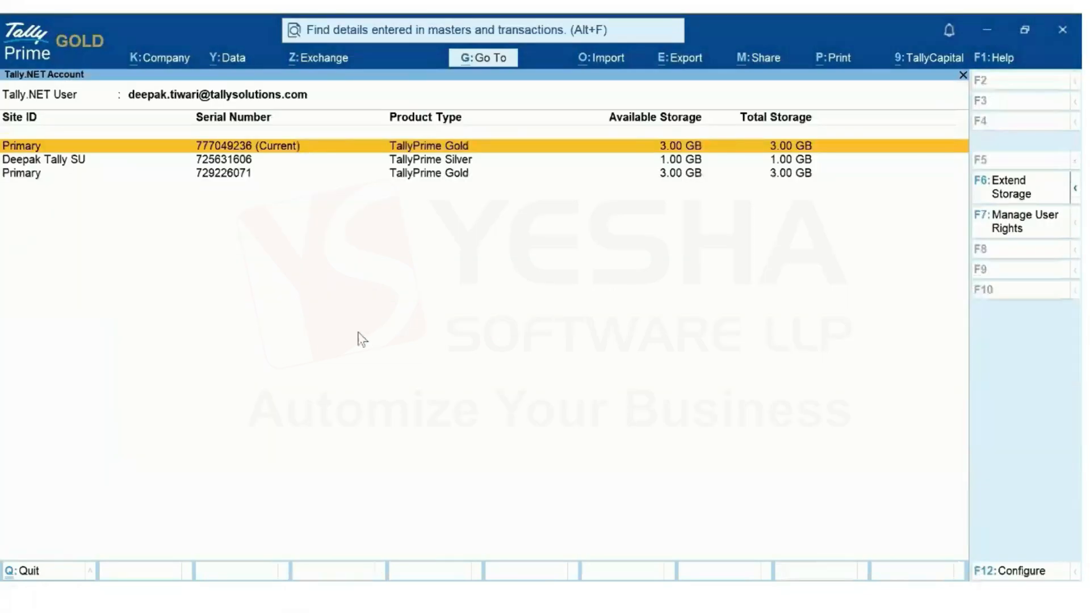
Select the Primary (Current) site to list its TallyDrive backups, including the 20.72 MB KBCL Private Limited backup
click(219, 148)
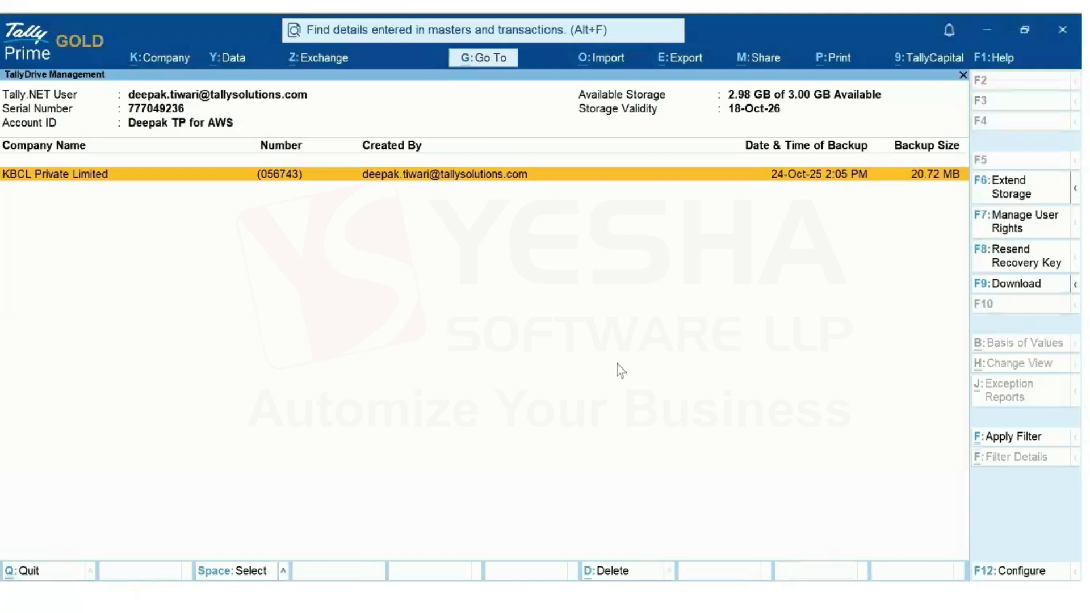
In Outlook, check the signed-in account and read the Tally.NET recovery key e-mail, then return to TallyPrime
click(443, 594)
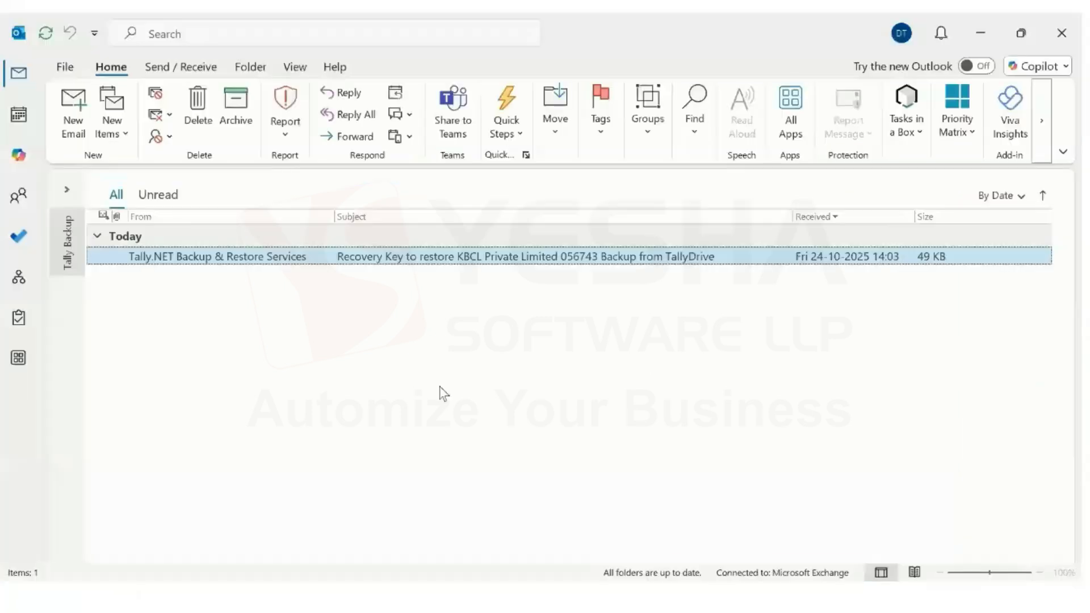
click(897, 40)
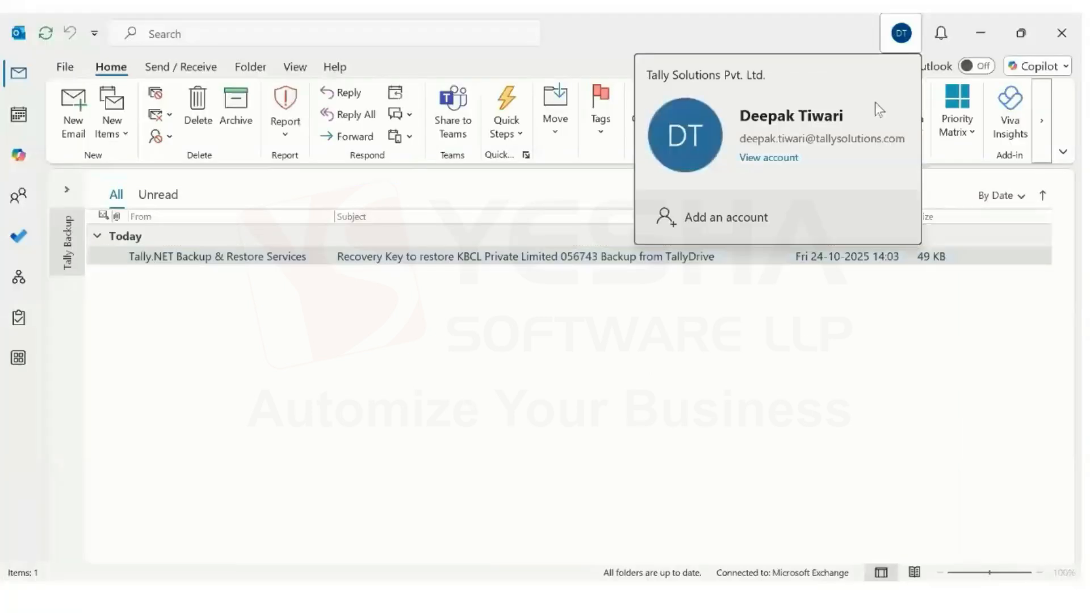
click(834, 315)
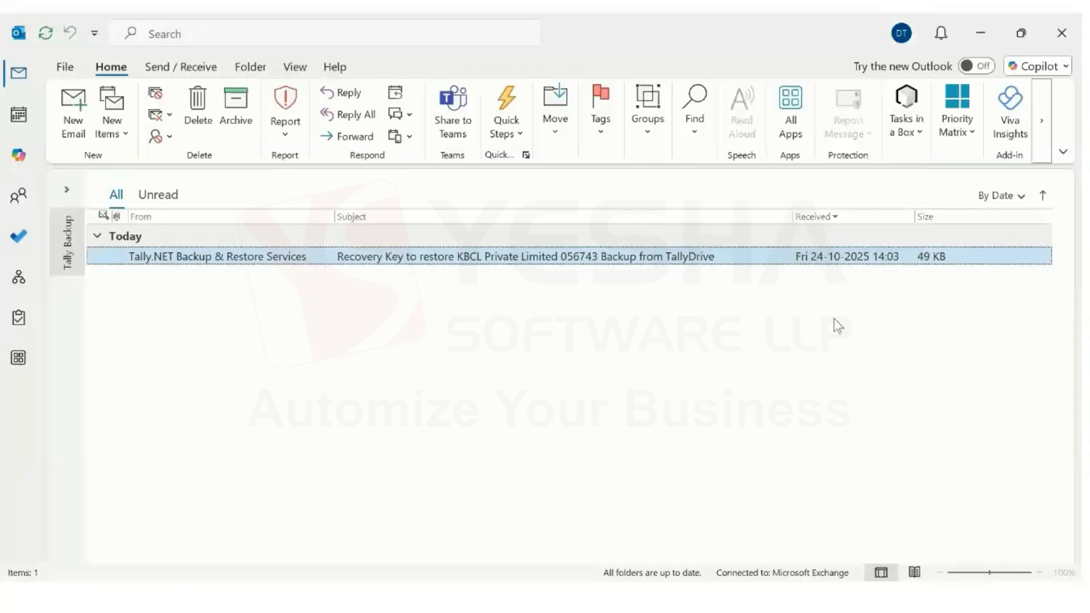
double_click(428, 254)
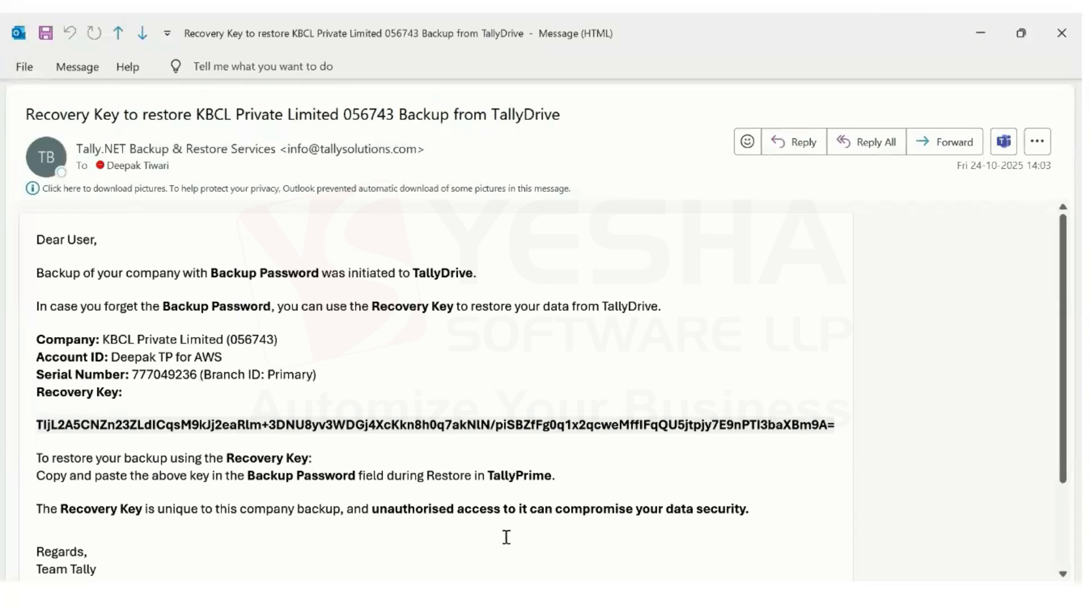
click(482, 595)
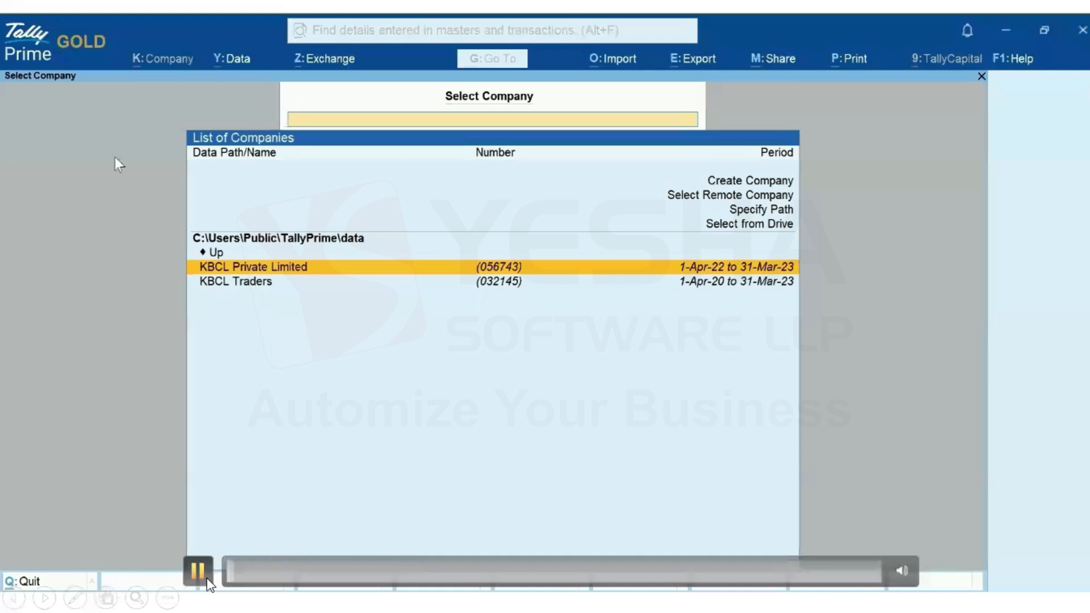
Start a new backup schedule for KBCL Traders from the Schedule Backup report
click(239, 59)
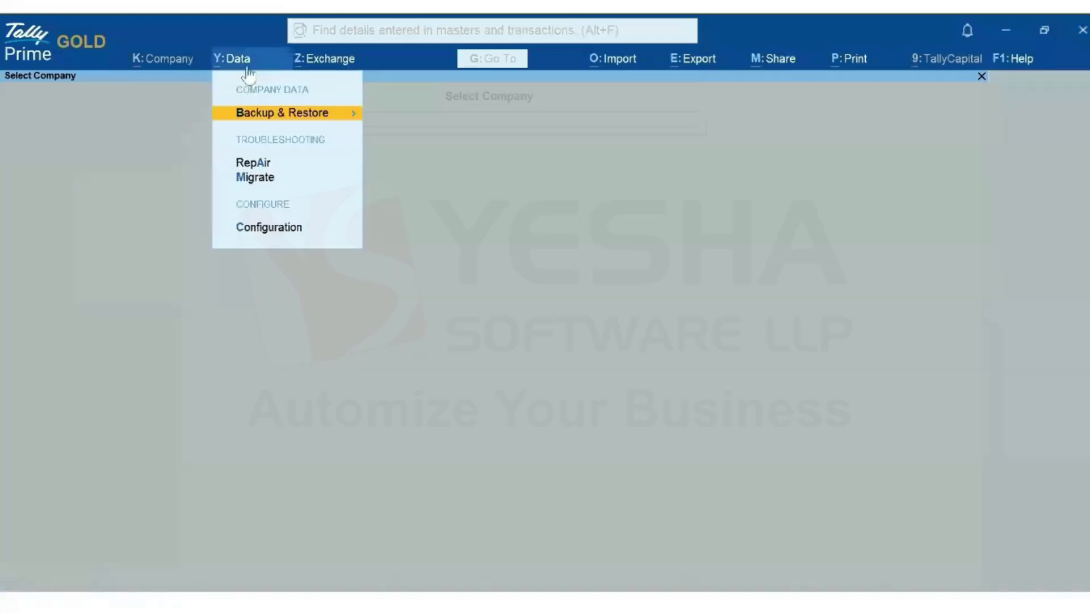
click(276, 119)
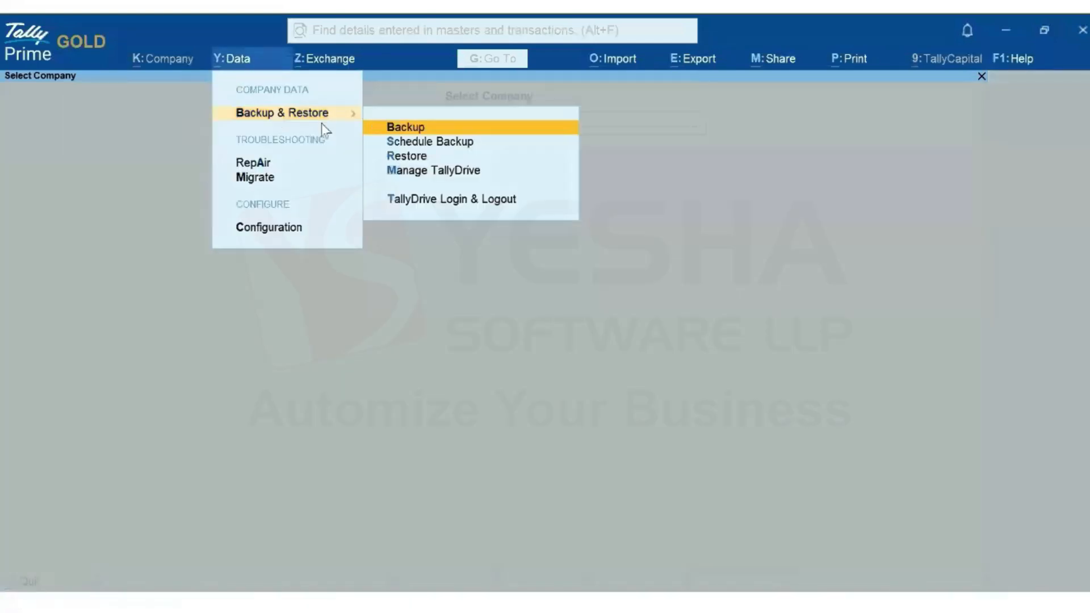
click(463, 146)
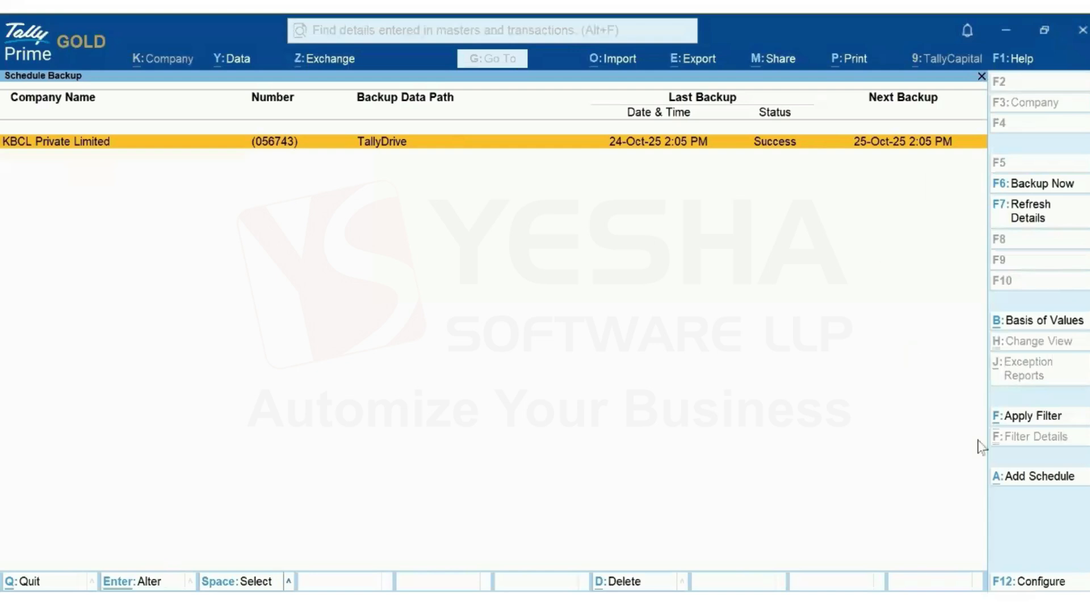
click(1041, 482)
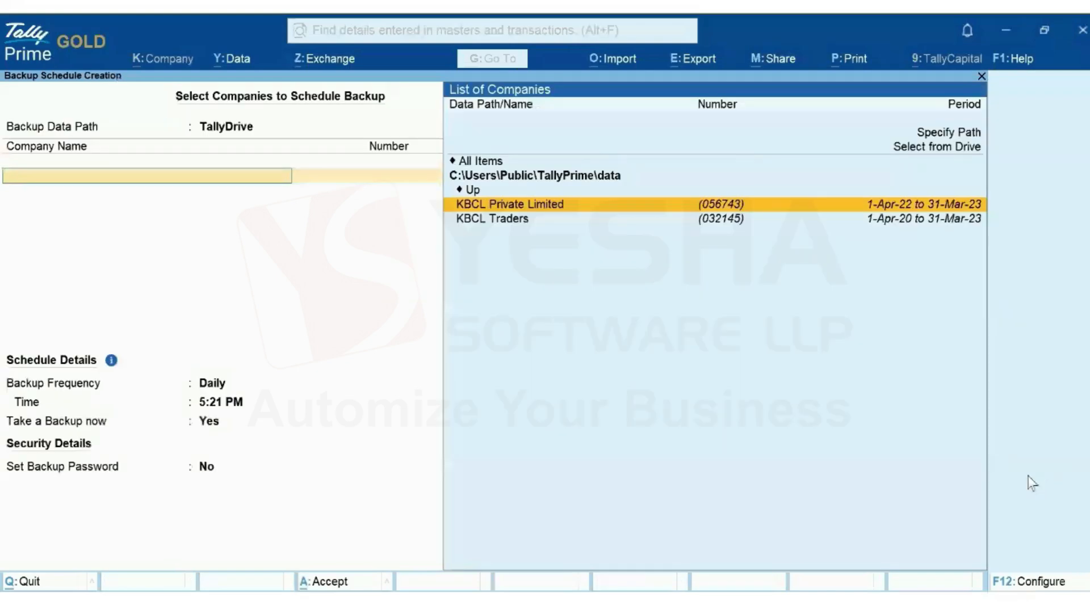
click(492, 219)
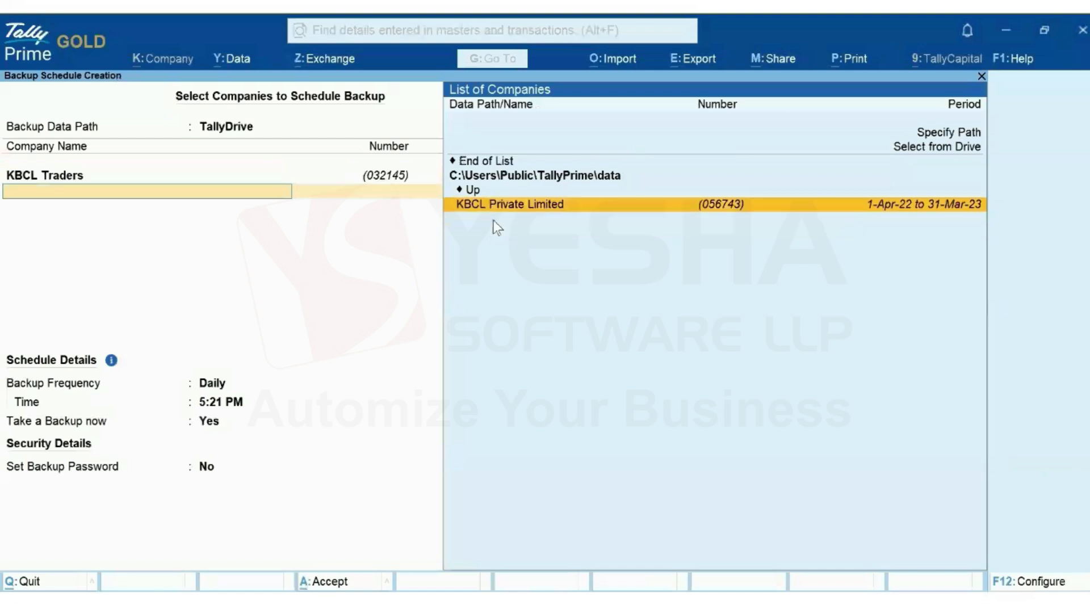
click(491, 162)
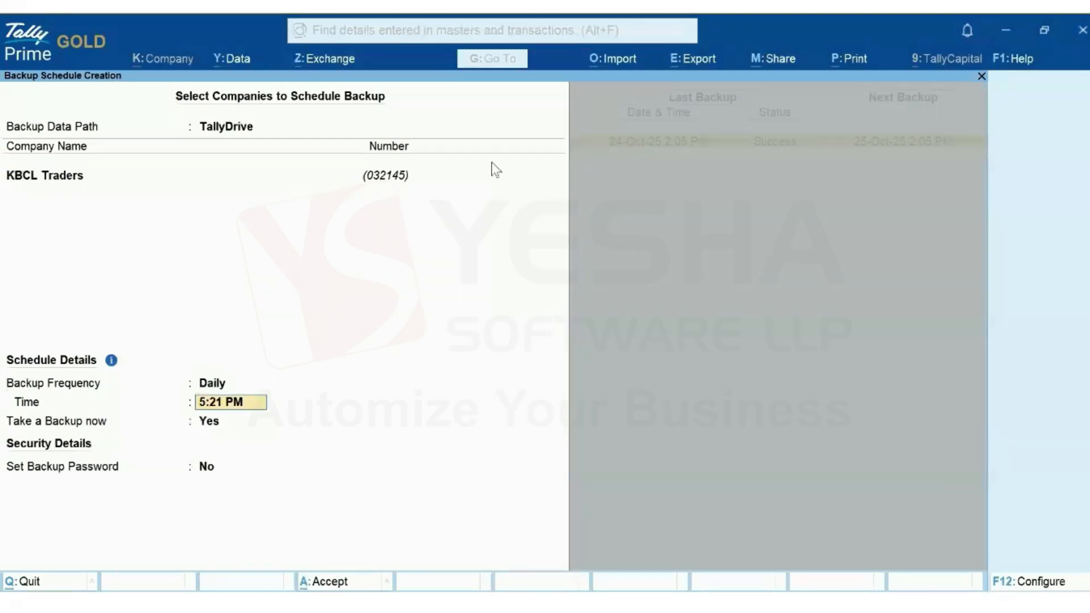
Make it Monthly on the 9th at 4:00 PM, no immediate backup or password, and accept
key(BackSpace)
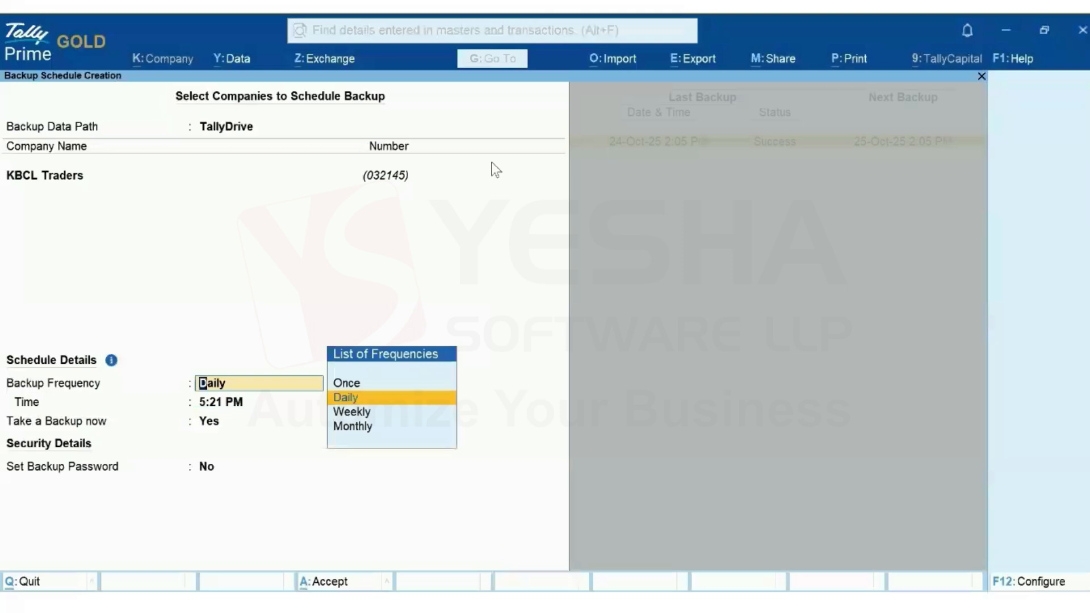
key(Down)
key(Down)
key(Return)
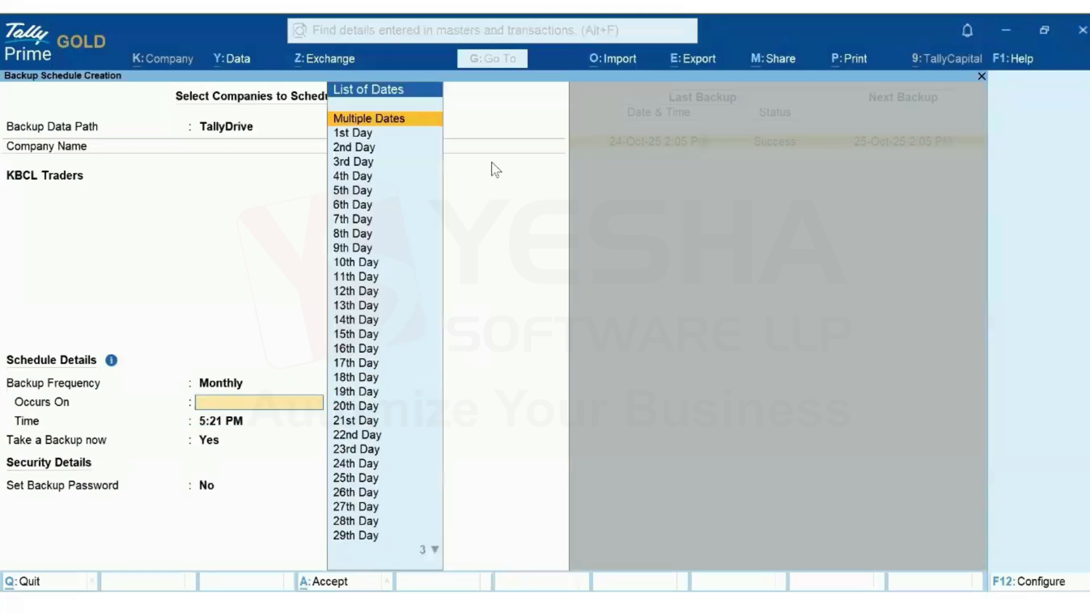
click(363, 253)
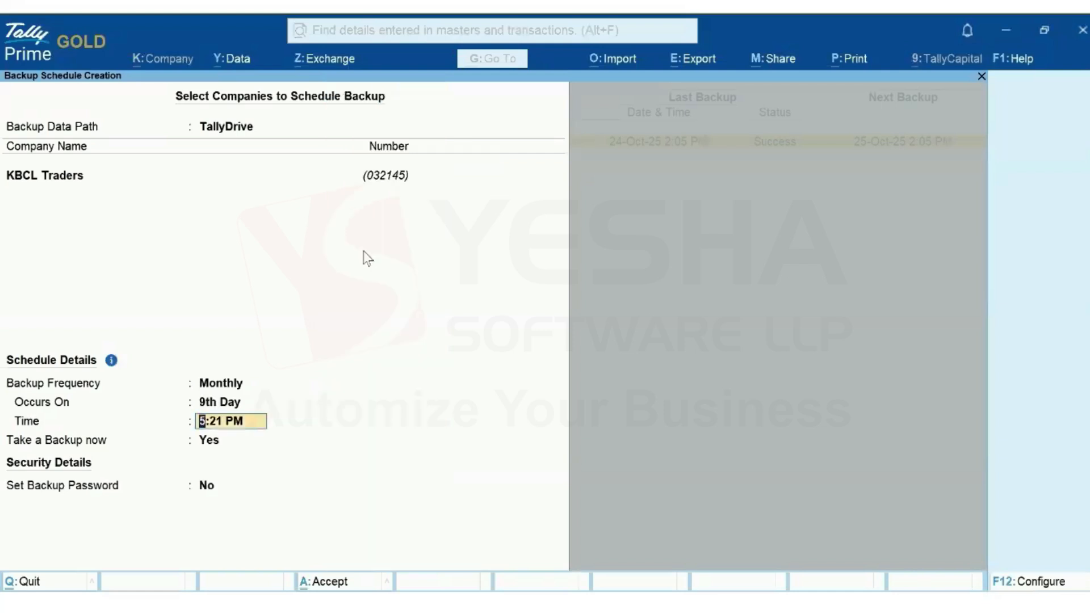
text(4 p)
key(Return)
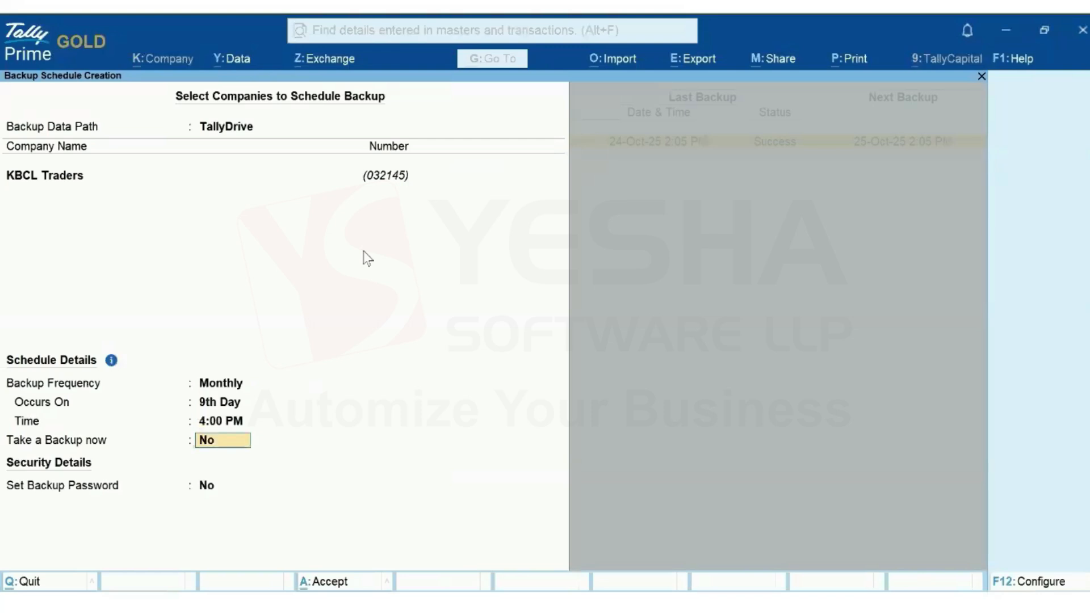
key(Return)
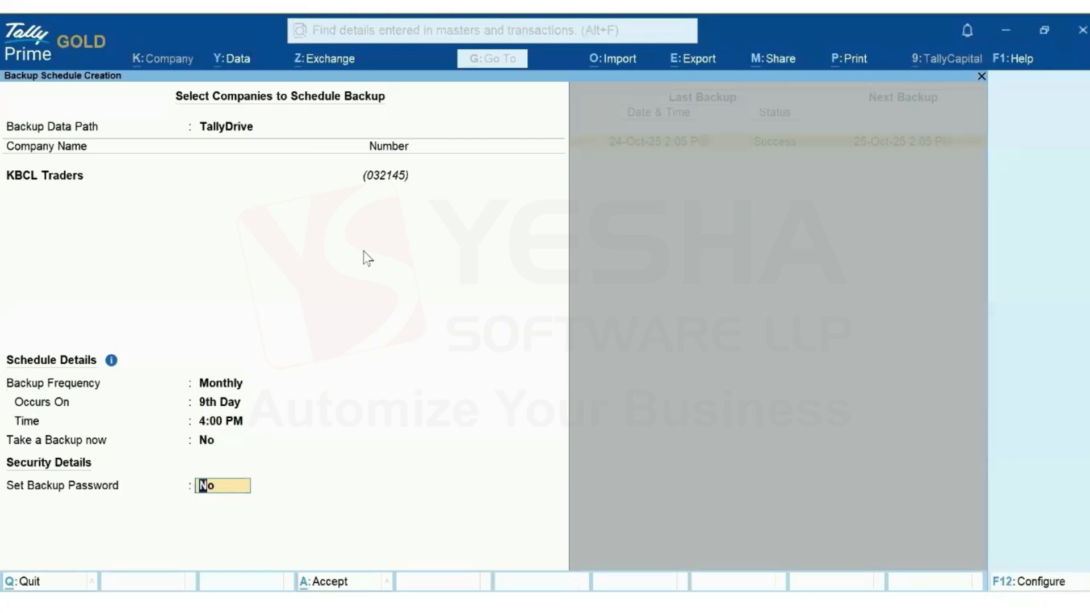
key(Return)
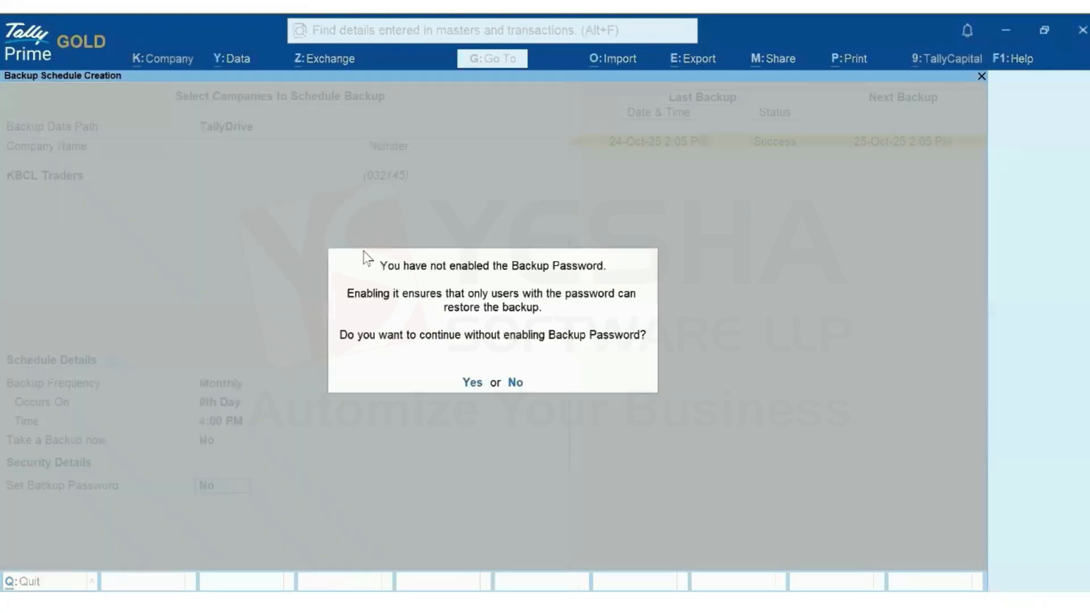
click(472, 384)
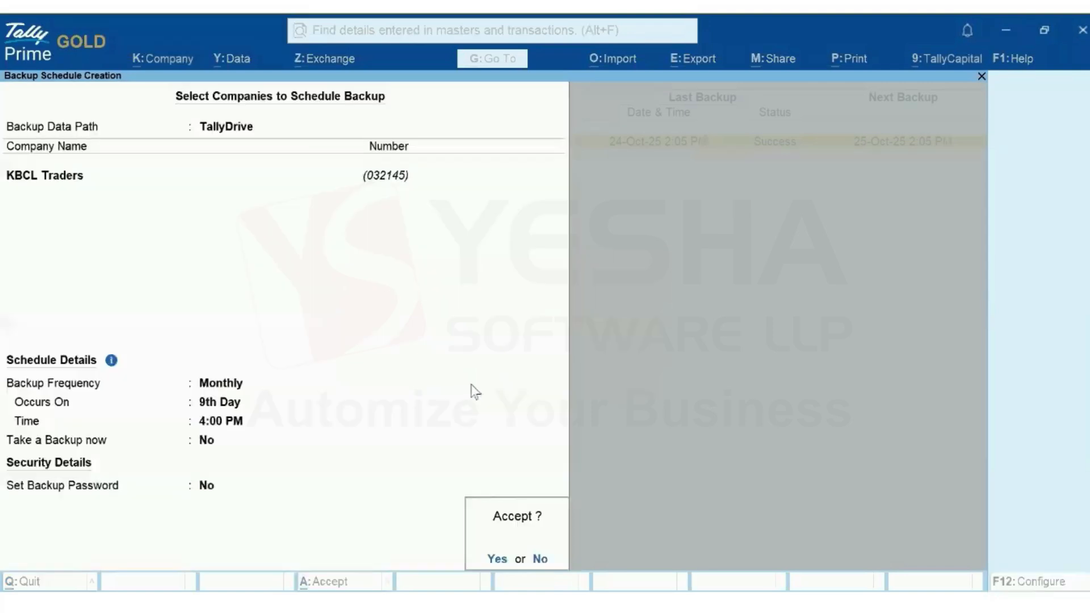
click(496, 559)
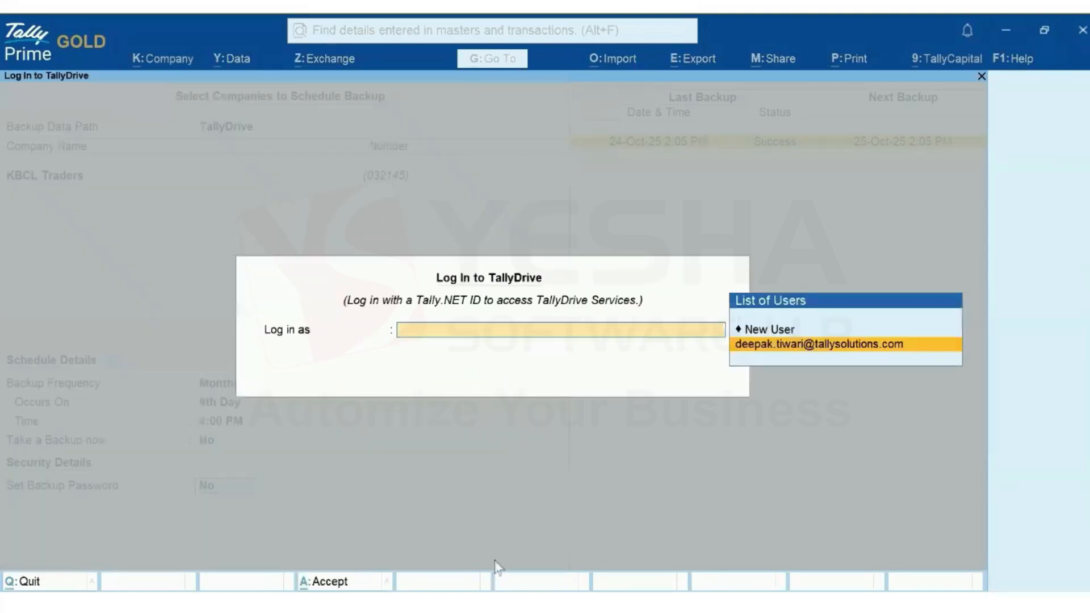
click(818, 347)
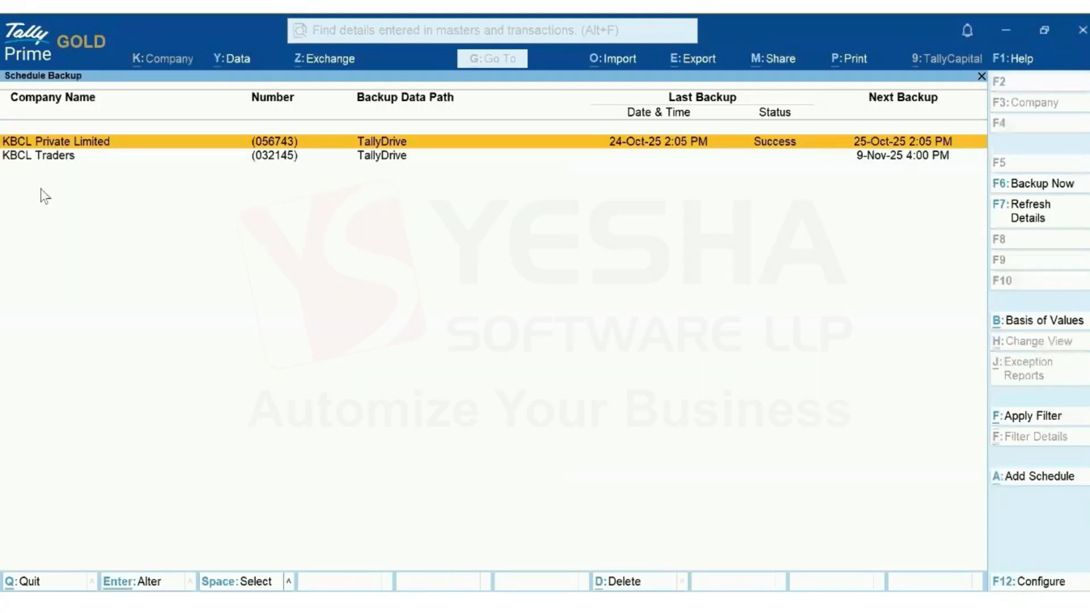
Alter the KBCL Private Limited schedule, keeping Daily at 2:05 PM, and set Pause Schedule to Yes
click(86, 163)
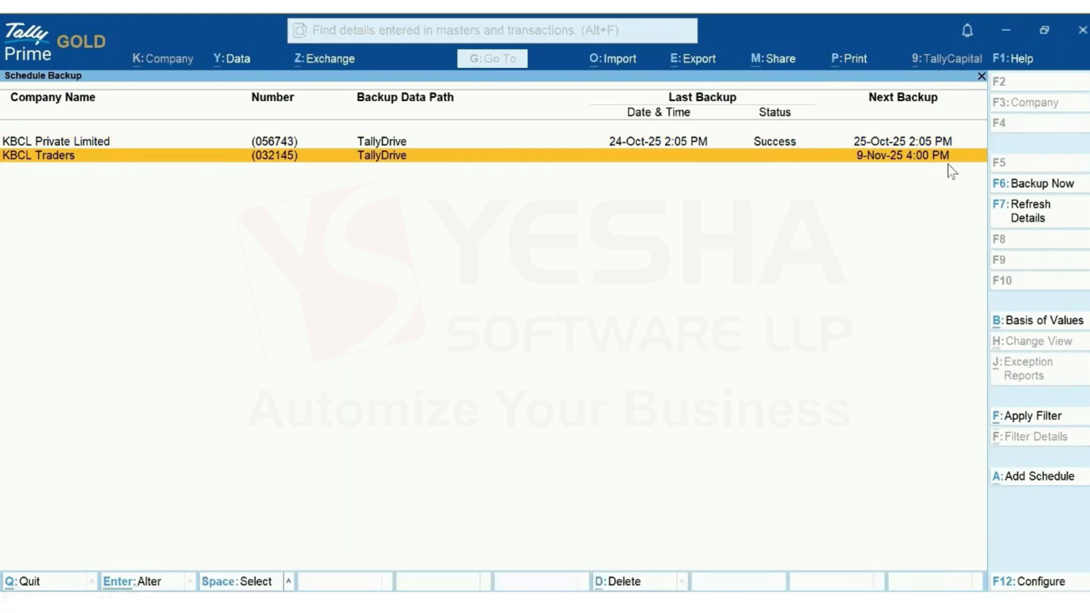
key(Up)
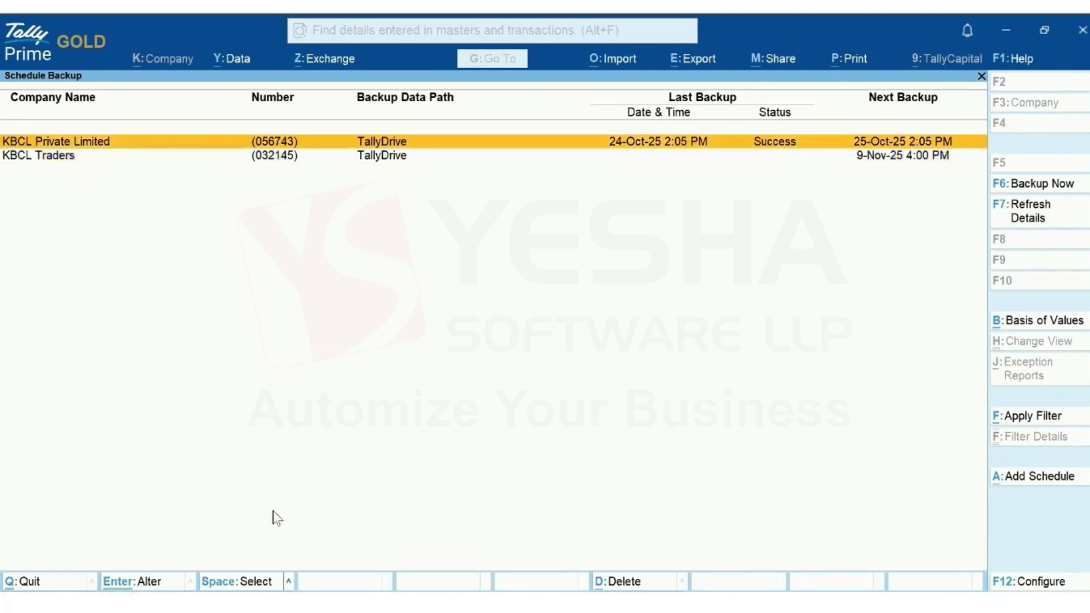
click(130, 584)
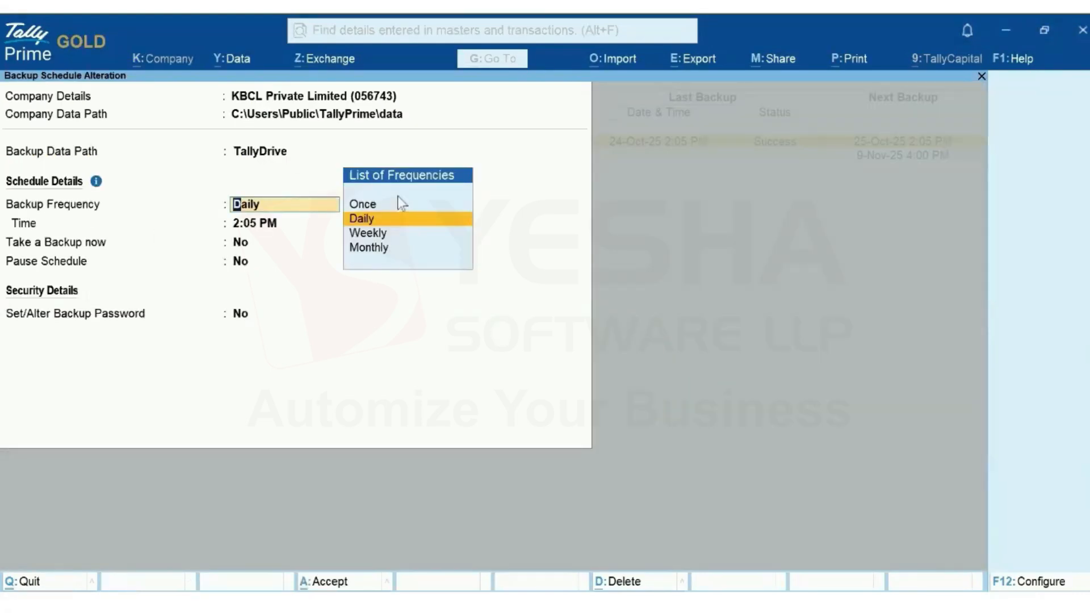
key(Return)
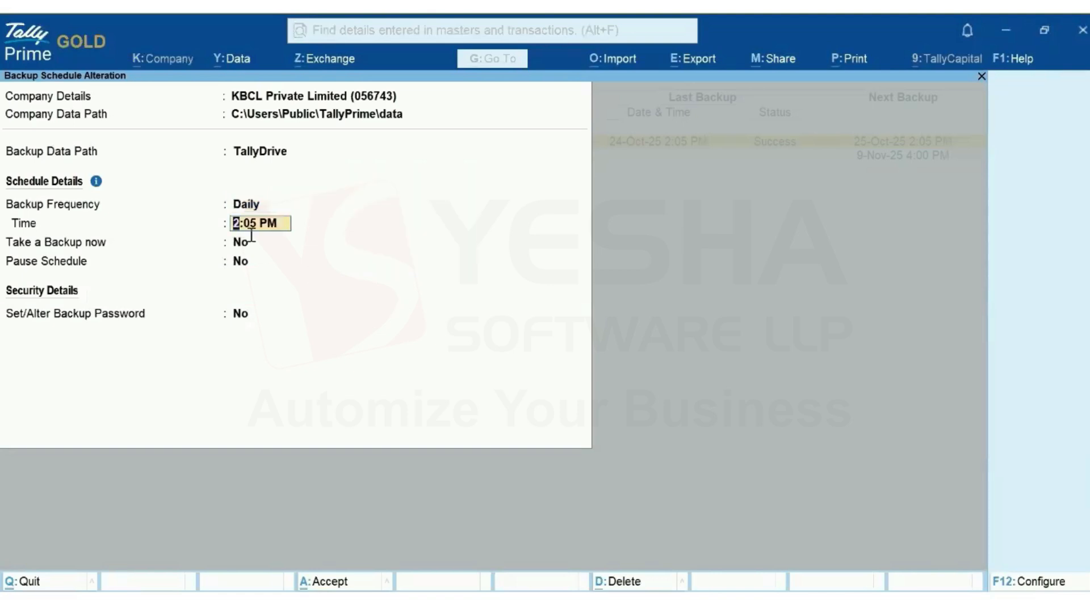
key(Return)
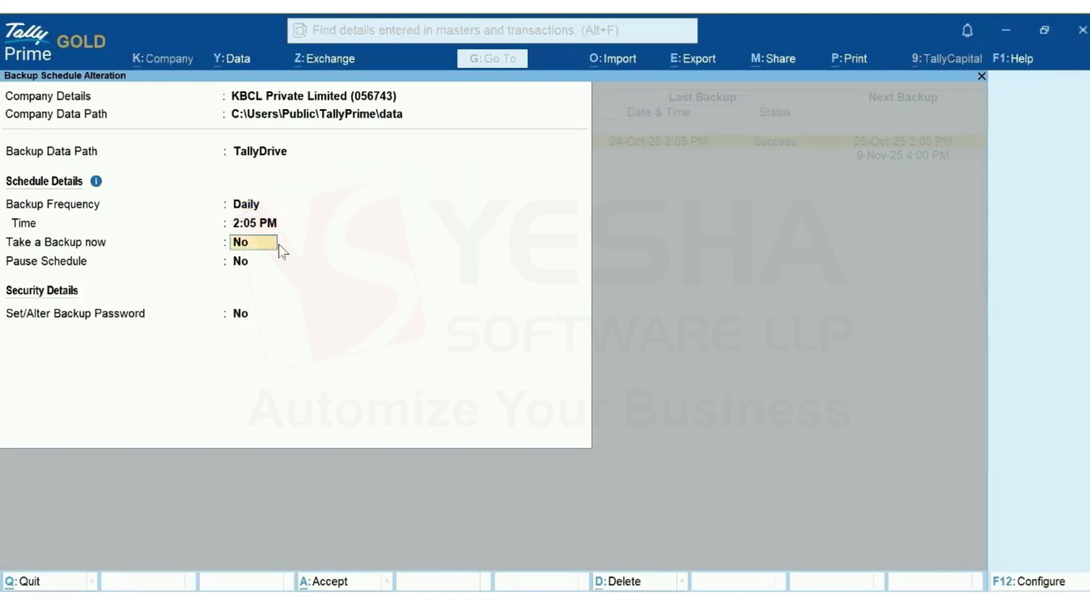
key(Return)
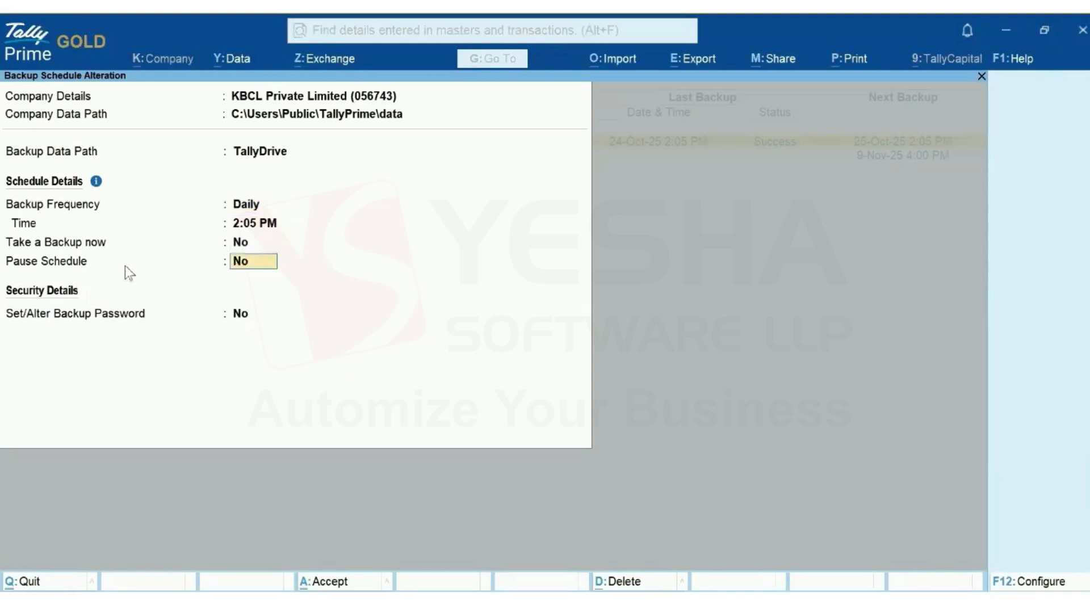
text(Yes)
key(Return)
key(Return)
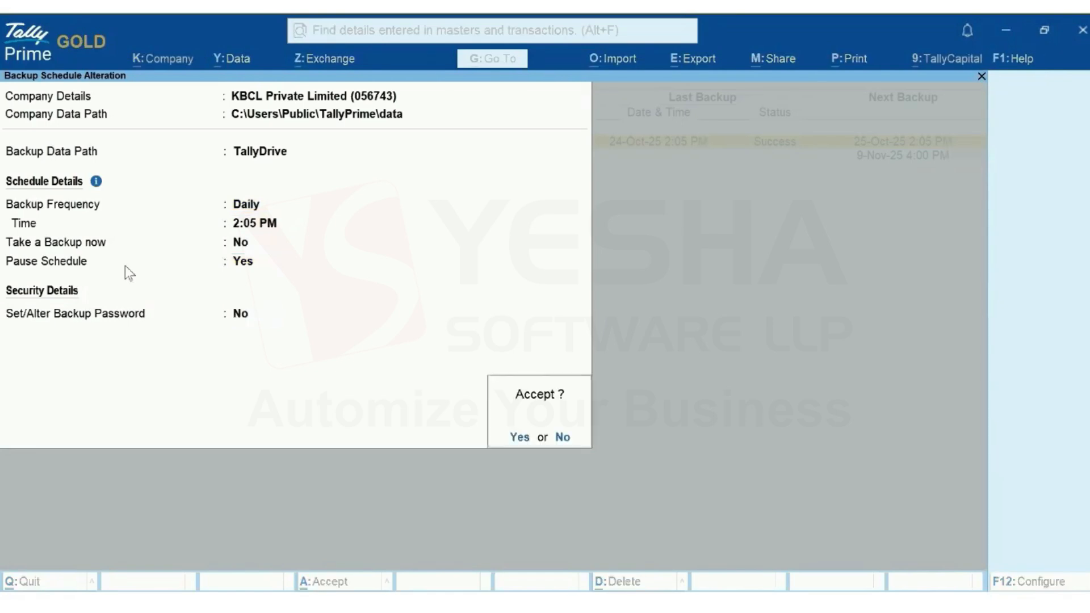
click(529, 436)
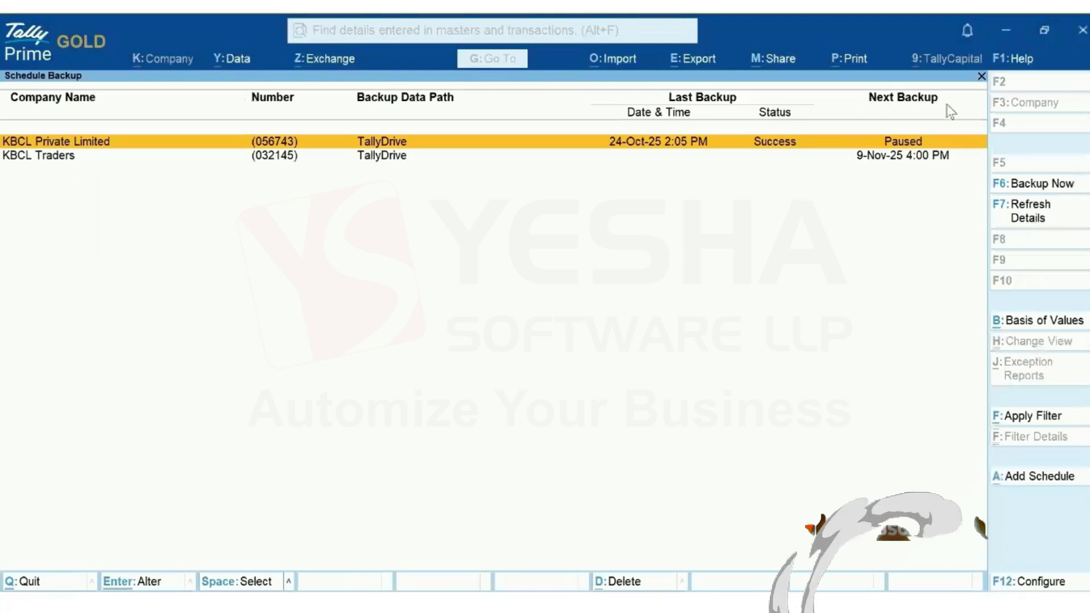
Run an immediate background backup of KBCL Traders, then refresh until it reads Success at 5:23 PM
click(832, 159)
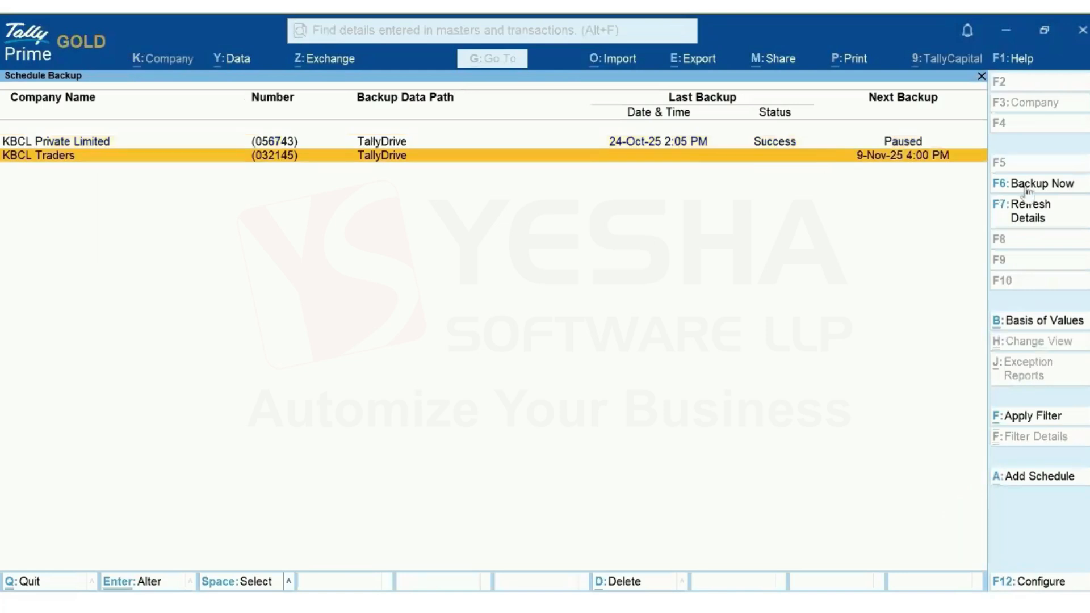
click(1072, 187)
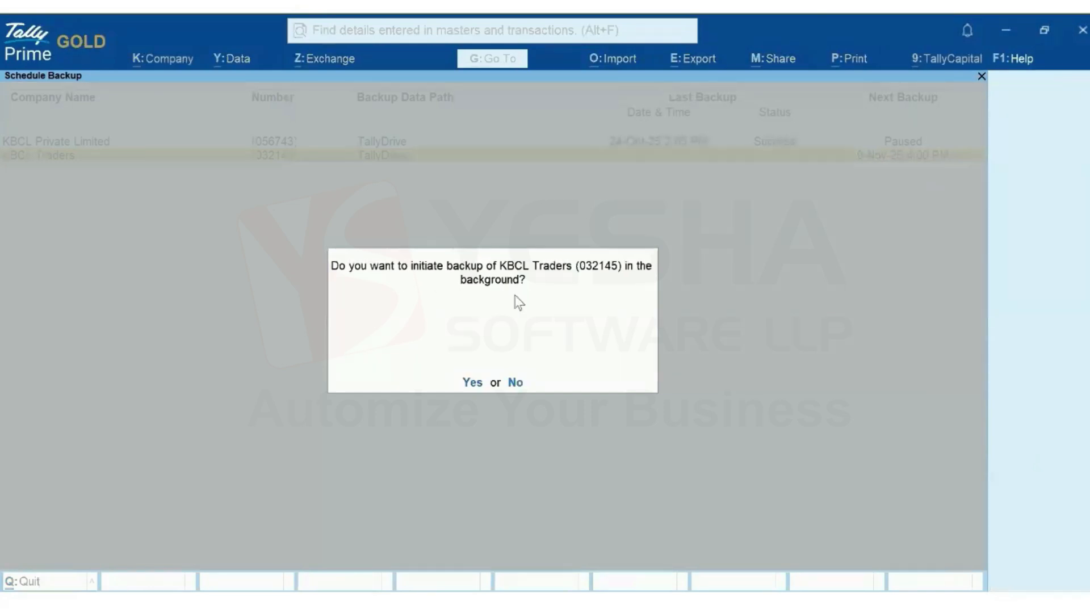
click(473, 382)
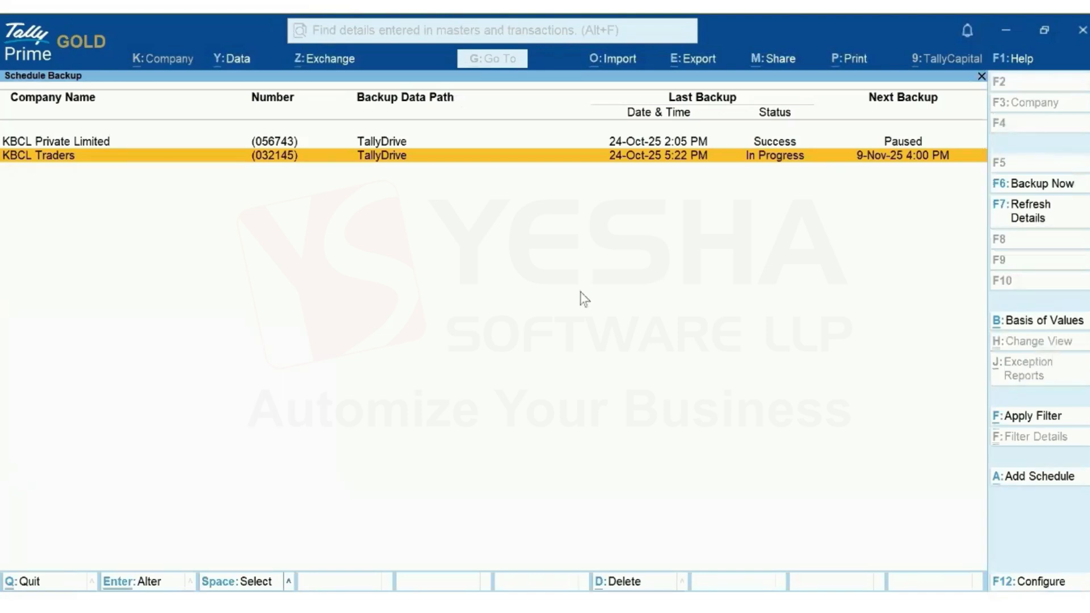
click(1064, 225)
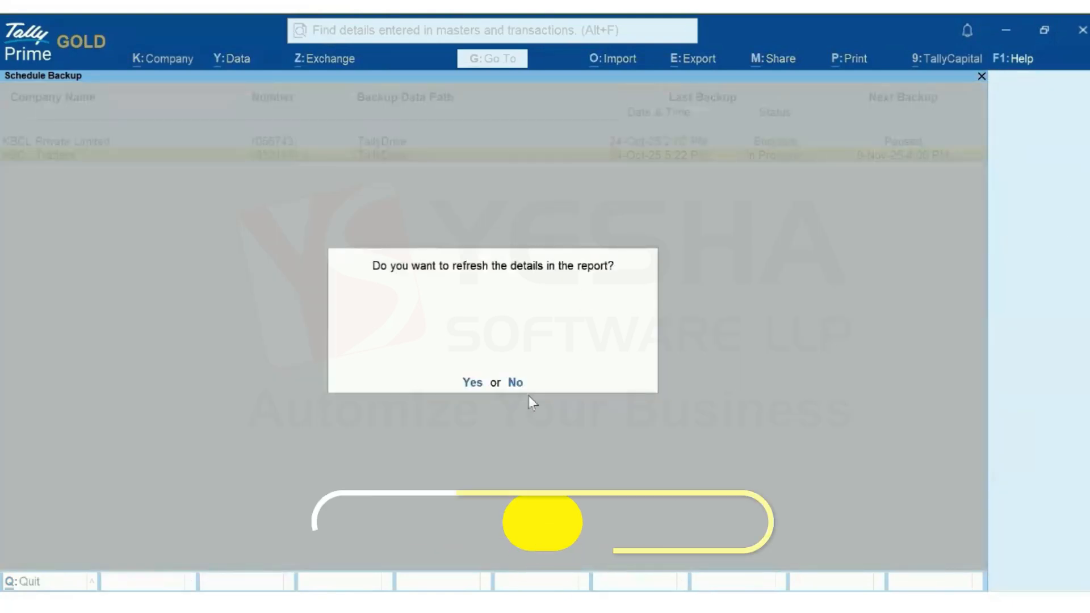
click(472, 383)
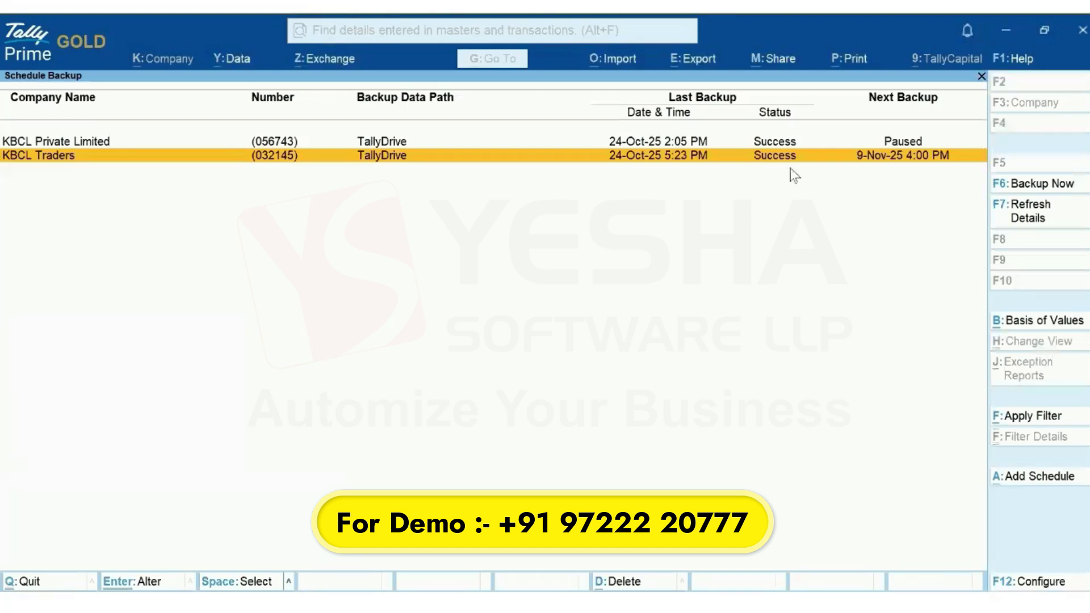
Switch the Schedule Backup report's Basis of Values to show Paused Schedules only
click(1030, 322)
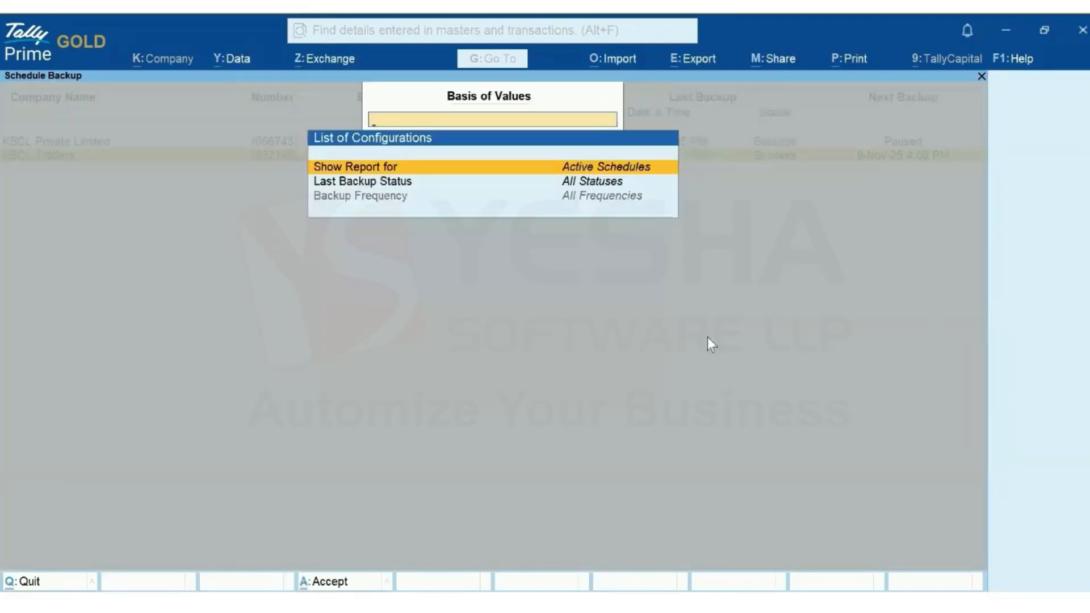
key(Return)
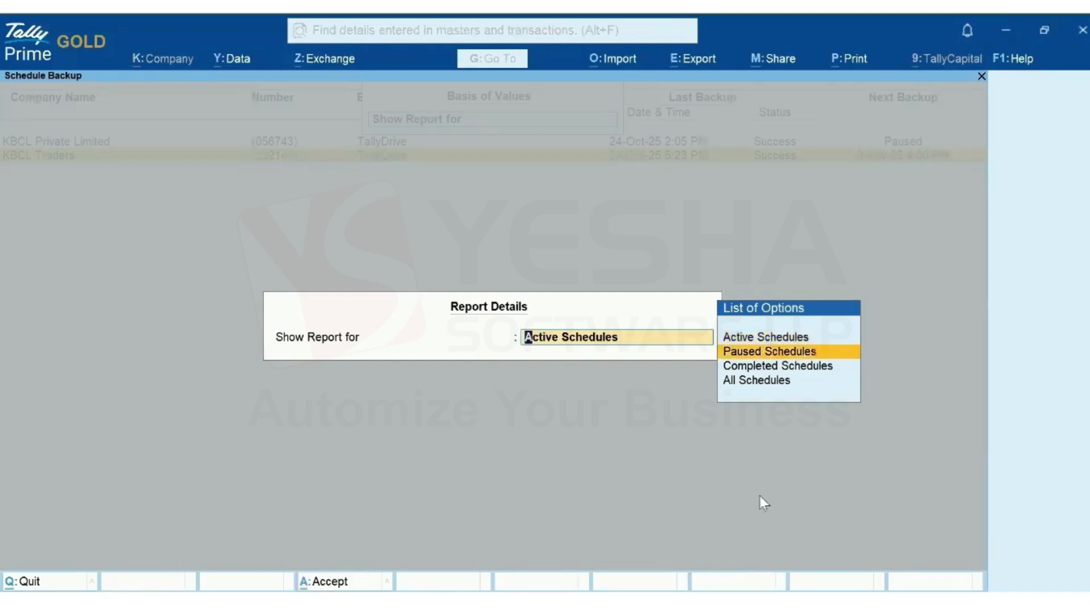
key(Return)
key(ctrl+a)
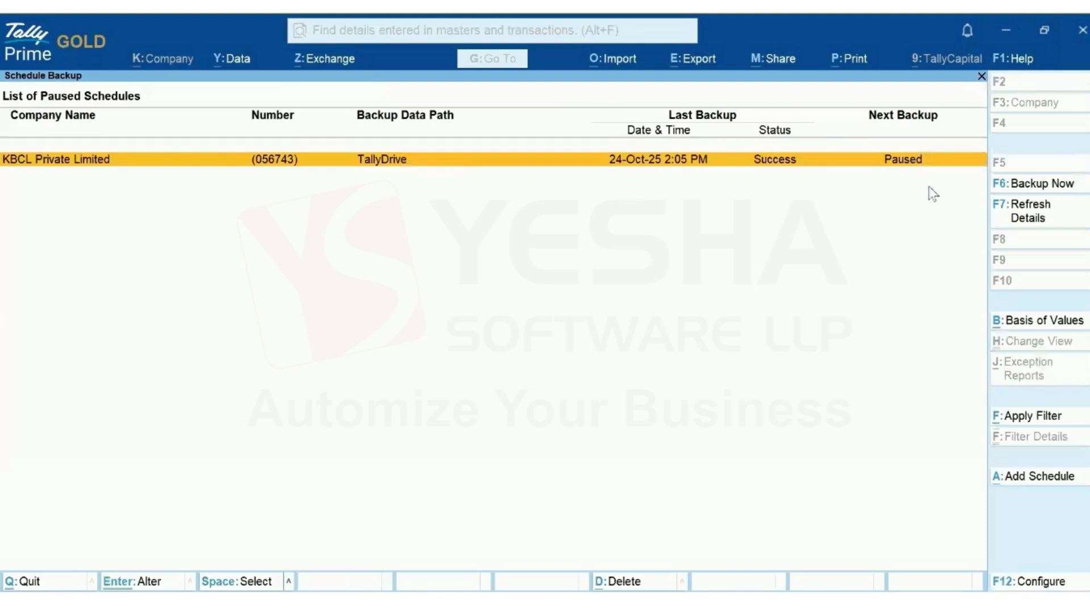
Change the report's Show Report for setting to All Schedules and accept
click(1037, 324)
key(Return)
key(Down)
key(Down)
key(Return)
key(ctrl+a)
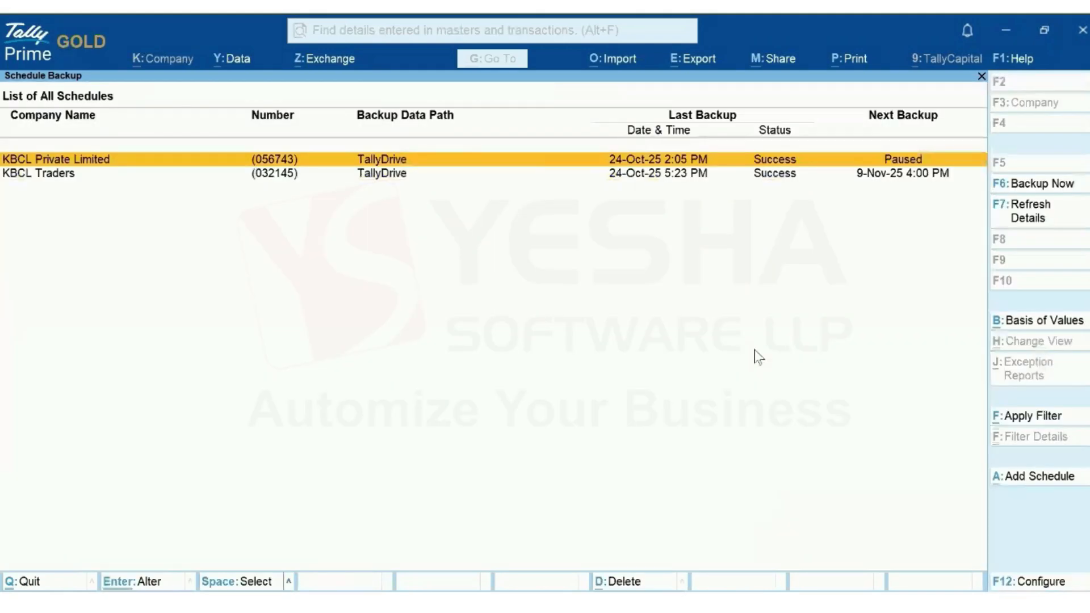
Filter the schedule list by 'Trader', inspect the filter details, then remove the filter
click(1059, 423)
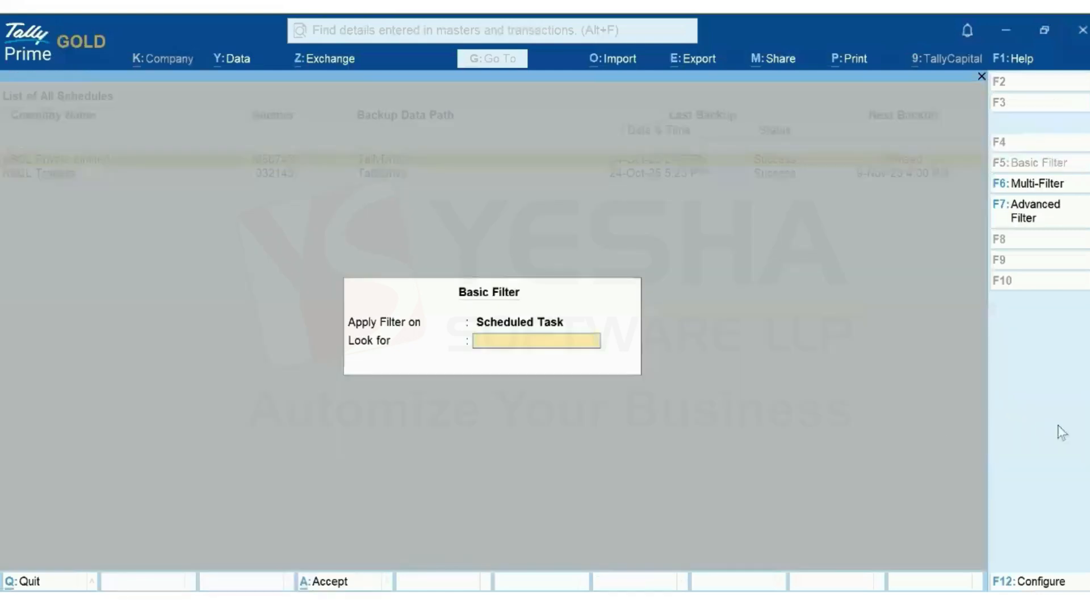
text(Trader)
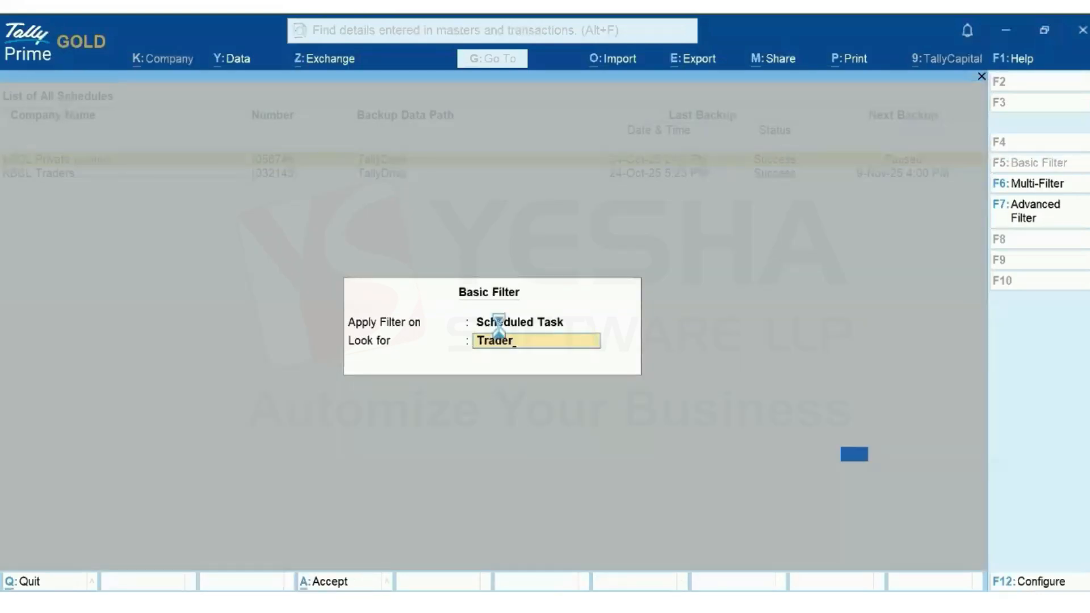
key(Return)
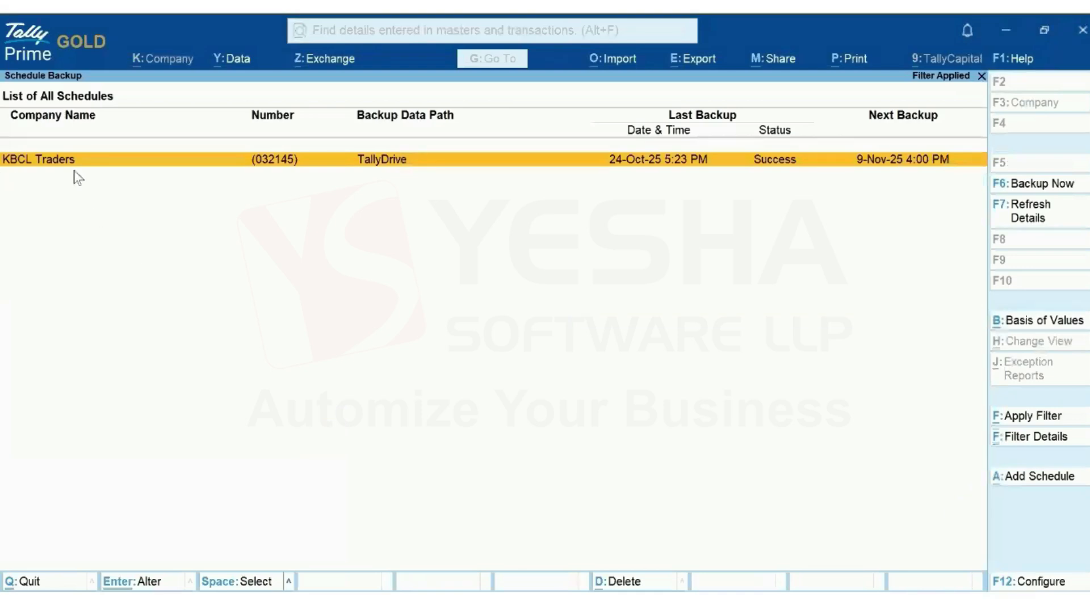
click(1051, 437)
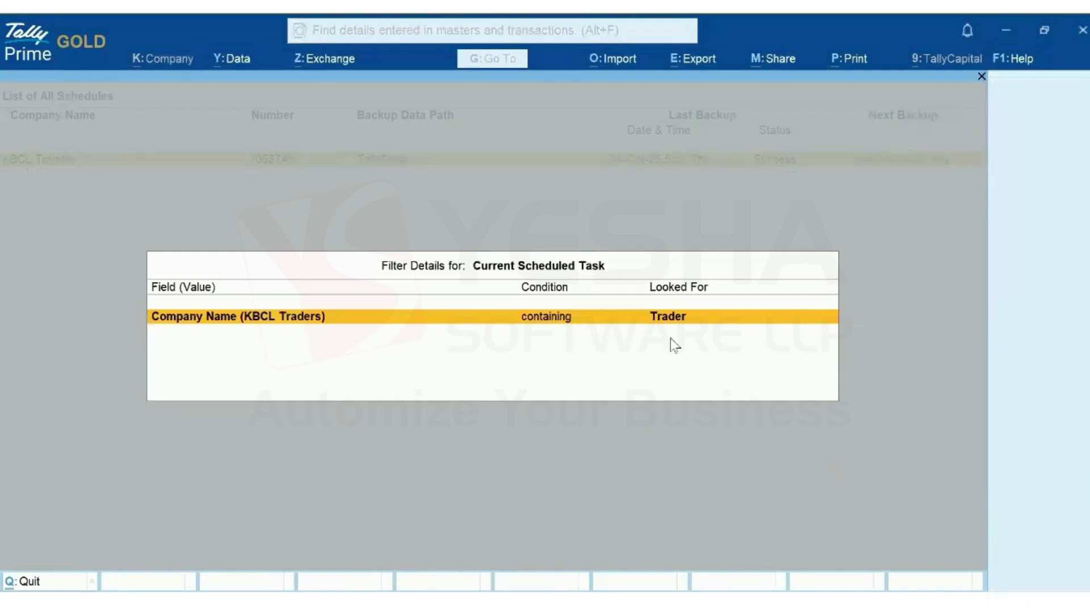
key(Escape)
key(Escape)
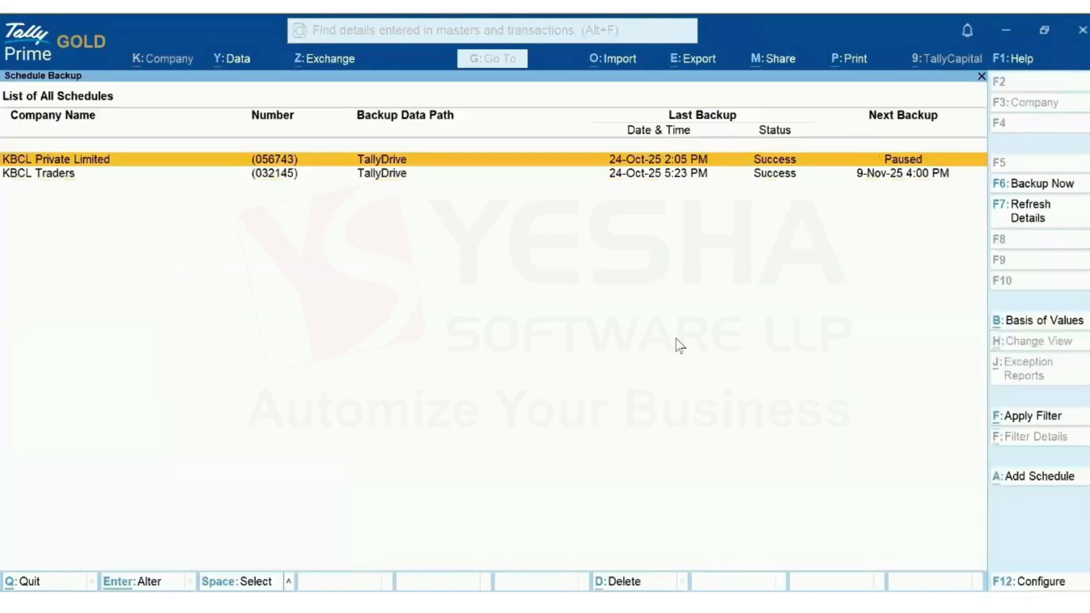
Apply a Daily backup-frequency filter, review and dismiss its details, then open F12 Configure
click(1010, 418)
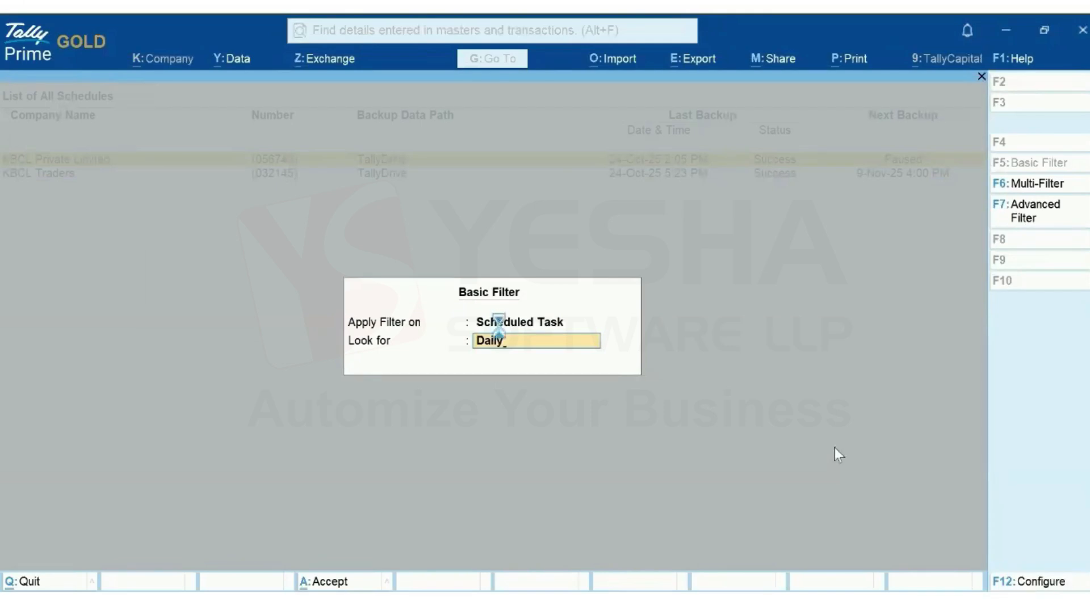
key(Return)
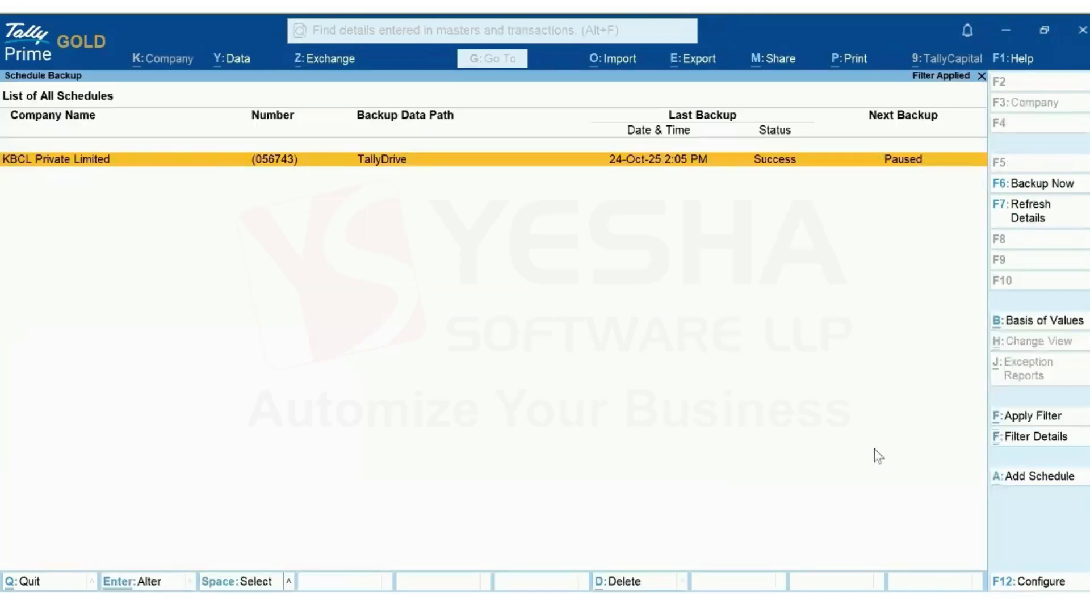
click(1022, 438)
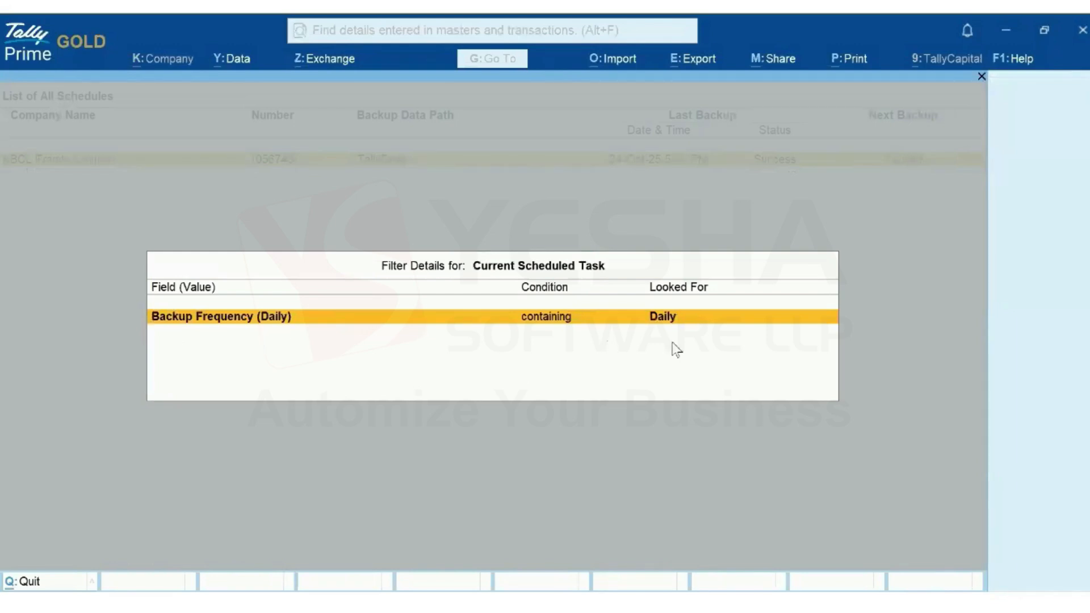
click(660, 461)
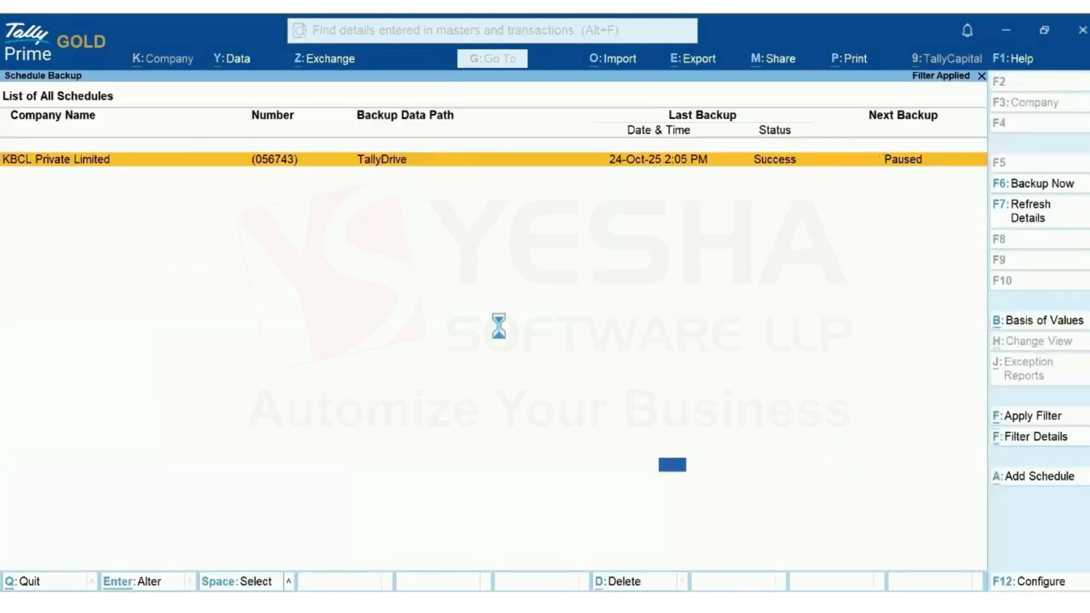
click(1043, 583)
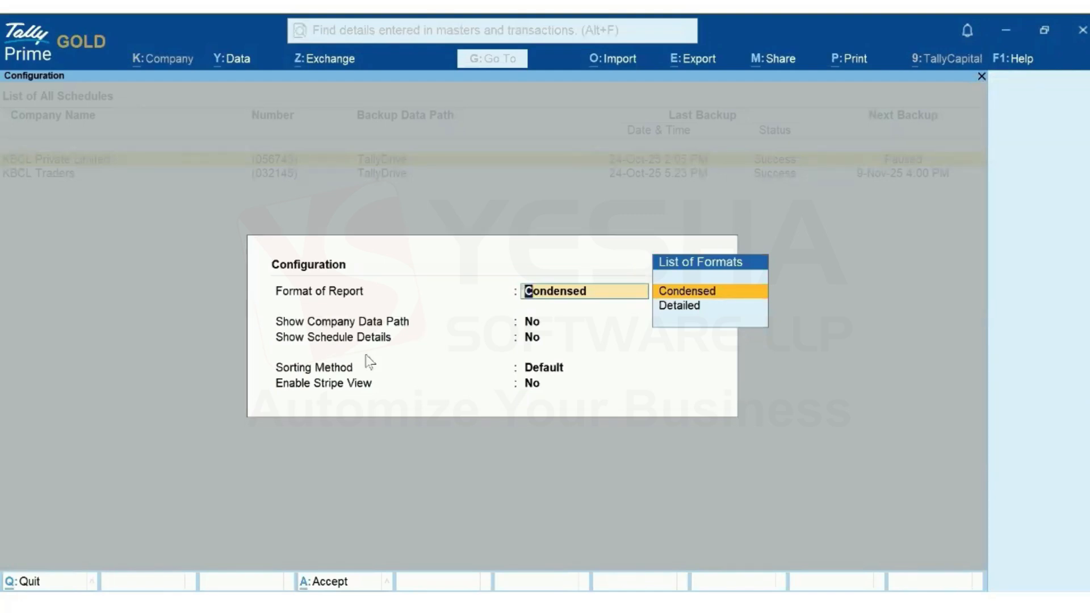
Keep Condensed format, set Show Company Data Path and Show Schedule Details to Yes, and scan the new columns
key(Return)
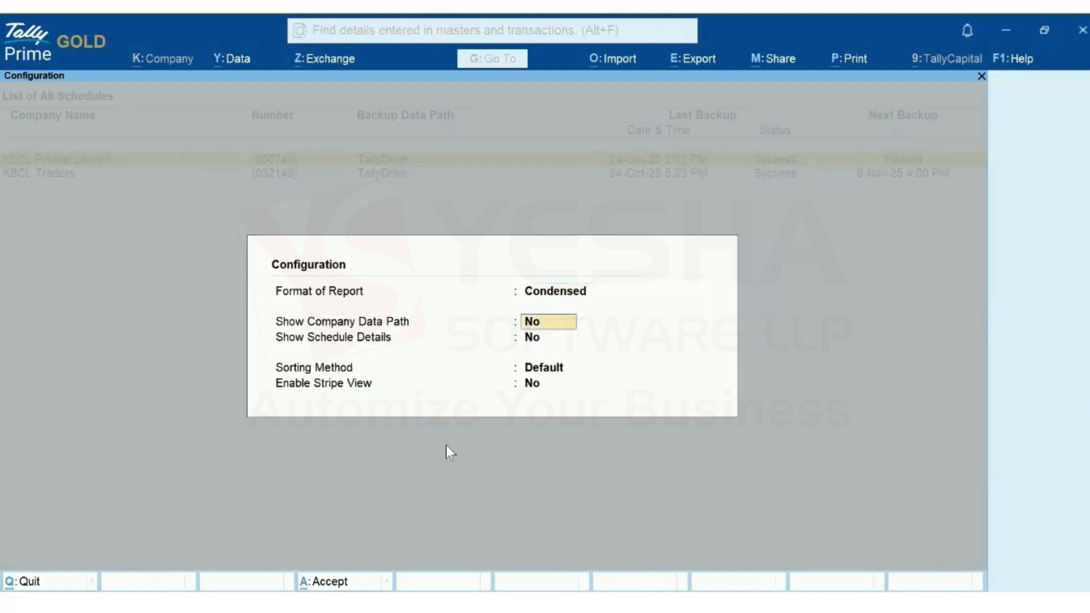
key(y)
key(Return)
text(ye)
key(Return)
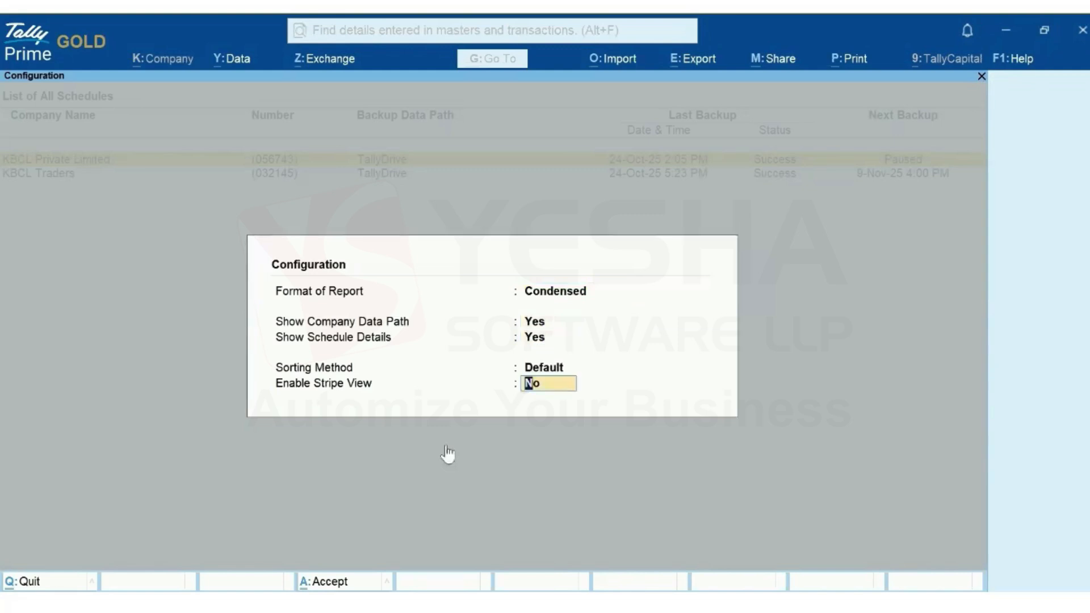
key(Return)
key(Right)
key(Right)
key(Right)
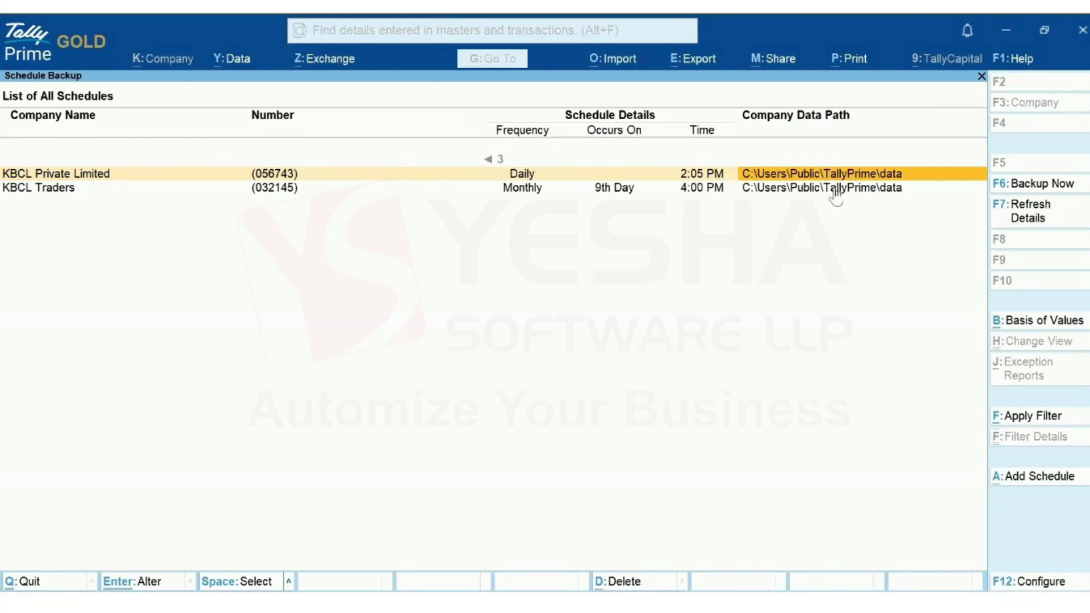
key(Left)
key(Left)
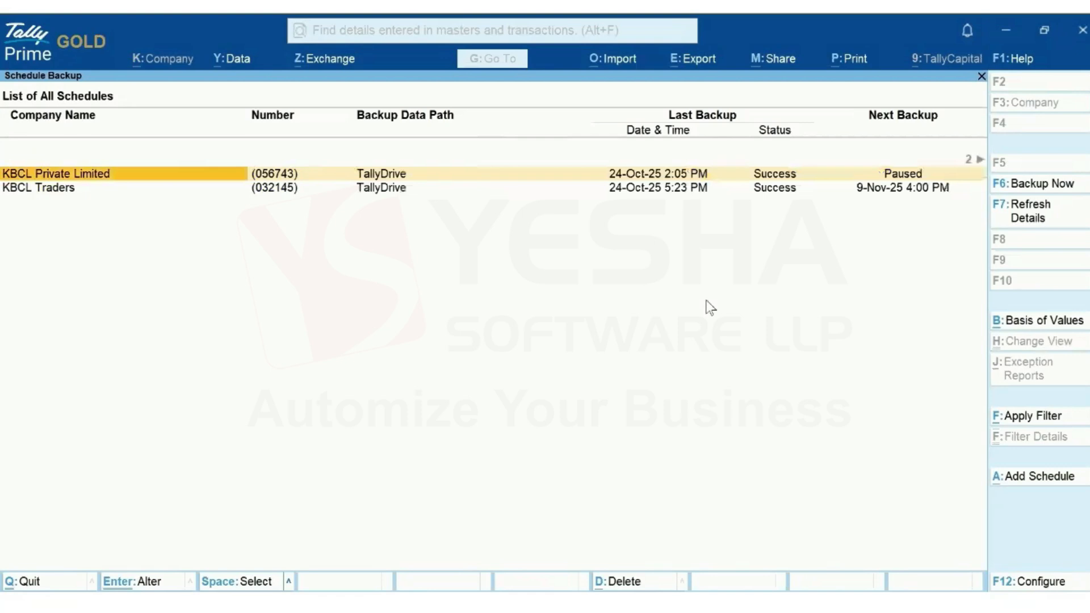
Delete the KBCL Traders schedule, confirming Yes, and go back to Select Company
key(Down)
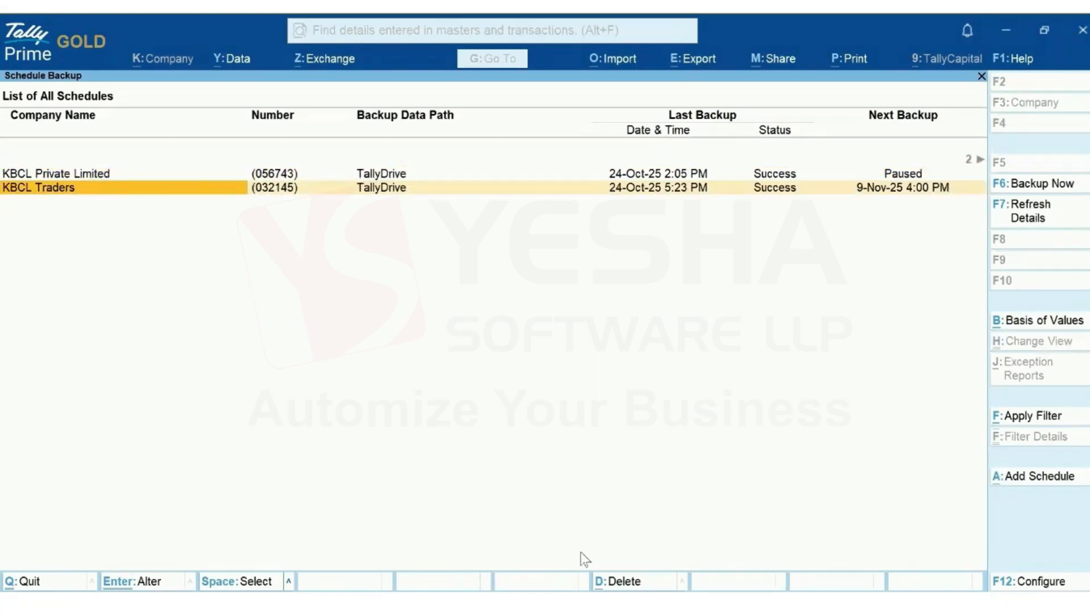
click(619, 583)
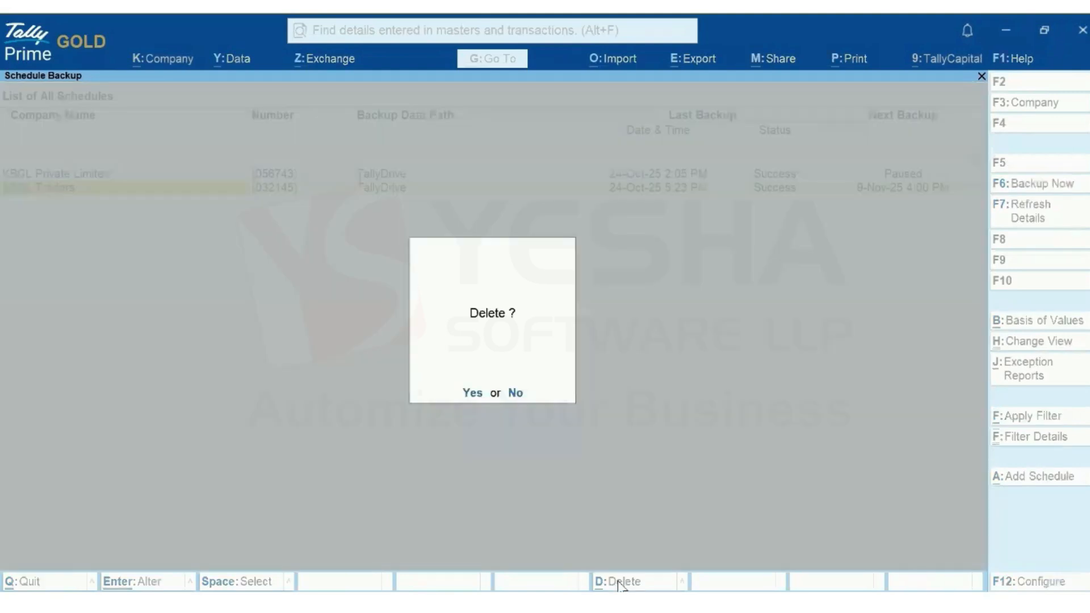
click(473, 393)
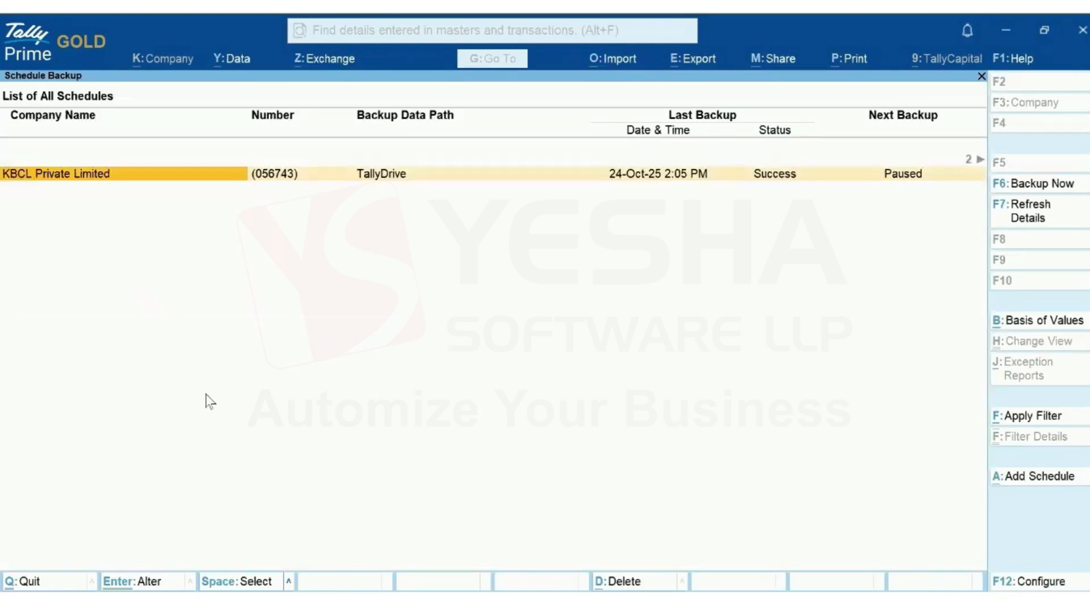
key(alt+a)
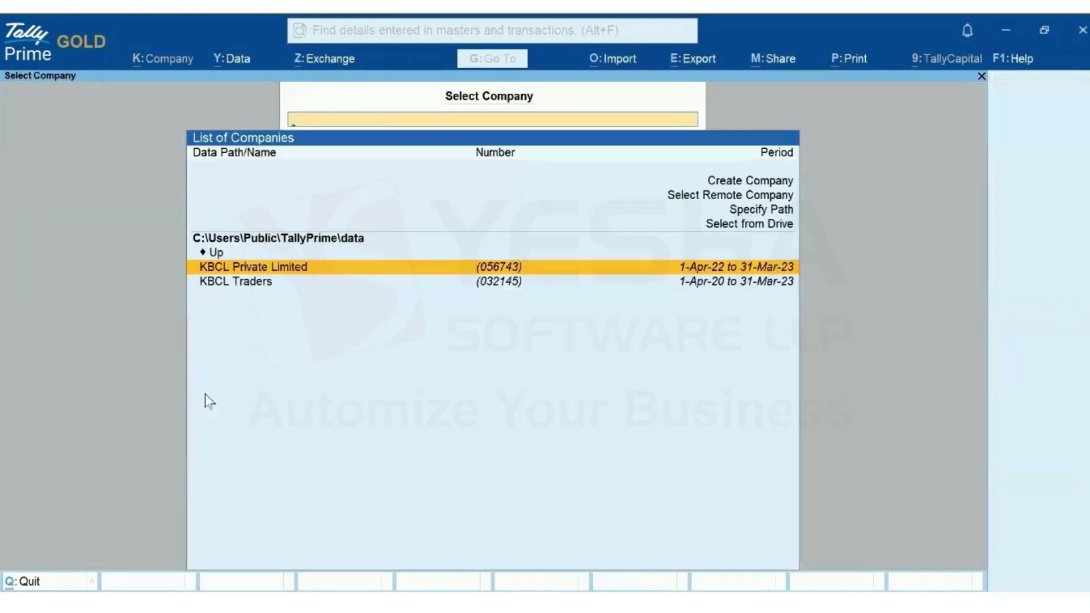
click(235, 63)
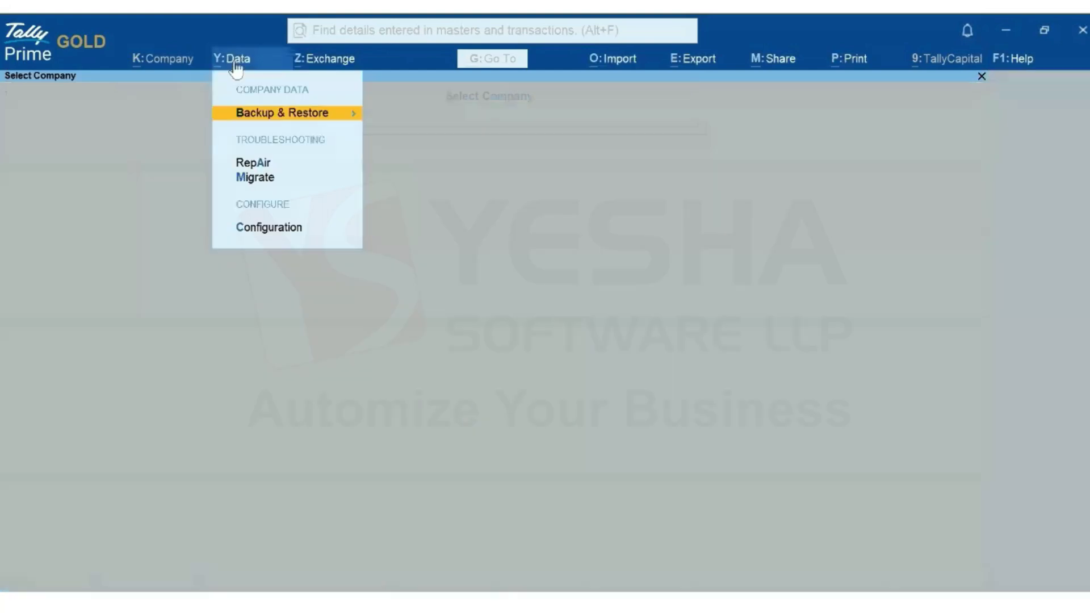
click(321, 116)
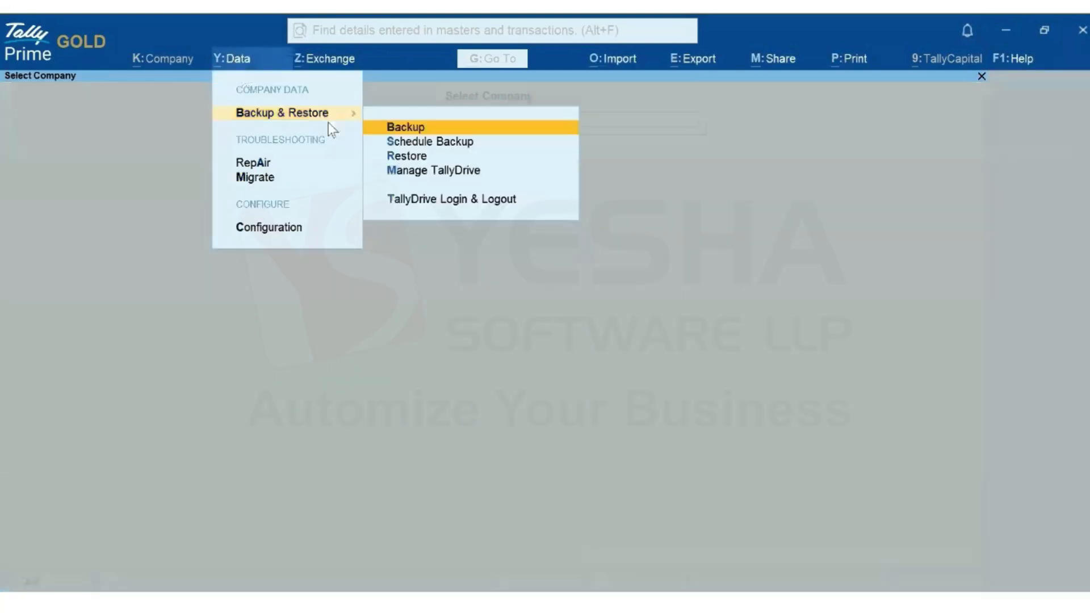
click(454, 175)
click(795, 345)
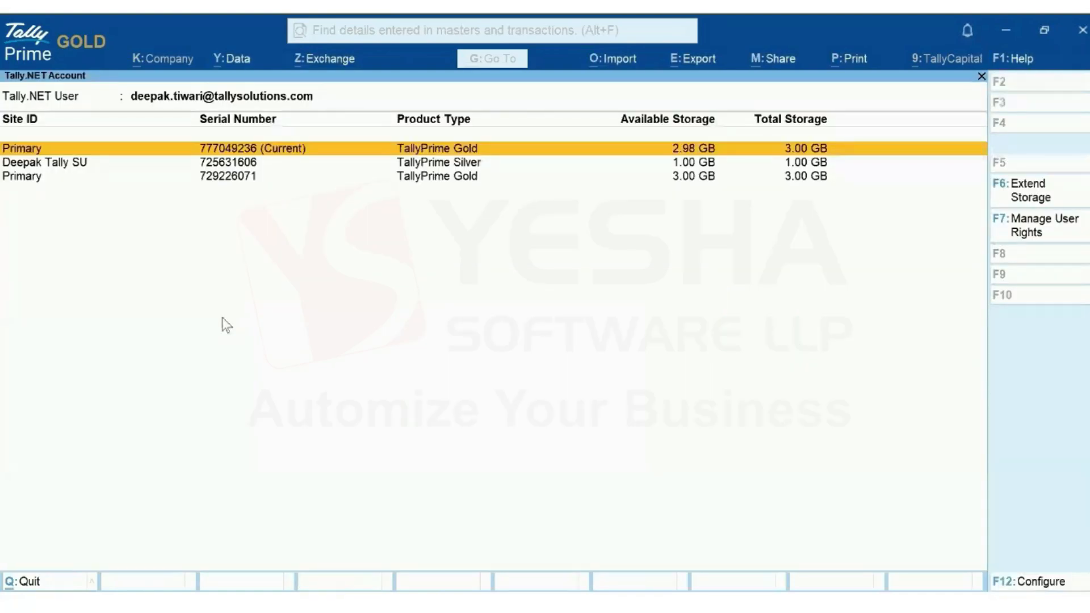
click(52, 155)
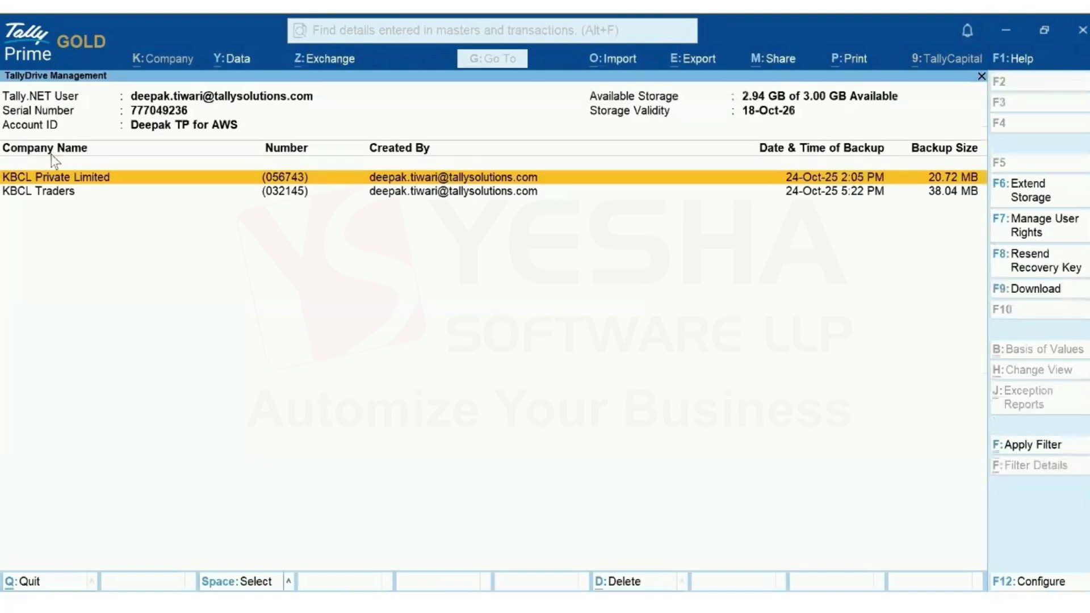
click(55, 193)
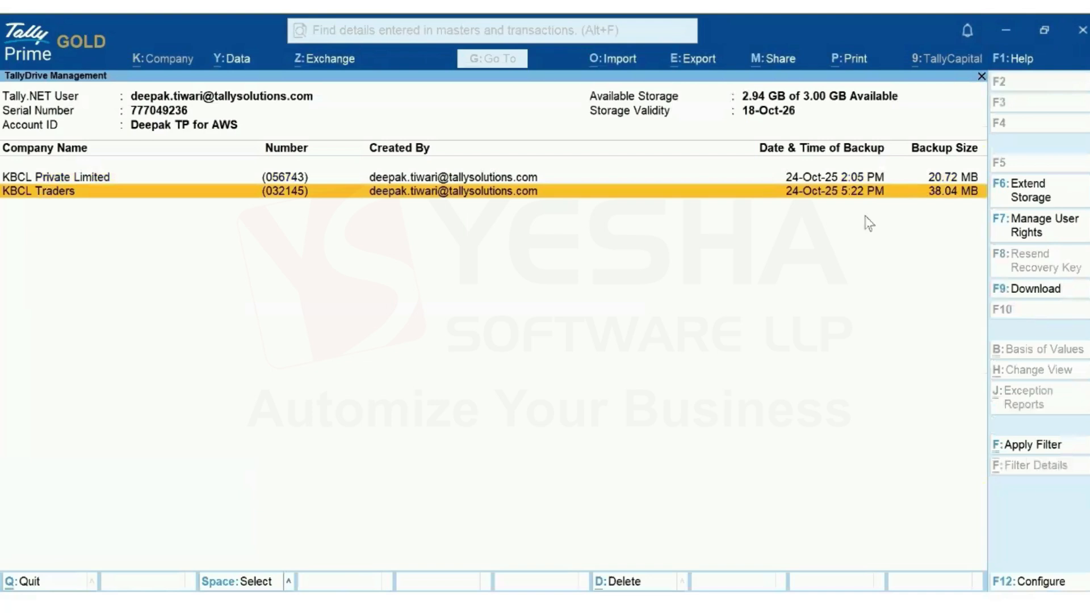
key(Escape)
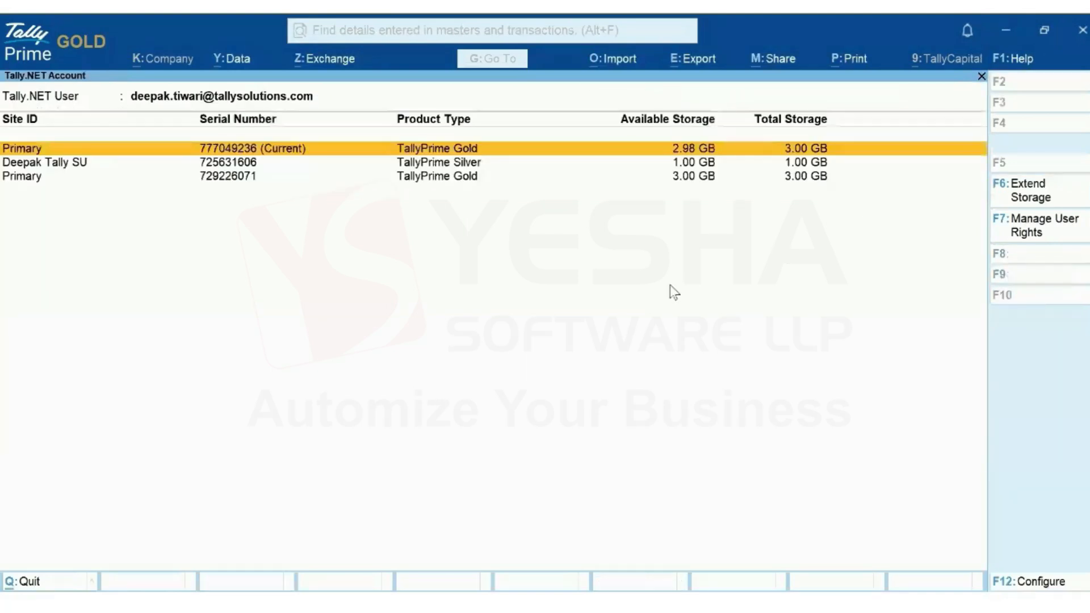
key(Escape)
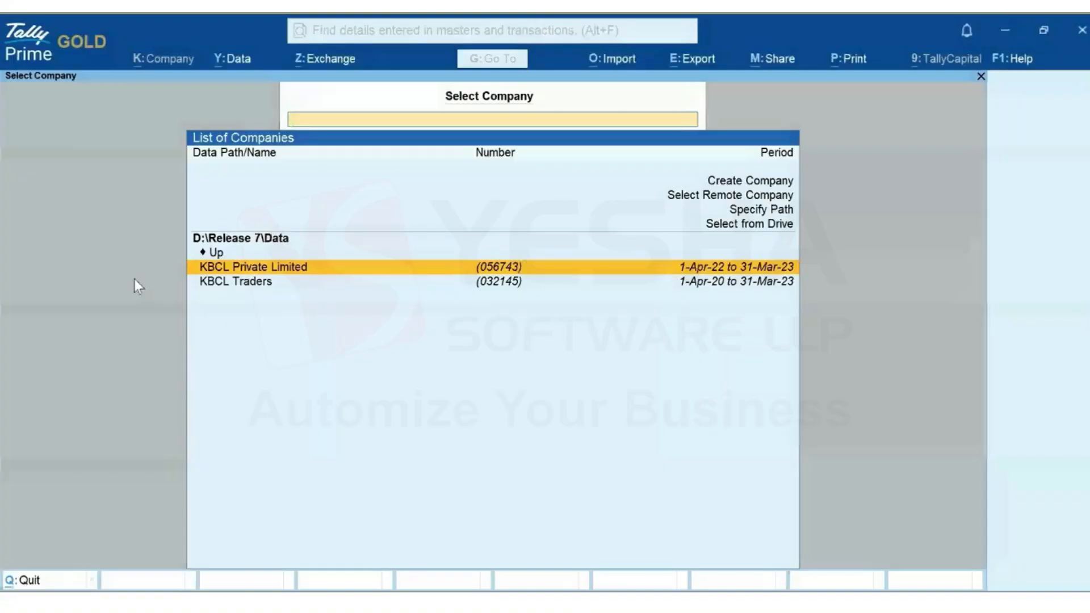
Start a new backup schedule under Data > Backup & Restore for KBCL Private Limited
click(197, 572)
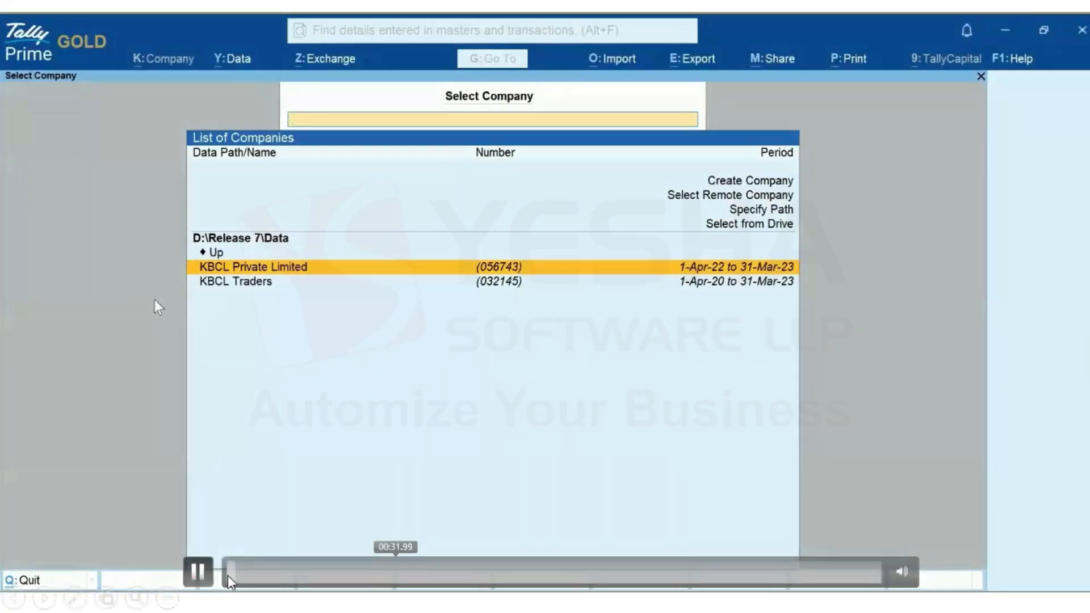
click(227, 61)
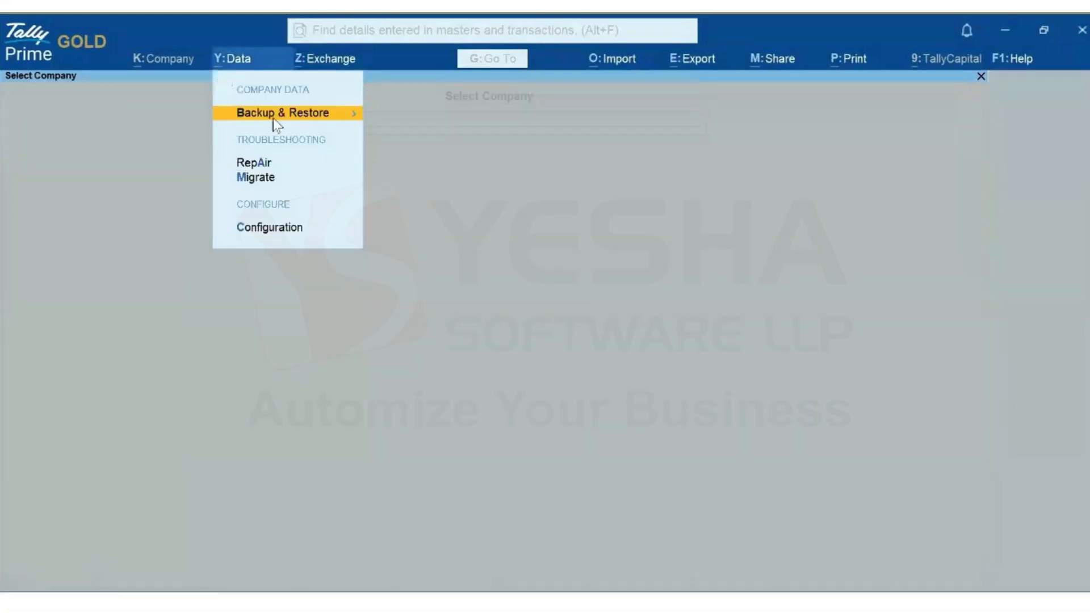
click(288, 114)
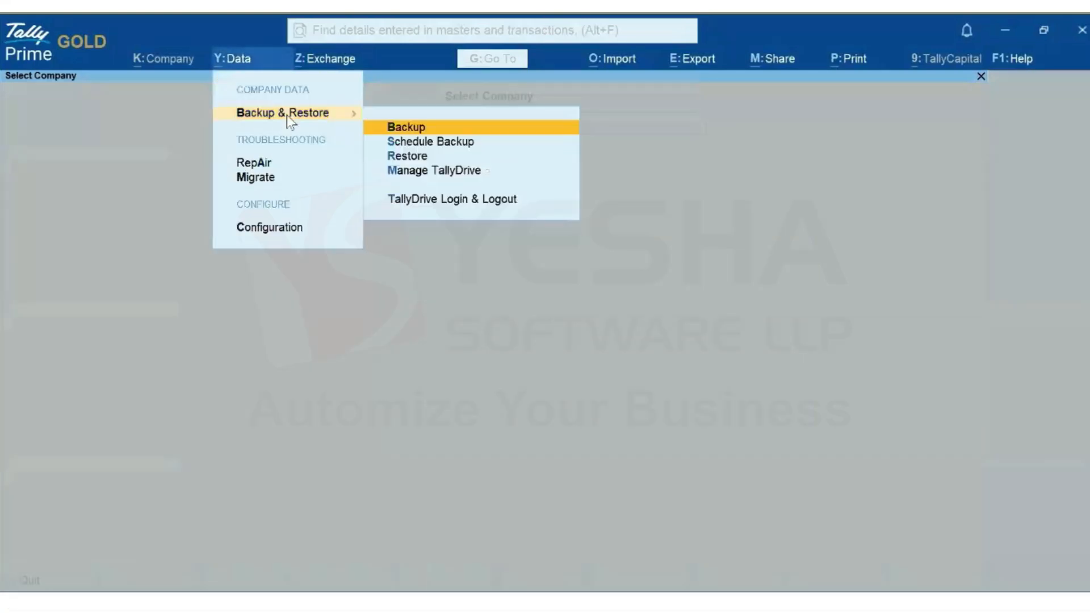
click(465, 145)
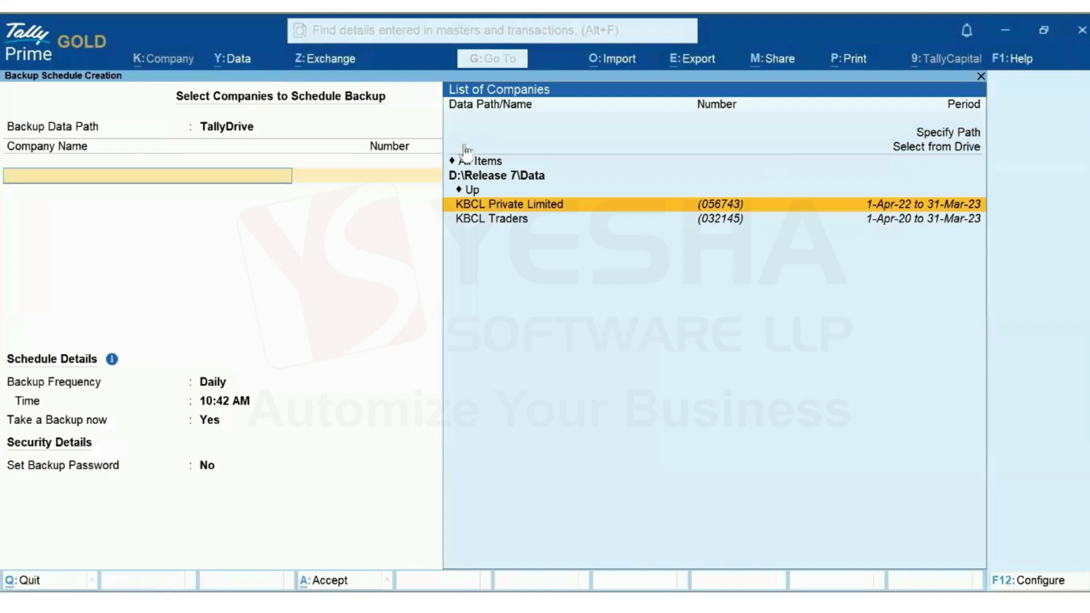
click(546, 207)
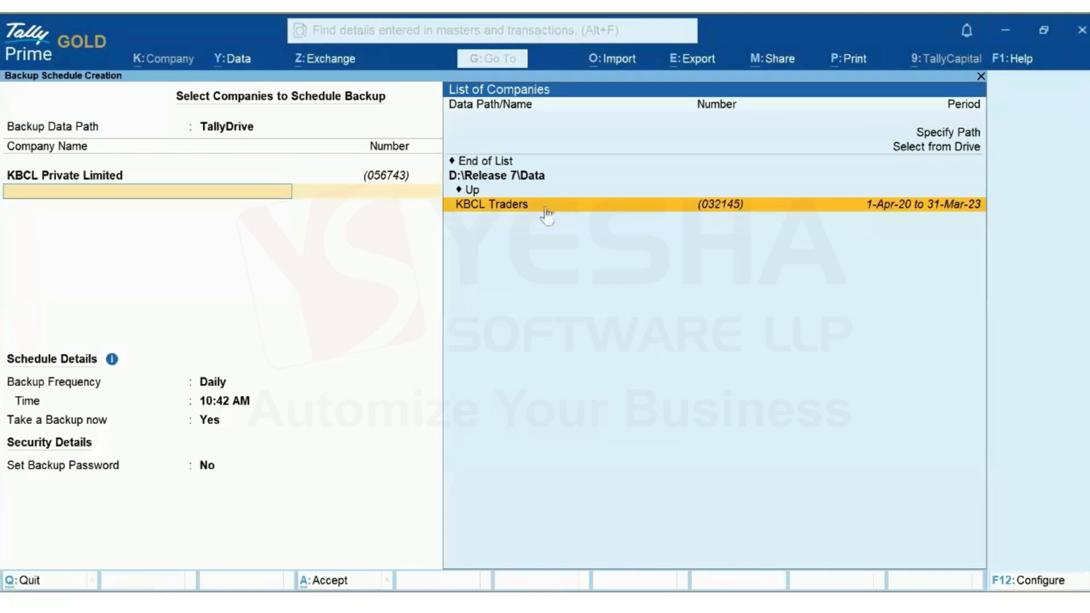
click(503, 162)
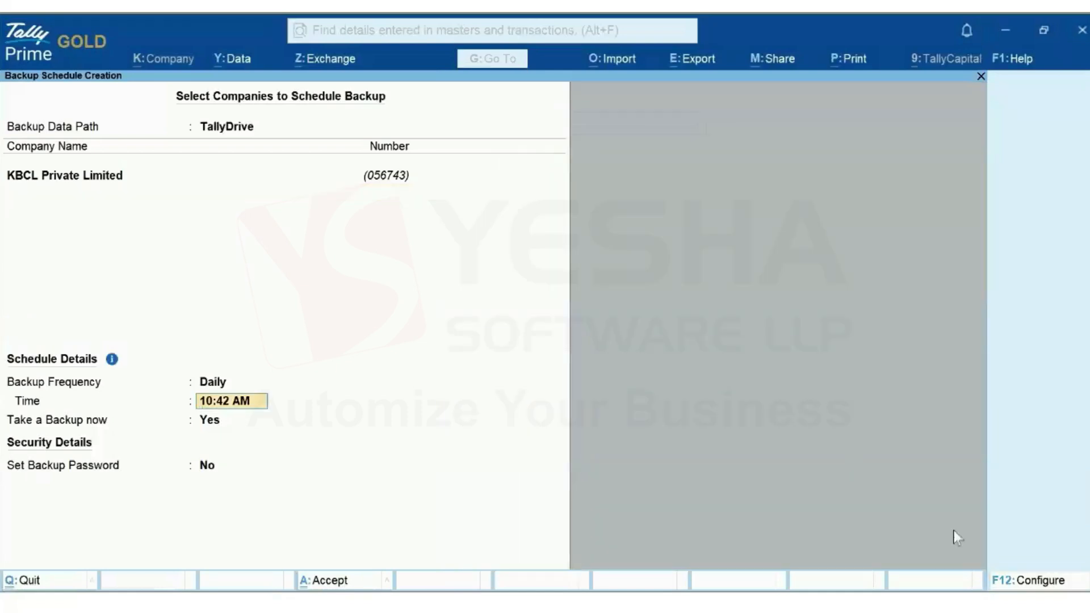
Enable Method of Backup in F12 and set the schedule to Daily at 11:00 AM
click(1016, 582)
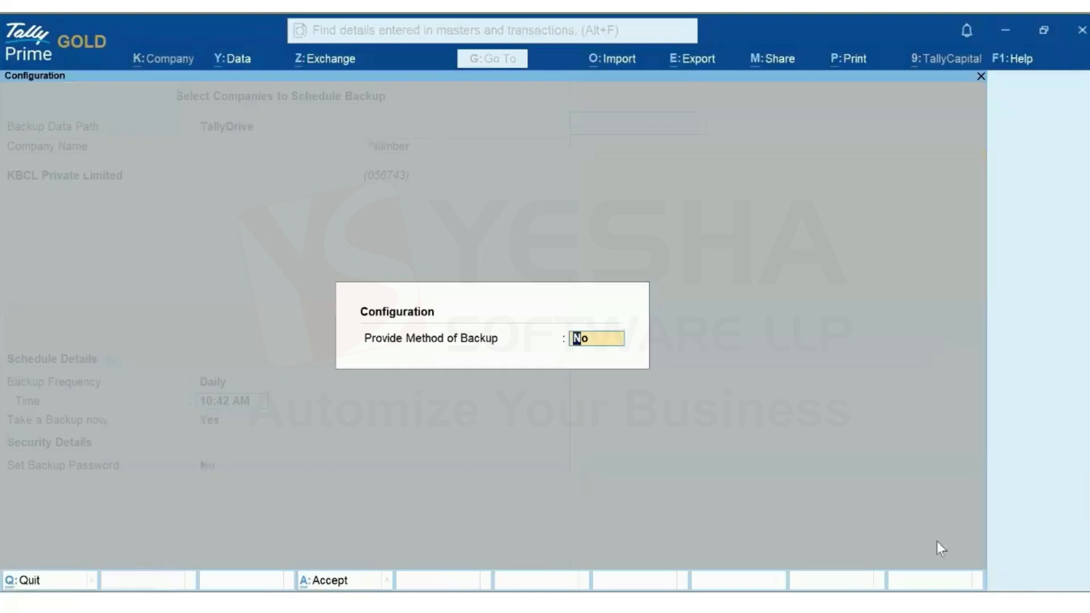
text(y)
key(Return)
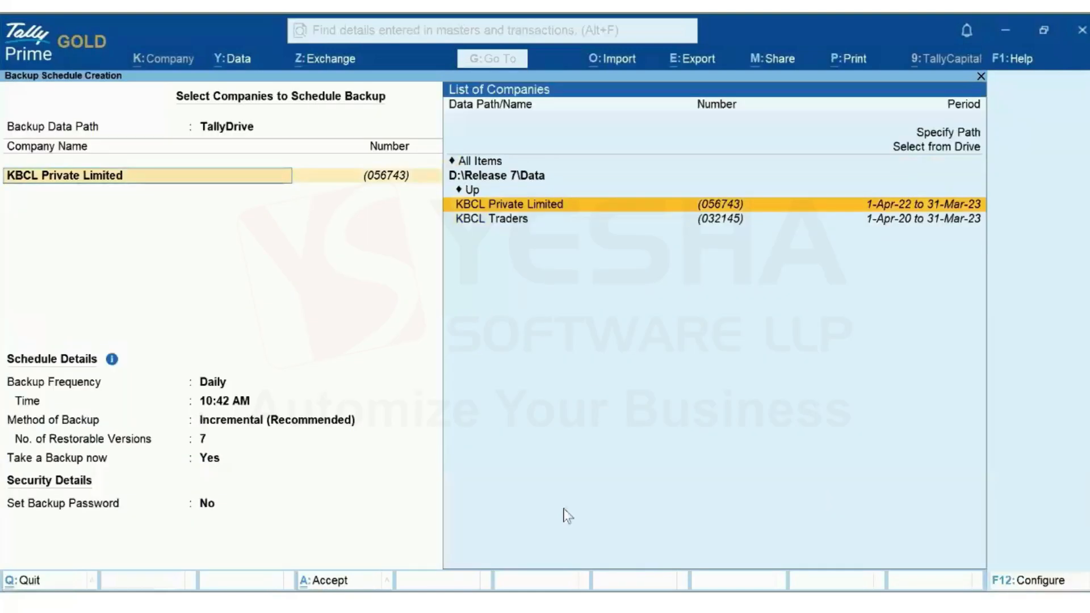
click(210, 385)
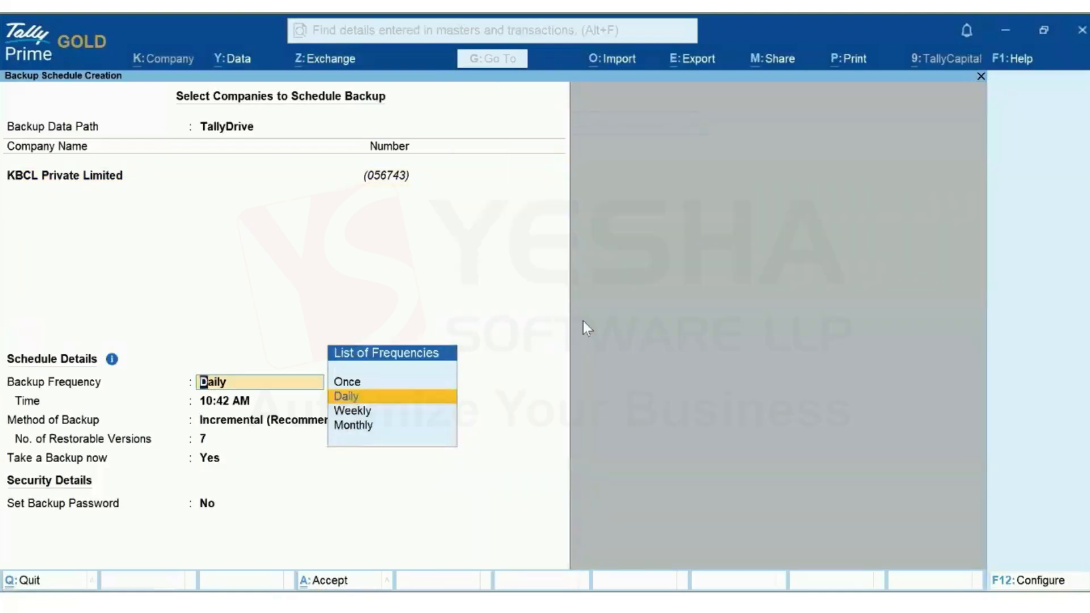
key(Return)
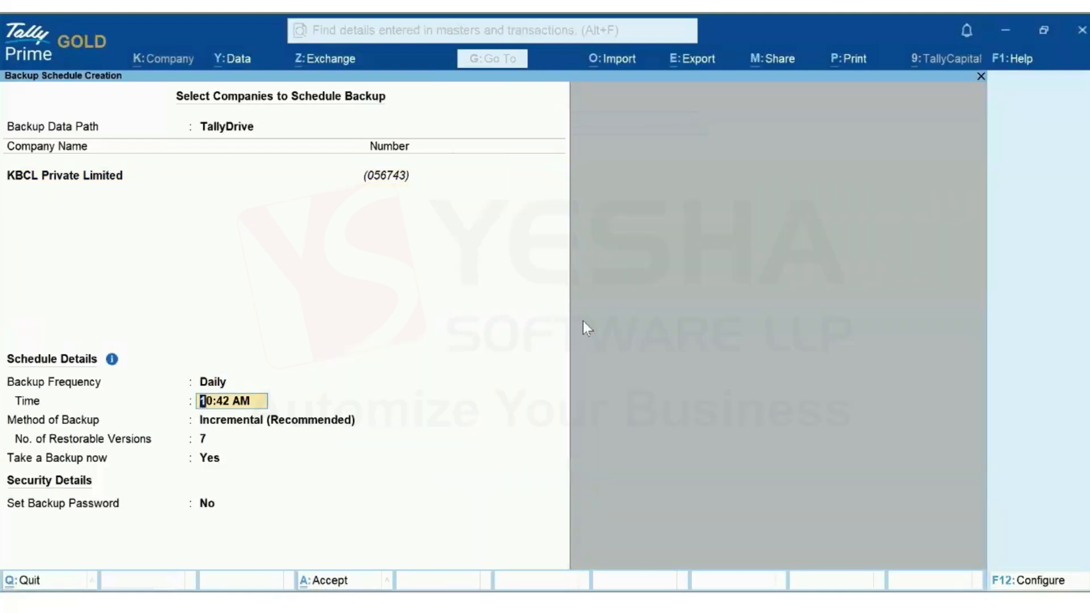
text(11:00)
key(Return)
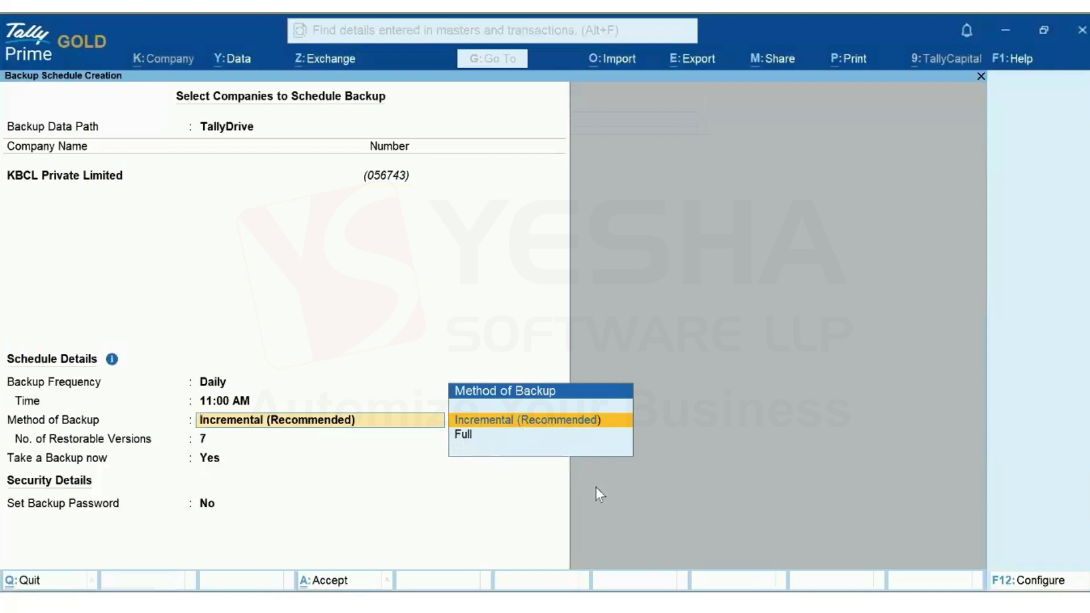
Keep Incremental, set 7 restorable versions after 0 is rejected, Take a Backup now No, password Yes
key(Return)
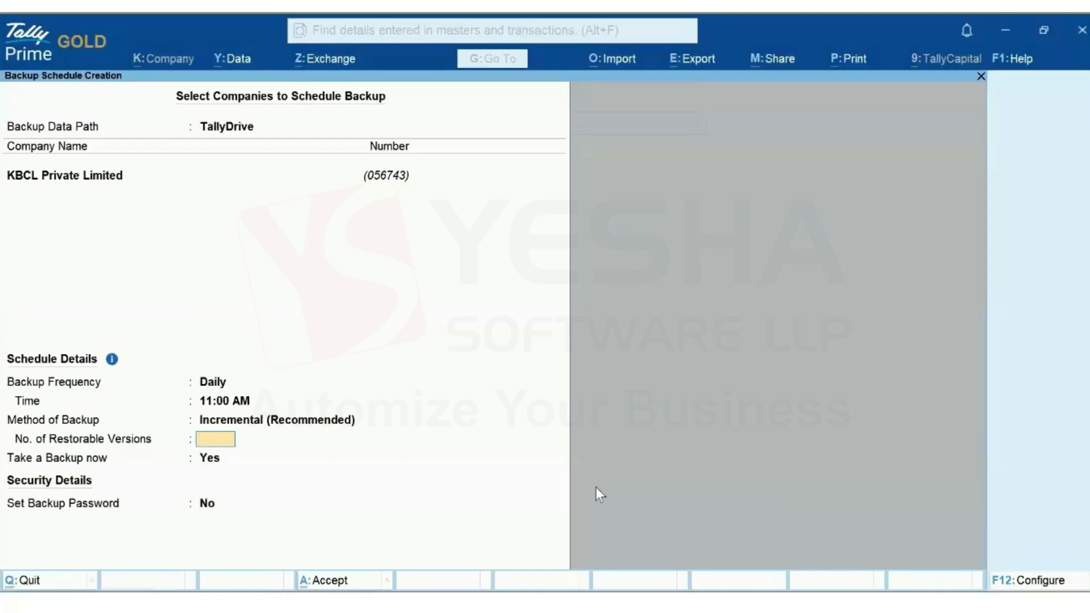
text(0)
key(Return)
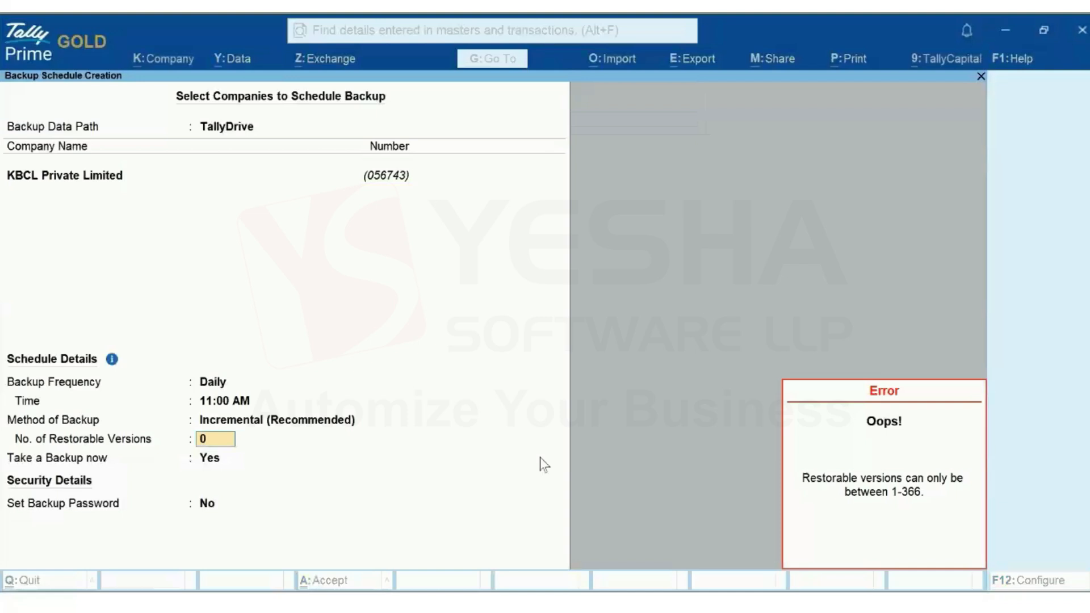
key(Escape)
text(7)
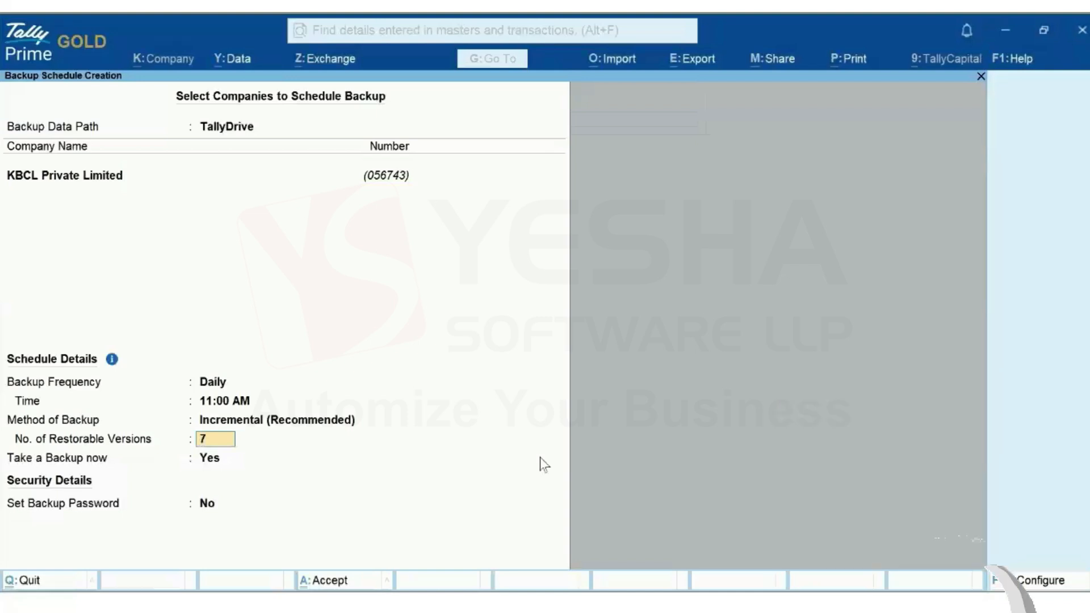
key(Return)
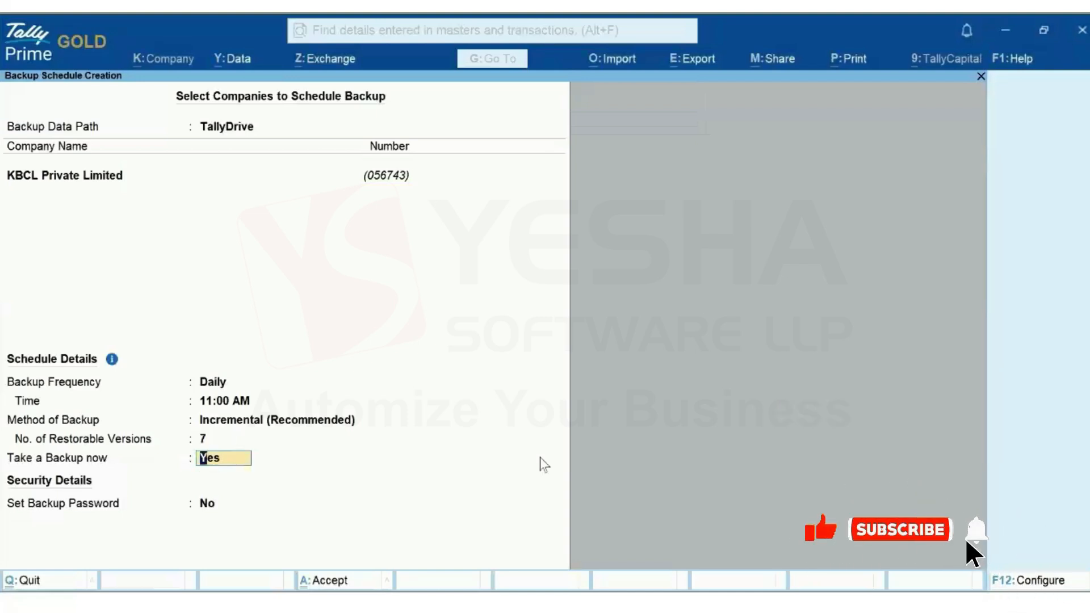
text(n)
key(Return)
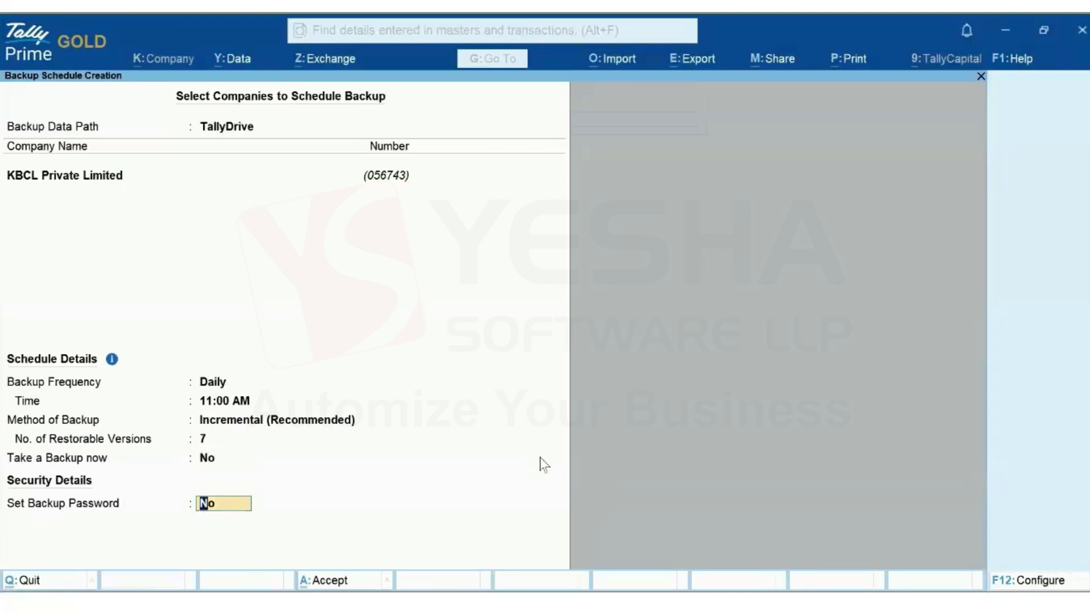
text(y)
key(Return)
Enter and confirm the backup password, choose None for recovery e-mail, accept, and log in with the saved Tally.NET user
text(123)
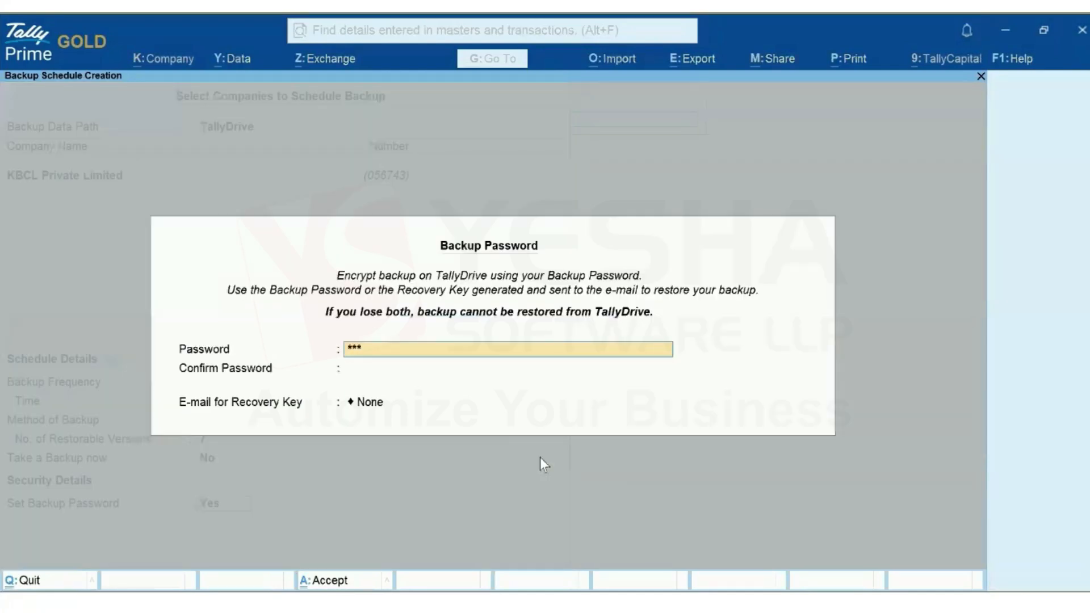
key(Return)
text(123)
key(Return)
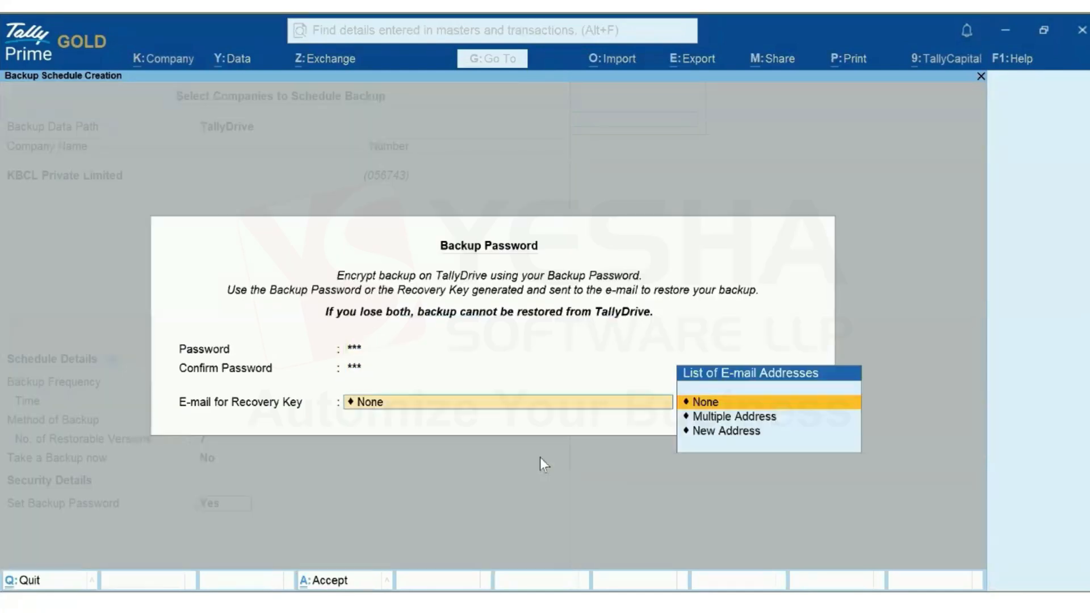
click(709, 403)
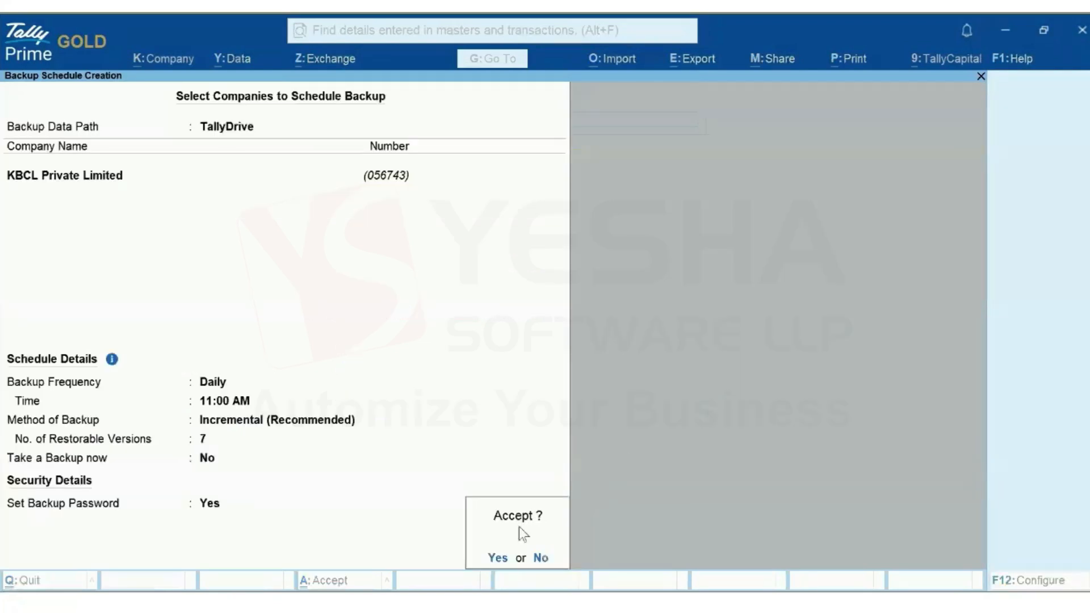
click(497, 559)
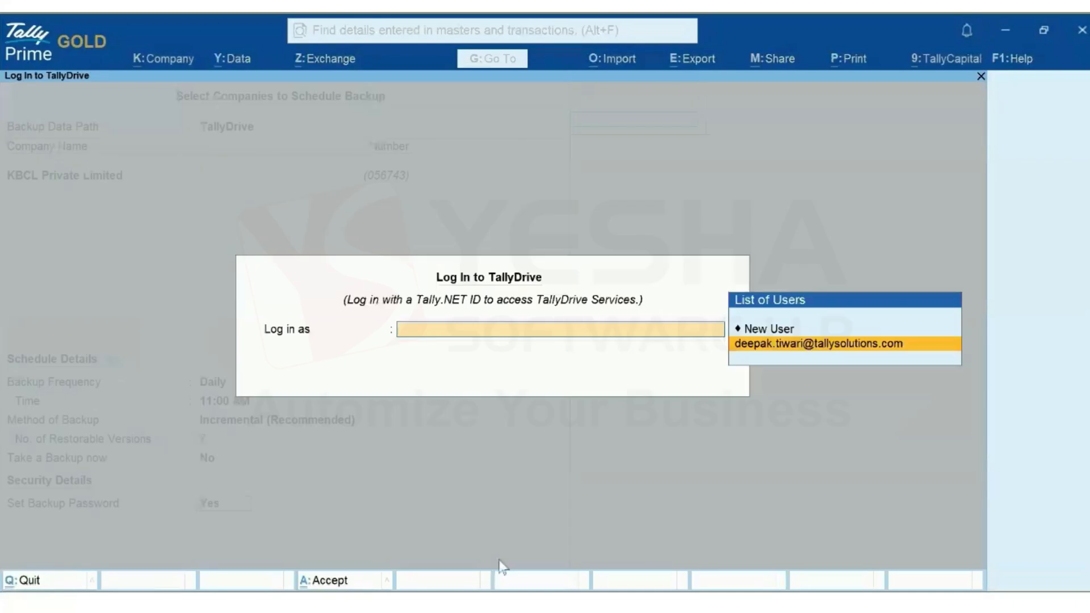
click(850, 344)
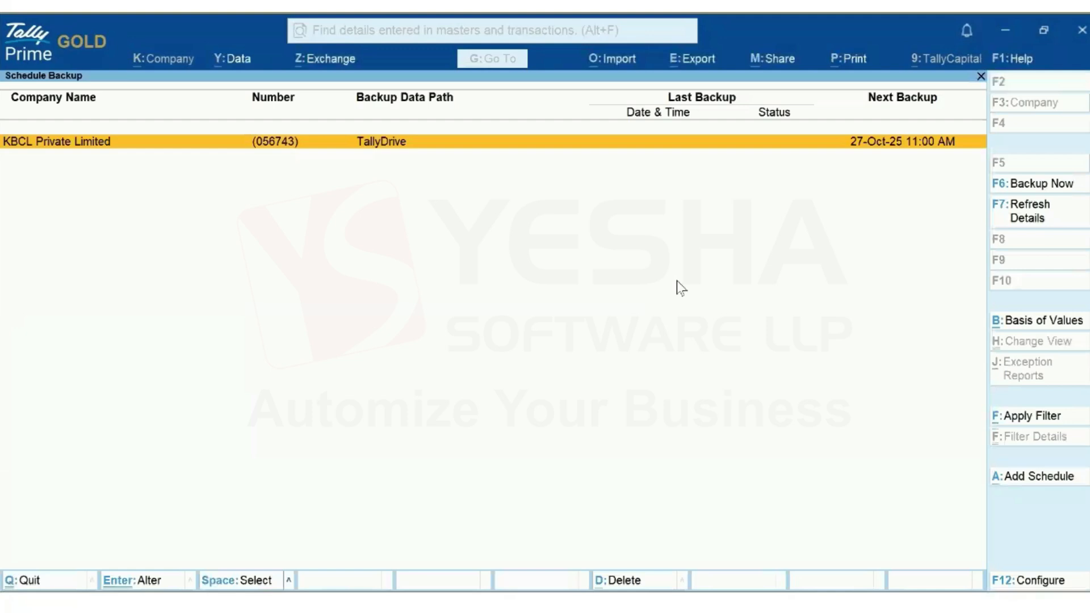
Add a new schedule for KBCL Traders and enable Method of Backup in F12 configuration
click(1047, 484)
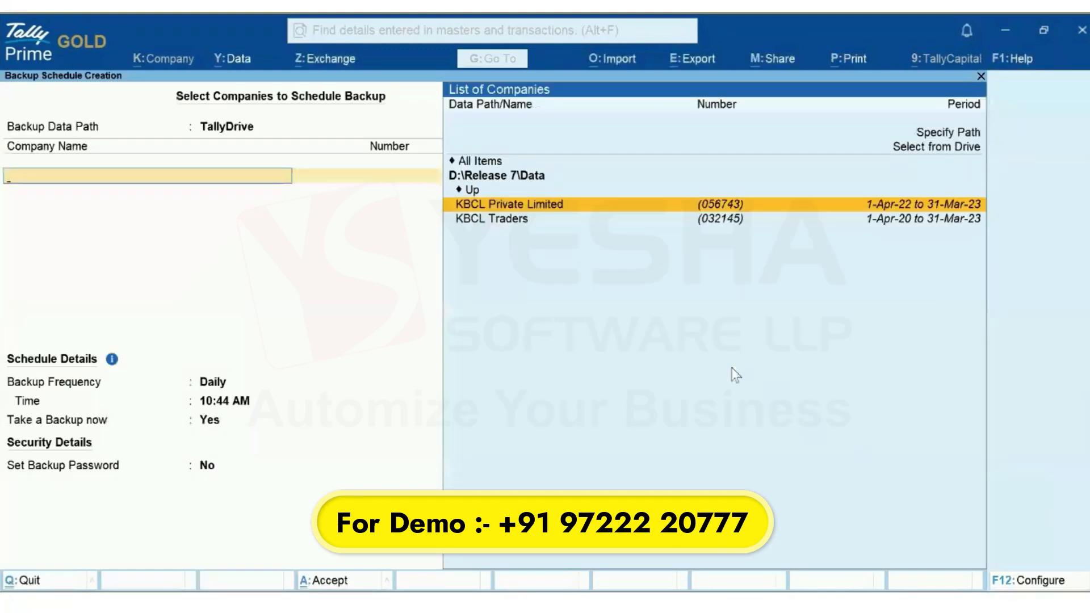
click(505, 220)
key(Up)
key(Return)
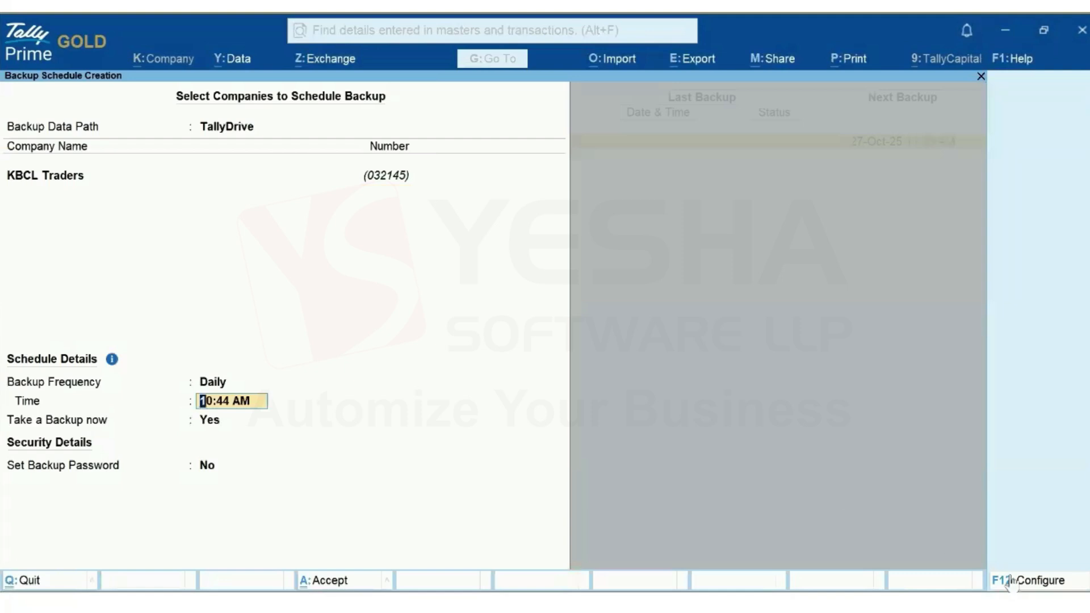
click(1027, 581)
text(yes)
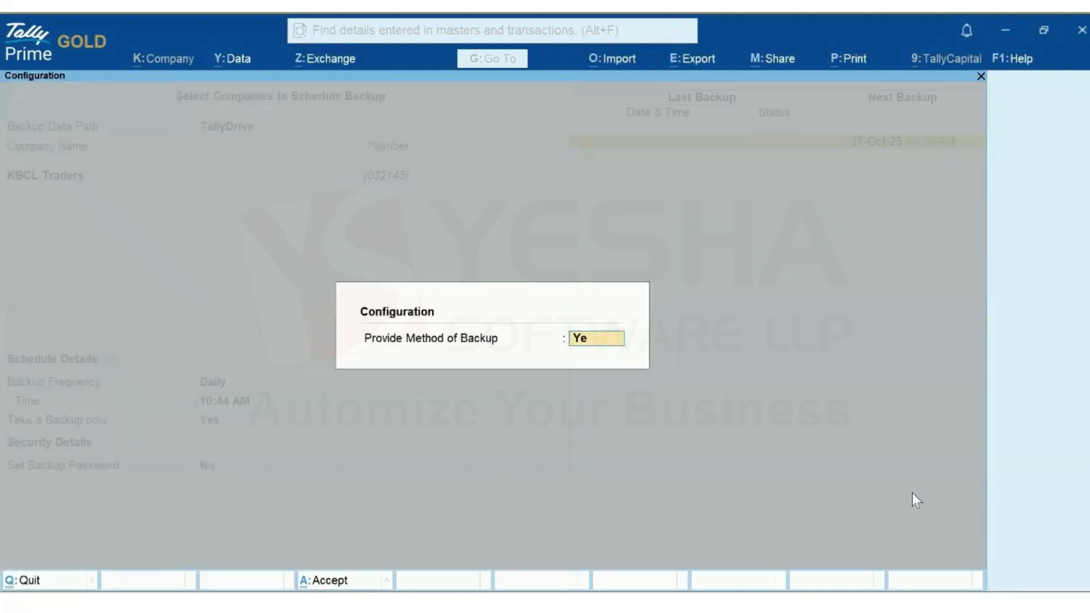
key(Return)
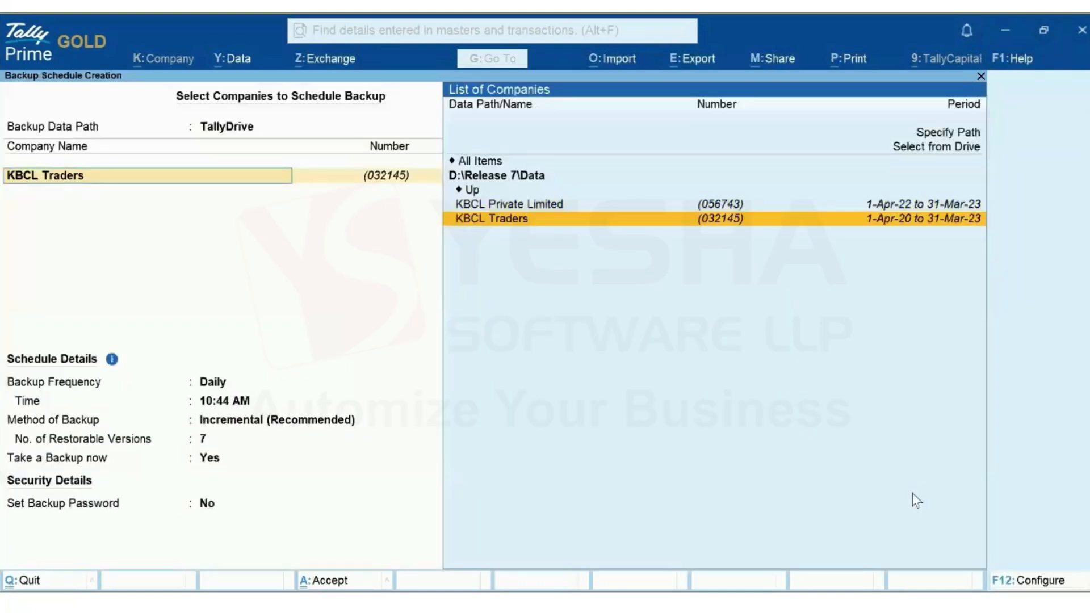
key(Return)
key(Up)
key(Up)
key(Return)
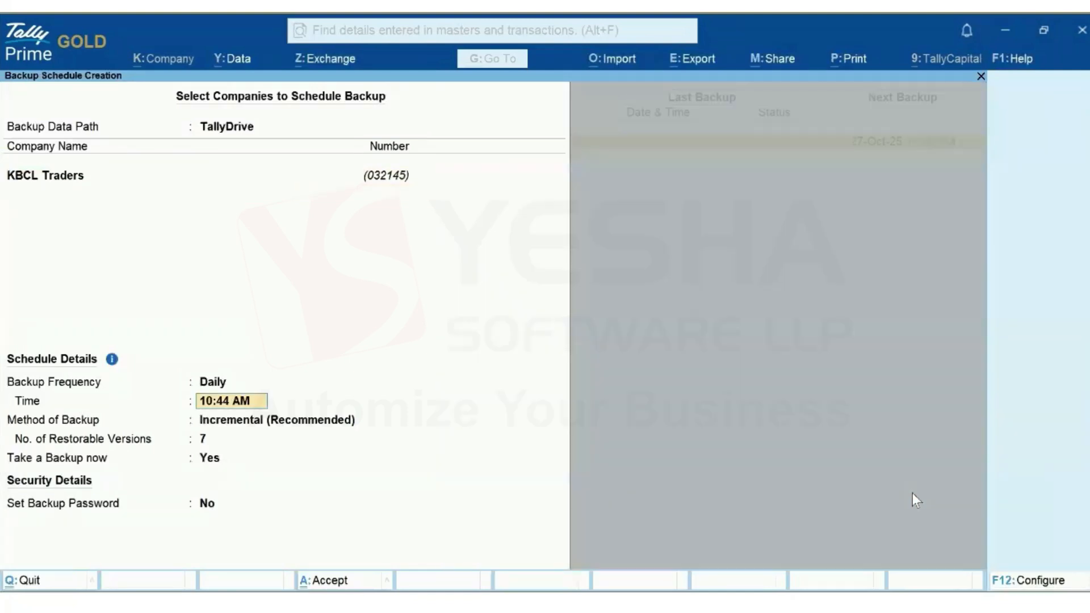
Set backup time 11:00 AM, Full method, 7 restorable versions, and Take a Backup now to No
text(11)
key(Return)
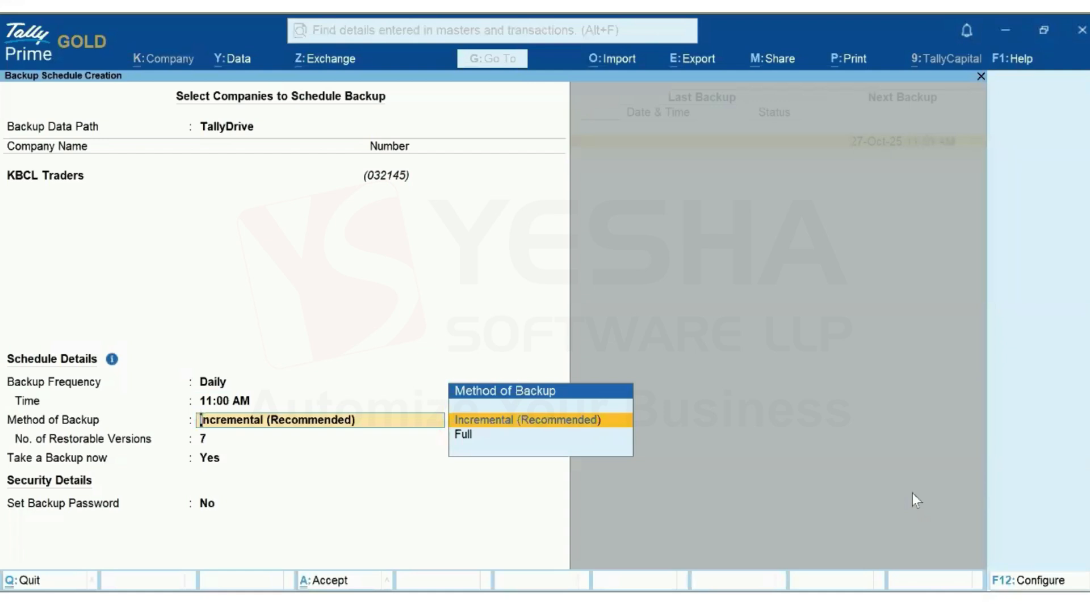
key(Down)
key(Return)
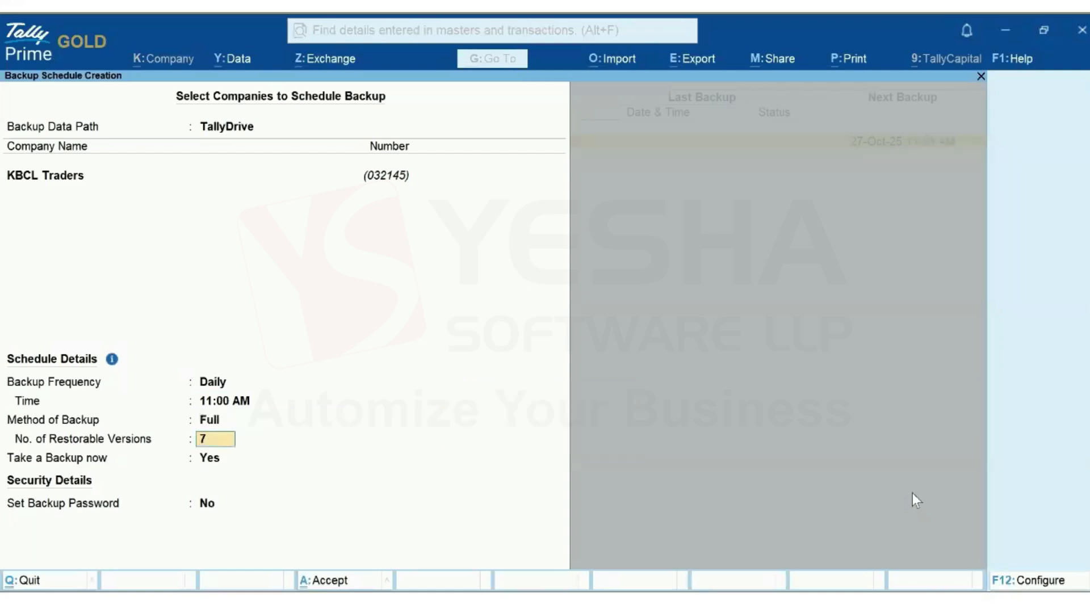
key(Return)
text(n)
key(Return)
Turn on a backup password, enter and confirm it, leave recovery e-mail None, and accept the schedule
text(ny)
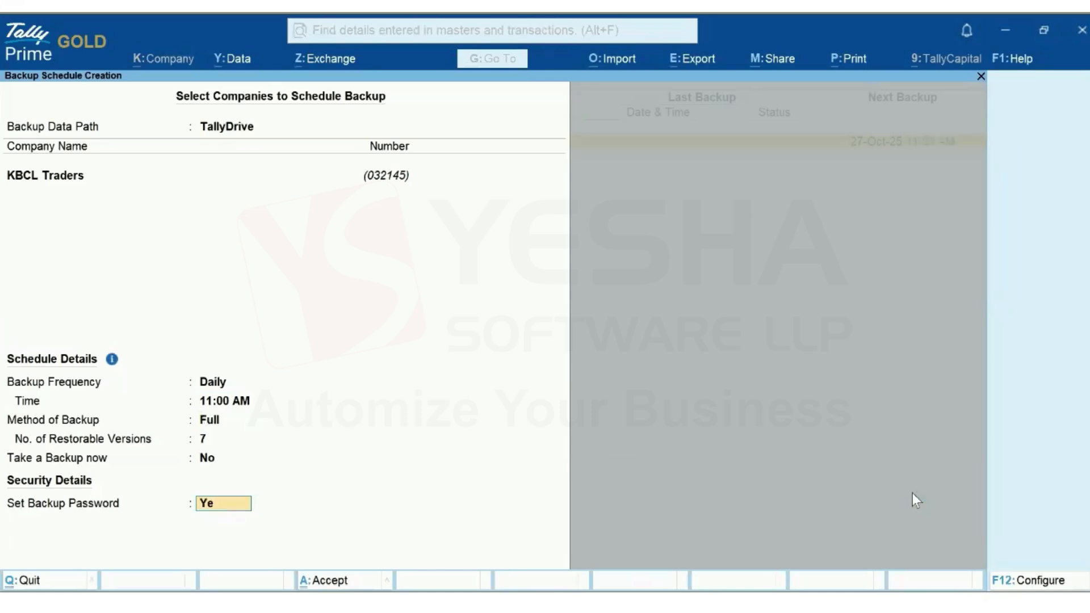
key(Return)
text(123)
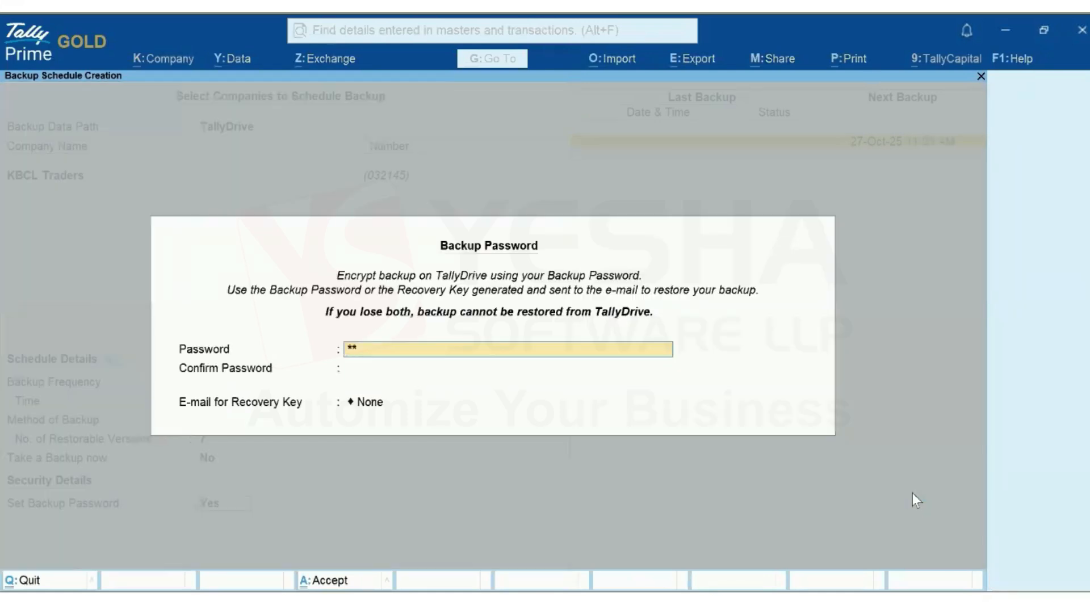
key(Return)
text(123)
key(Return)
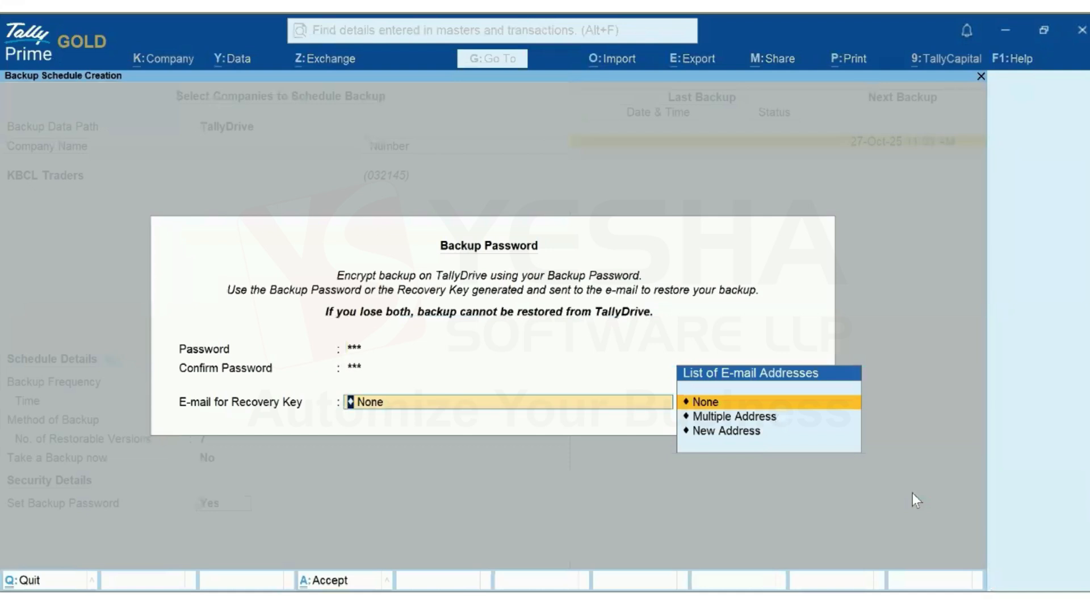
key(Return)
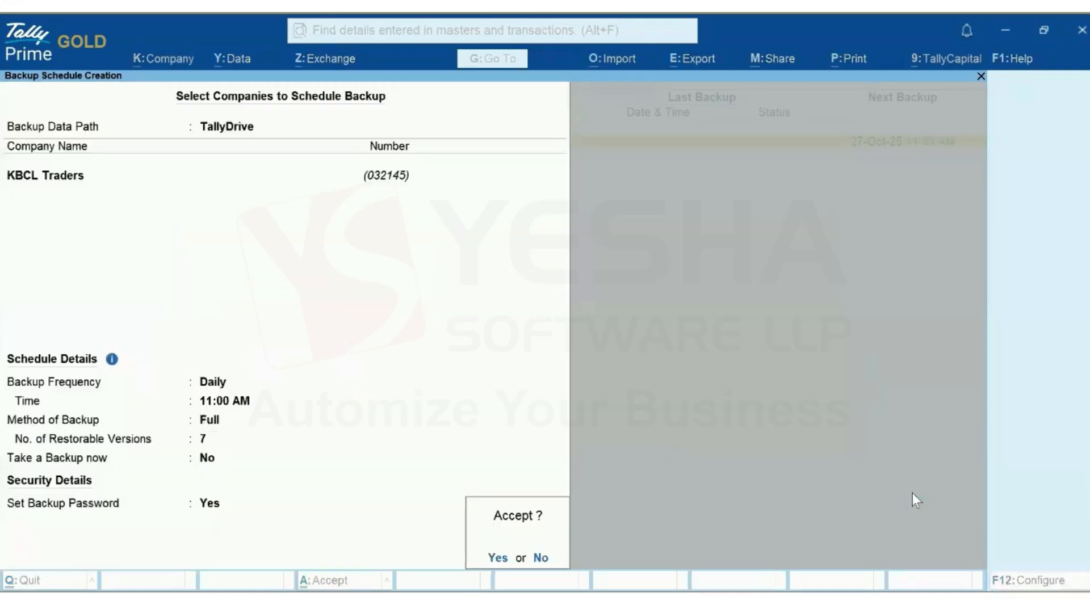
click(496, 559)
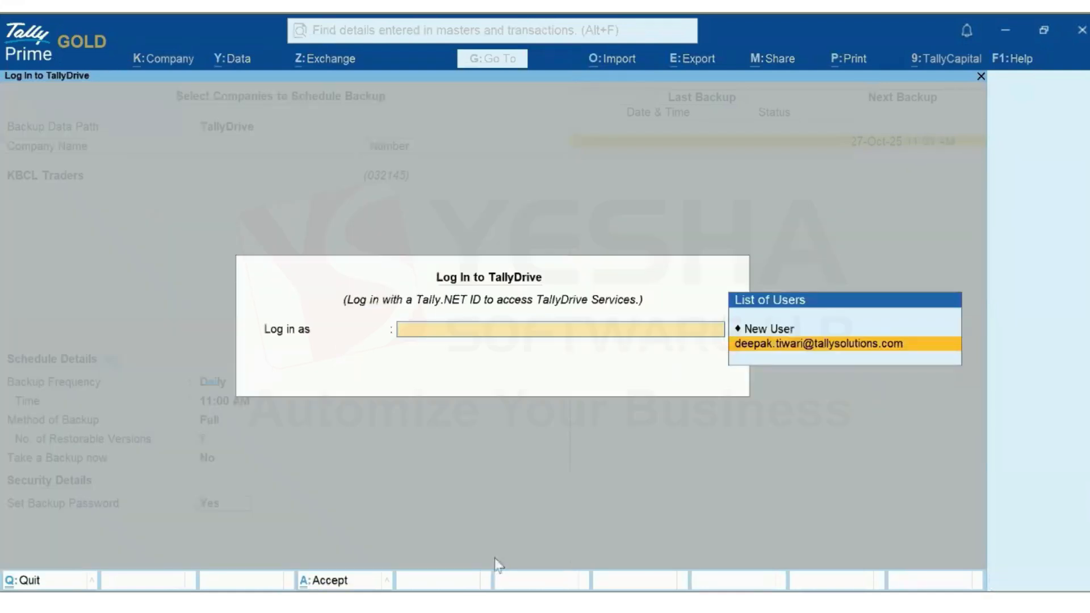
Log in to TallyDrive with the saved user, then open Data > Backup & Restore > Schedule Backup
click(797, 345)
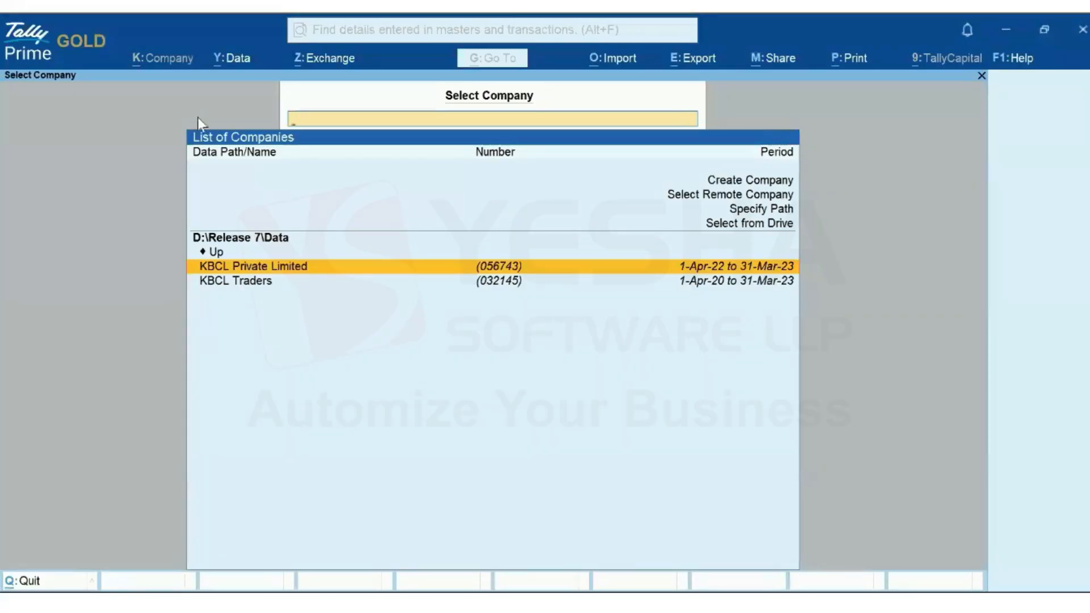
click(233, 58)
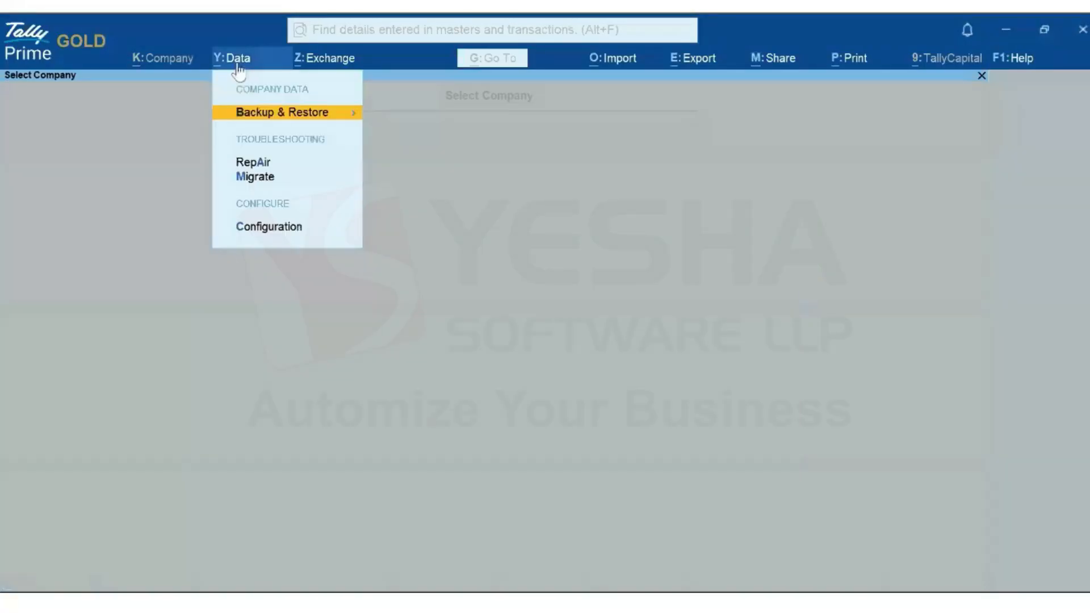
click(302, 117)
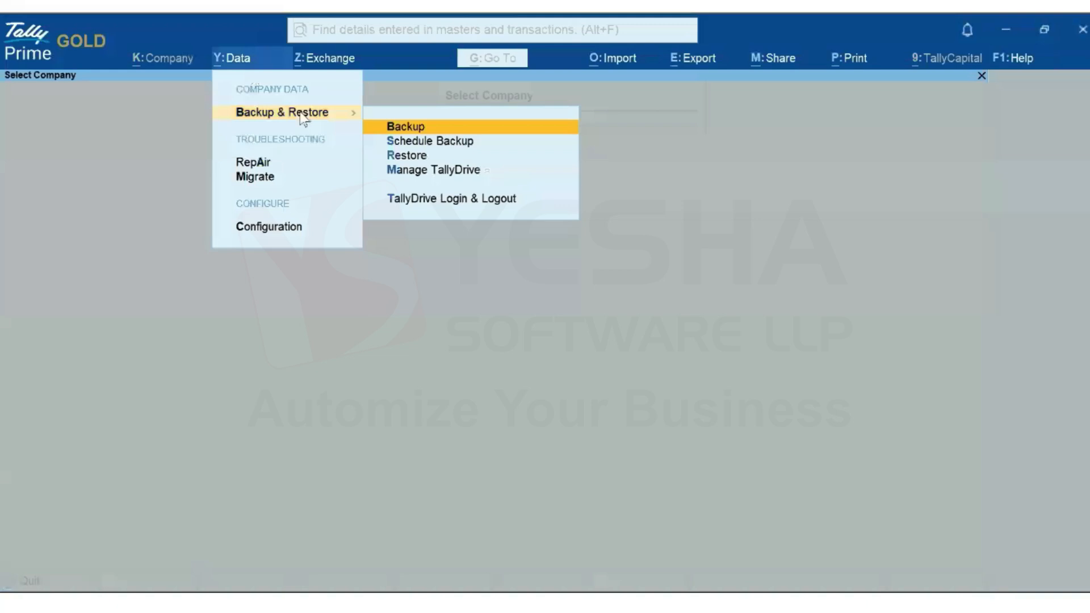
click(432, 143)
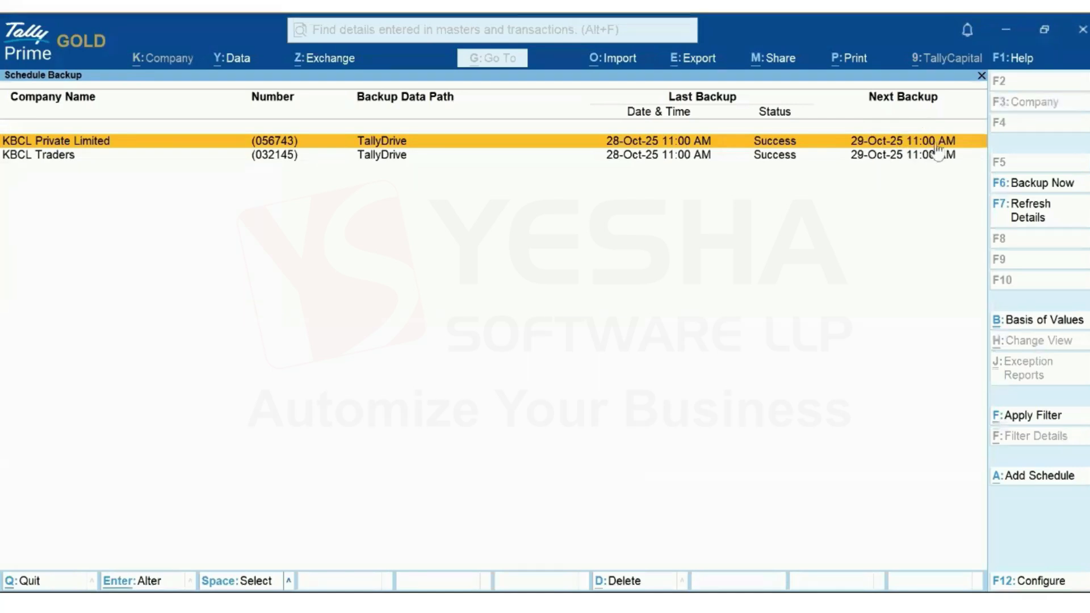
Review KBCL Private Limited's backup log entries for 27-Oct-25 and 28-Oct-25, then close it
key(Return)
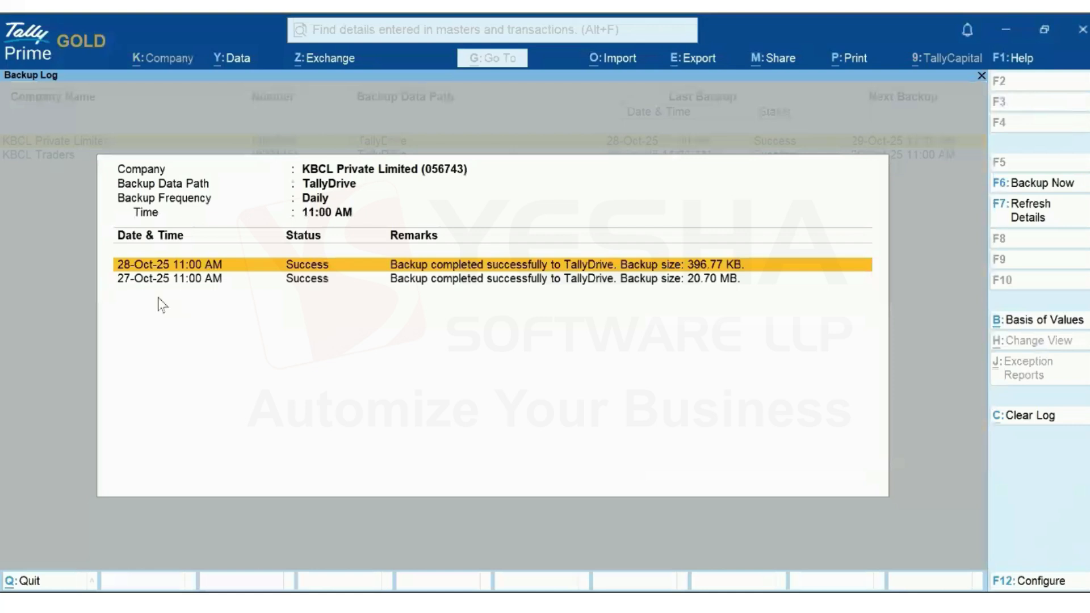
key(Down)
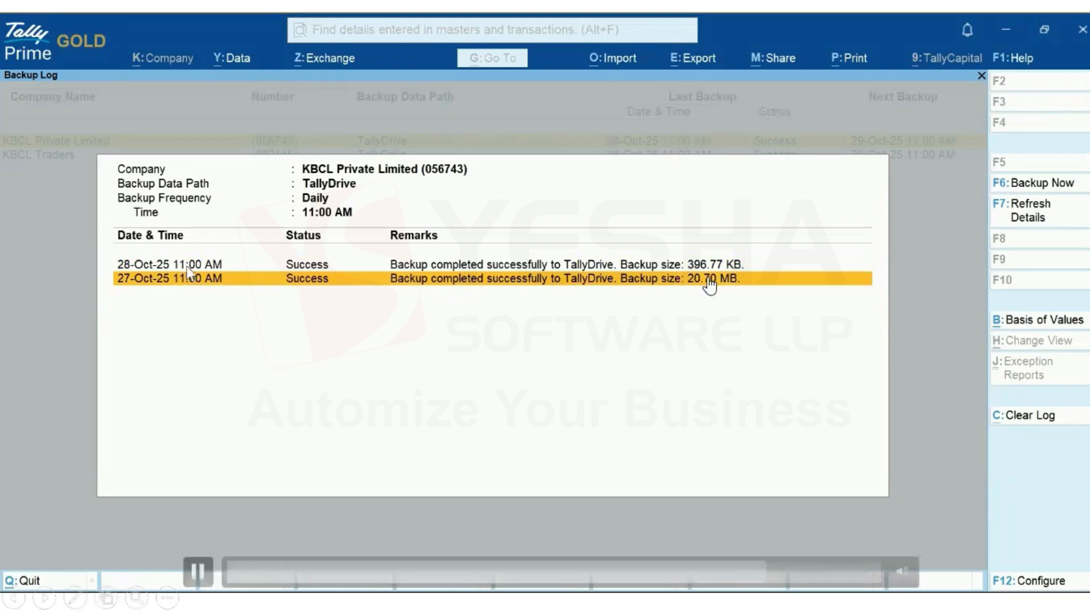
key(Up)
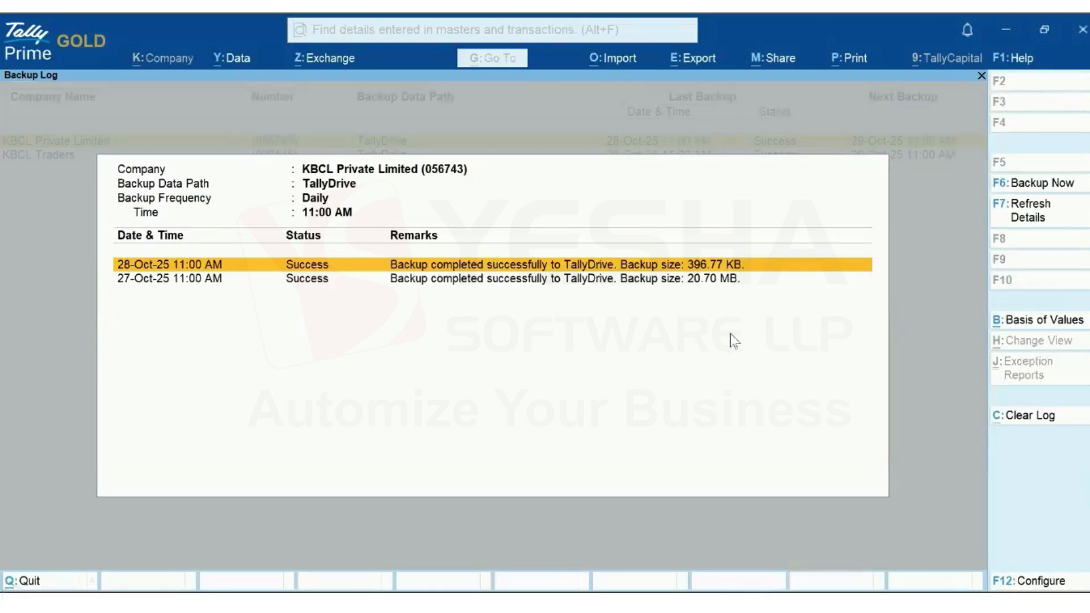
key(Escape)
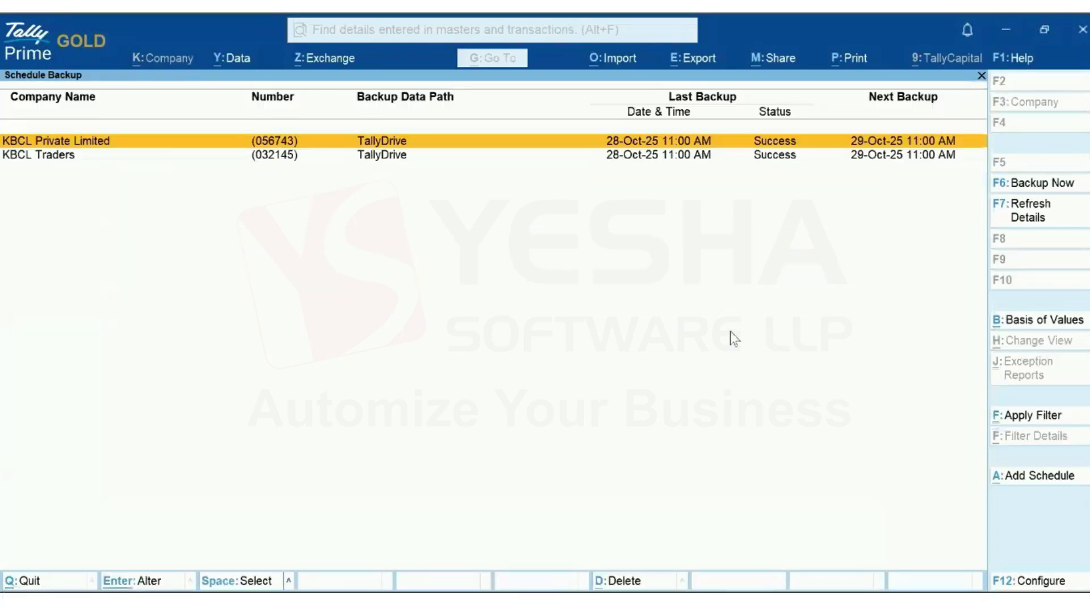
key(Down)
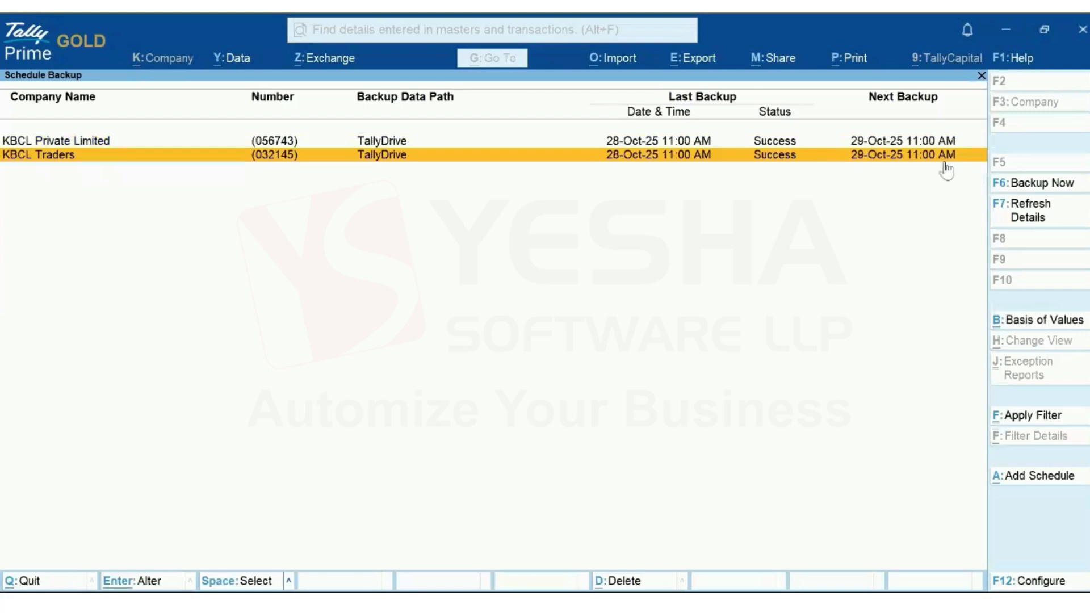
Open KBCL Traders' backup log, inspect its 27-Oct-25 and 28-Oct-25 entries, and close it
key(Return)
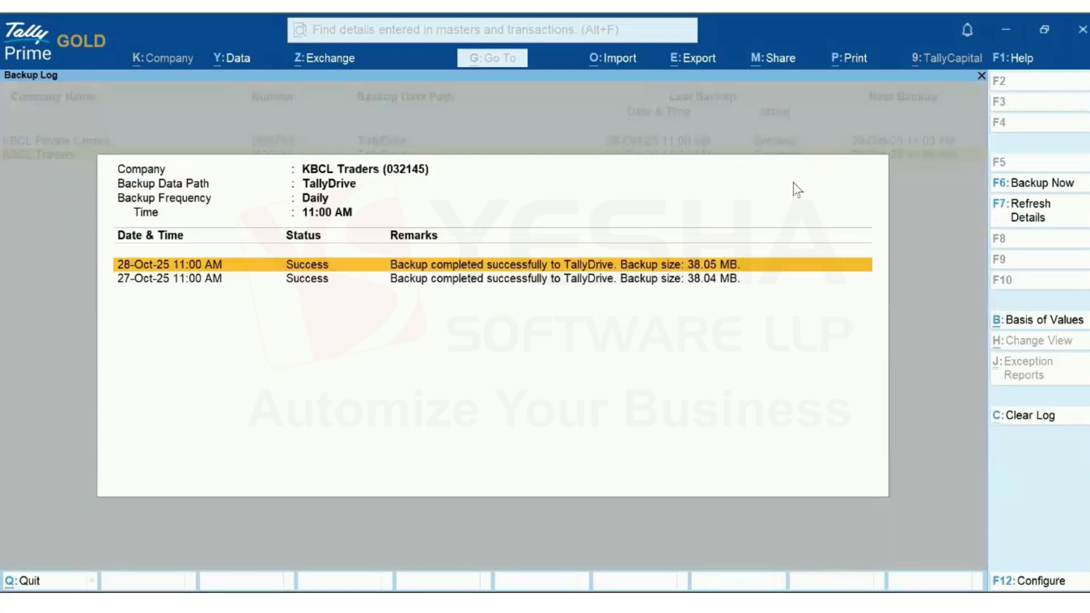
click(202, 284)
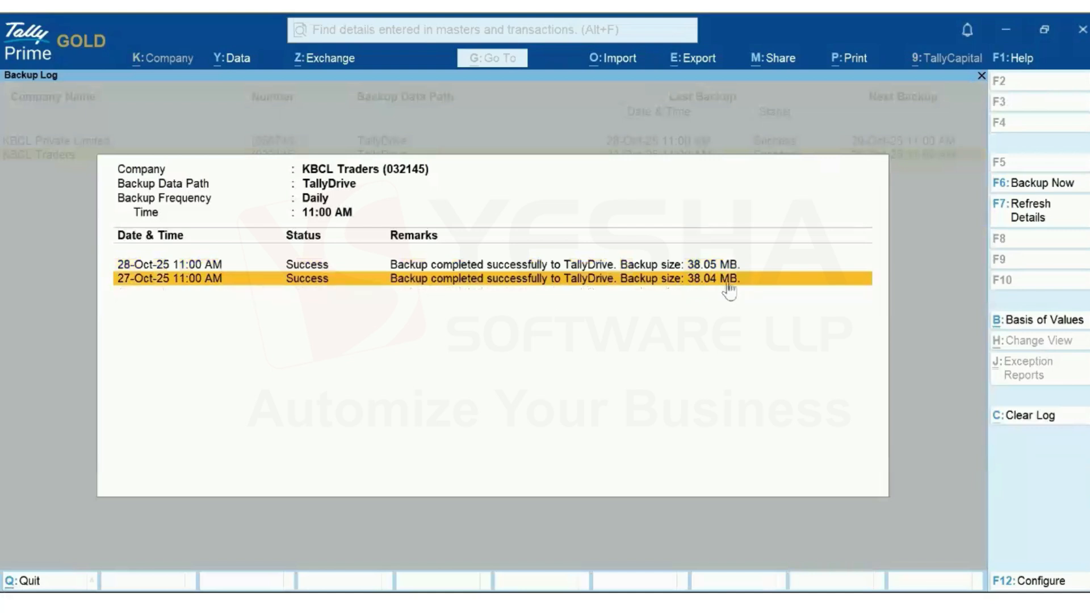
click(208, 265)
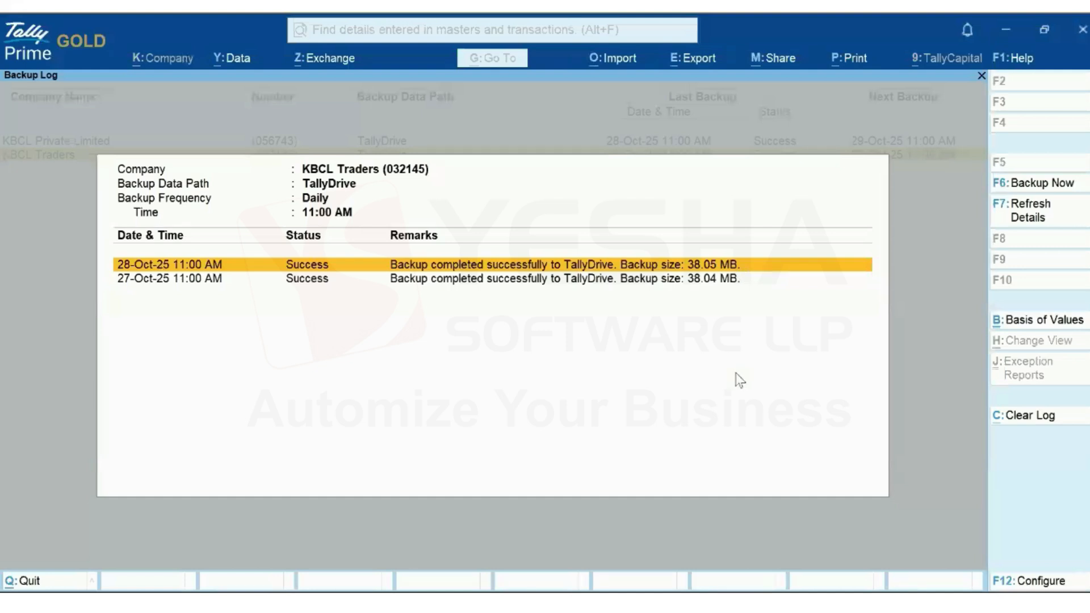
key(Escape)
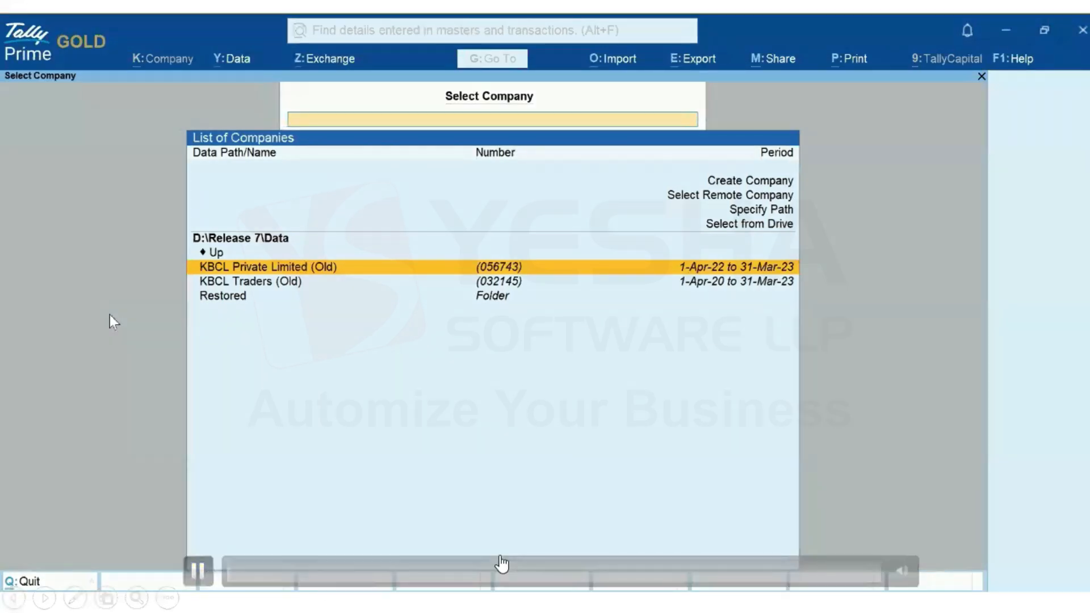
Restore into D:\Release 7\Data\Restored from TallyDrive, logging in with the saved account to list the KBCL backups
click(233, 62)
click(262, 114)
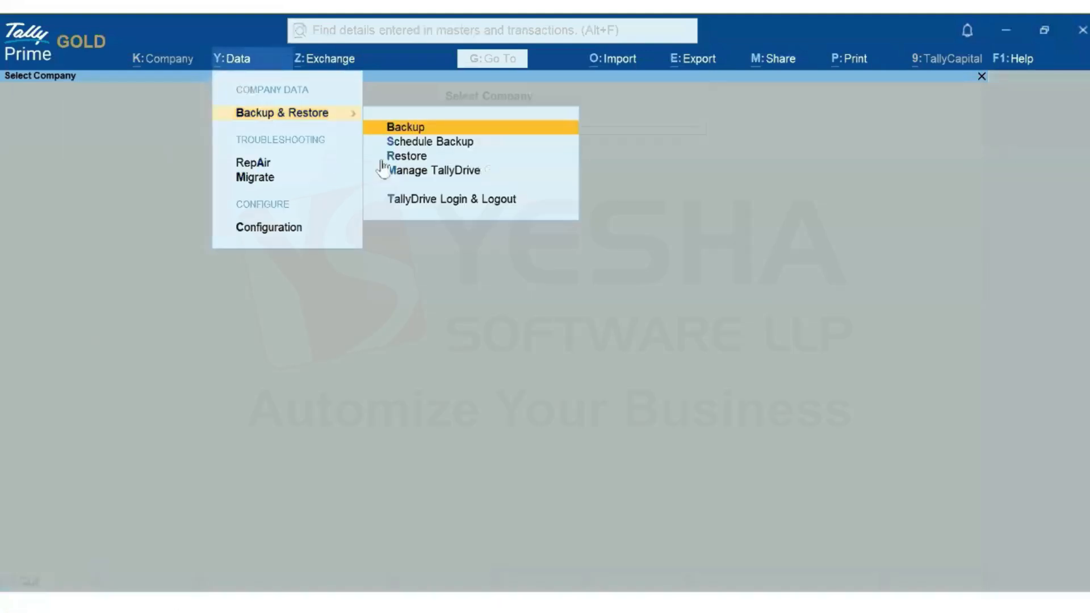
click(409, 161)
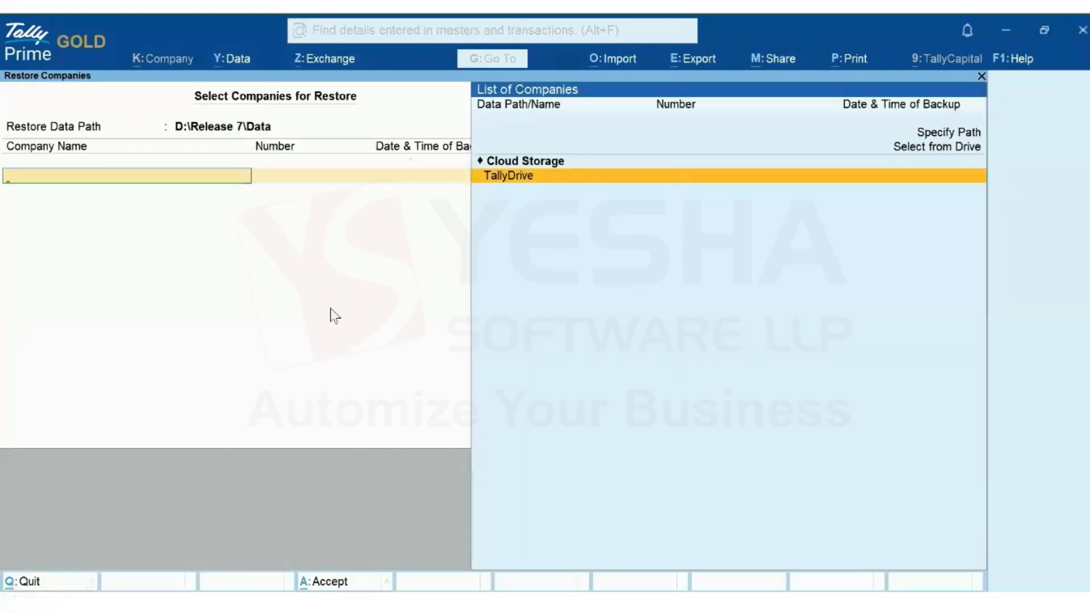
key(BackSpace)
key(Down)
key(Down)
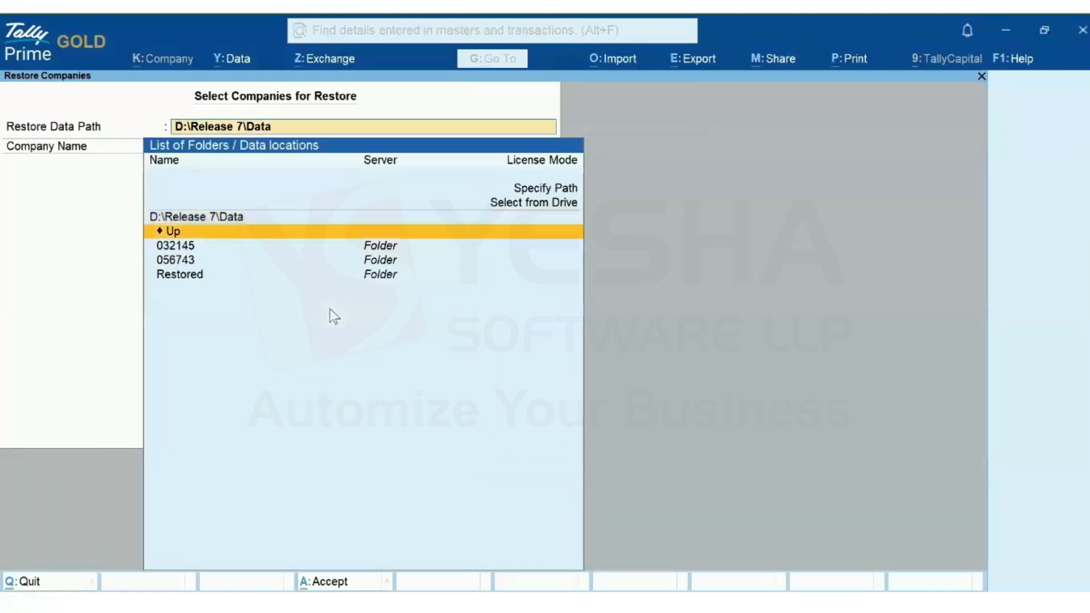
key(Down)
key(Down)
key(Return)
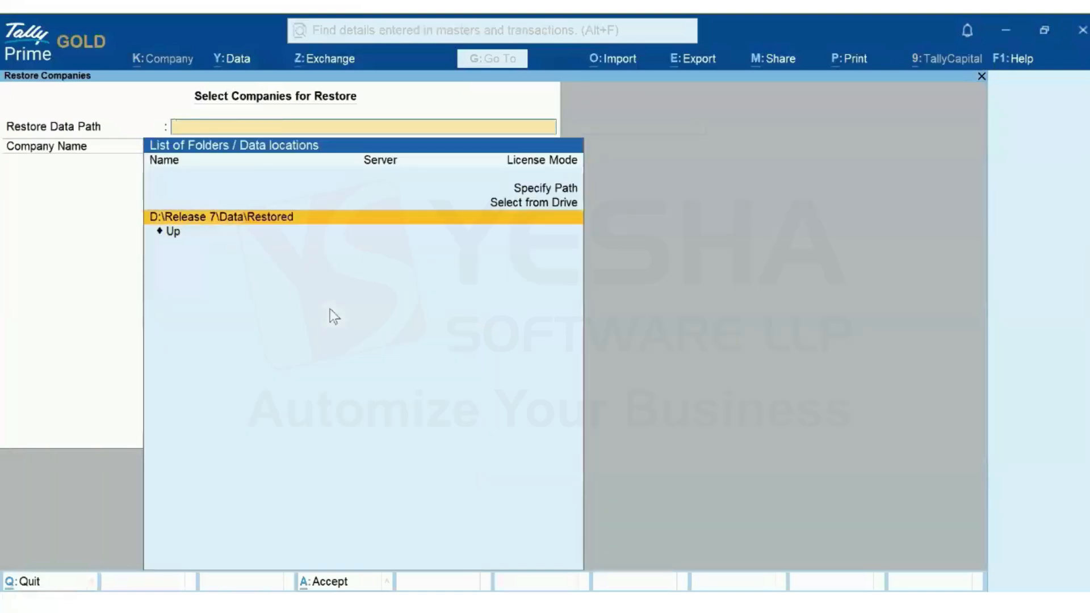
key(Return)
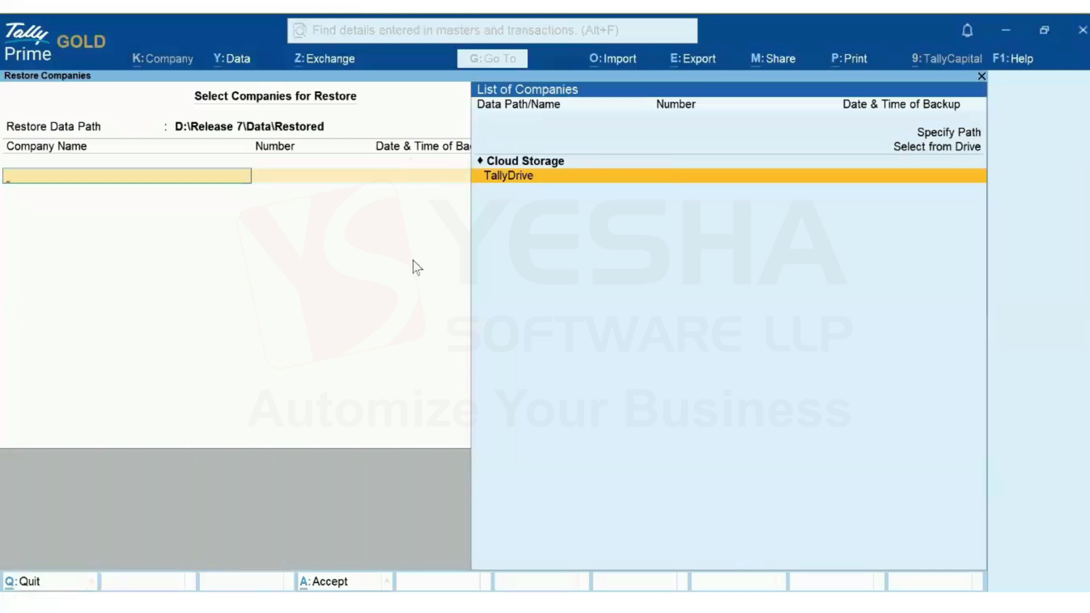
click(517, 177)
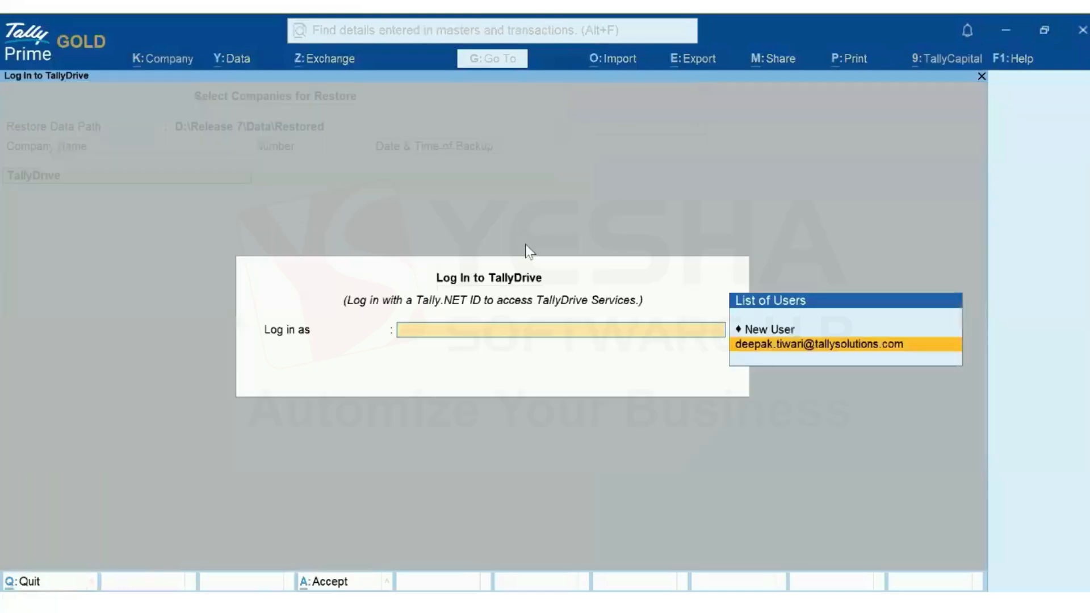
click(846, 347)
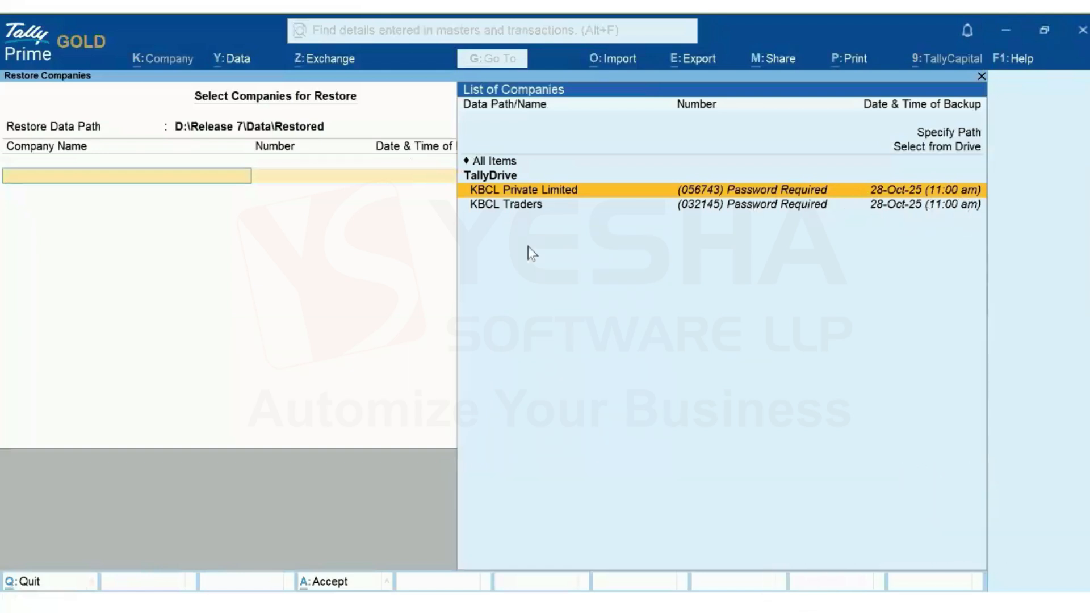
Select KBCL Private Limited and KBCL Traders, each with its 28-Oct-25 backup version
click(558, 199)
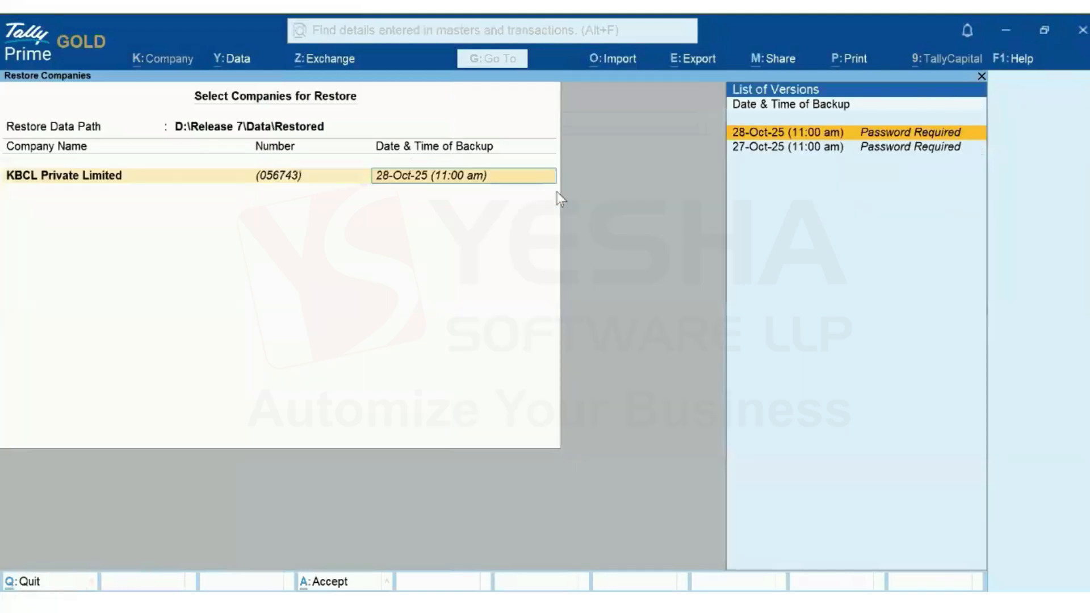
click(767, 134)
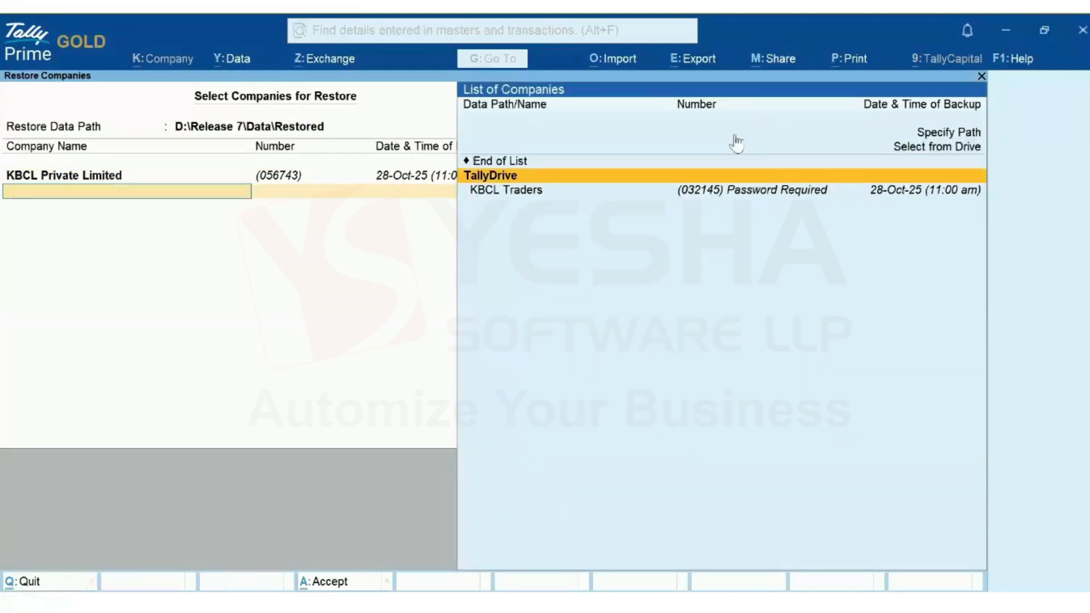
click(519, 193)
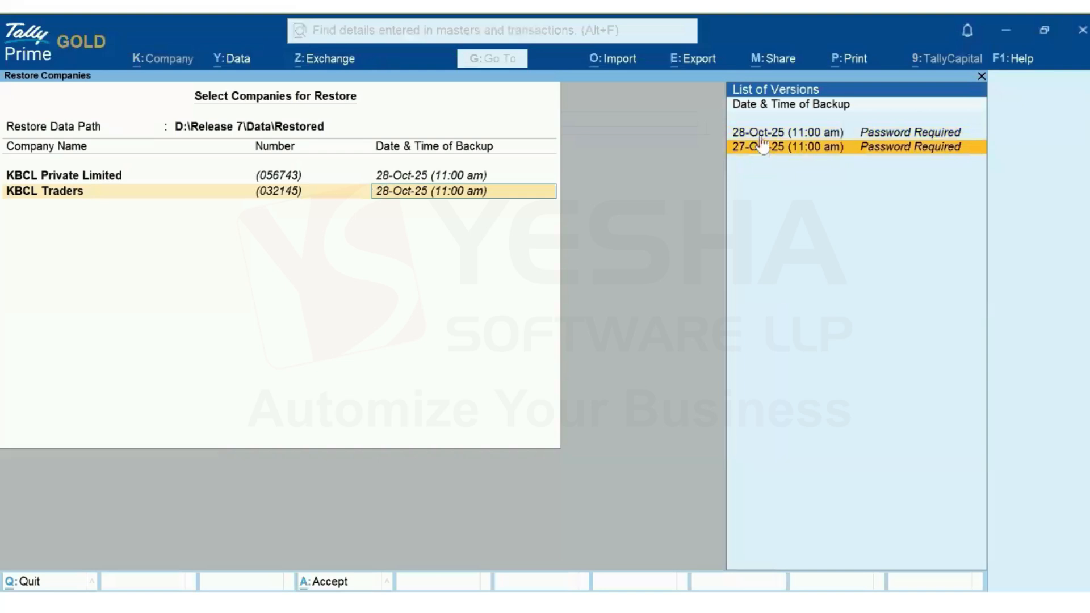
key(Return)
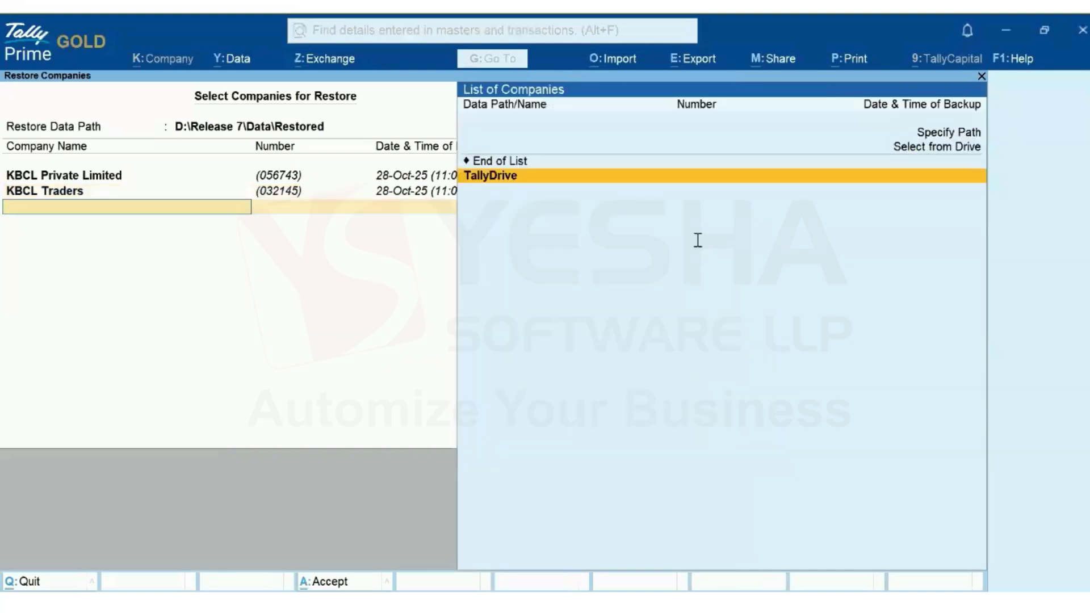
End the company list, confirm the restore and enter the backup password to restore both companies
key(Up)
key(Return)
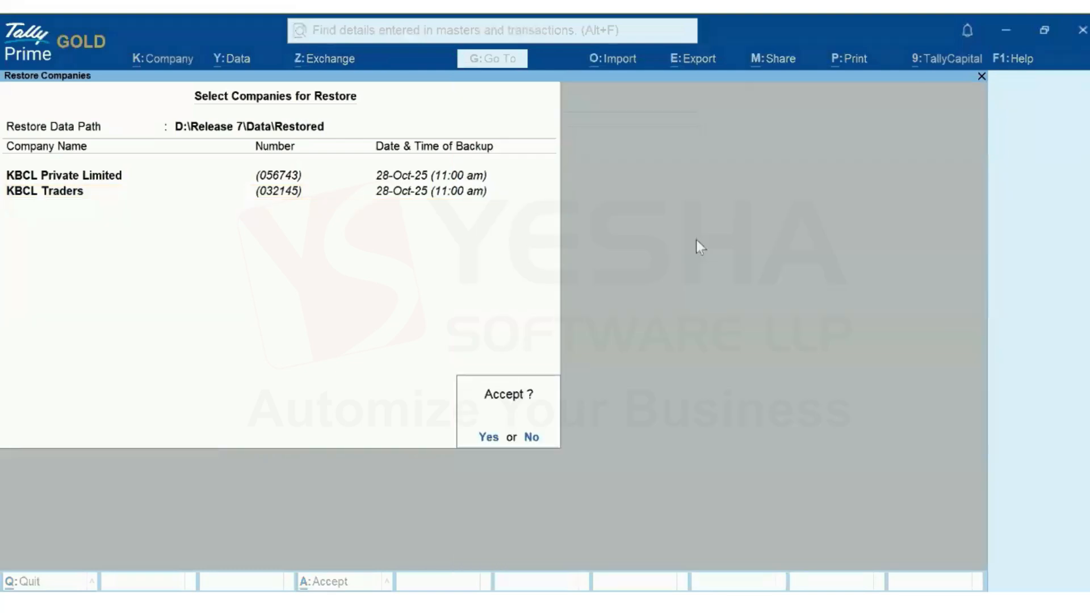
click(491, 437)
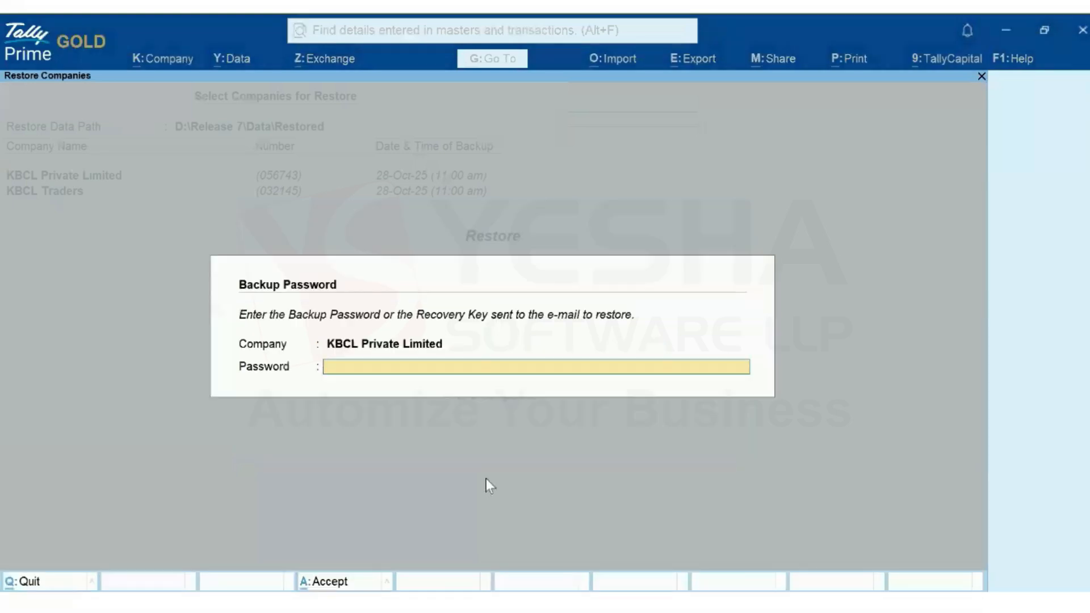
text(**)
key(Return)
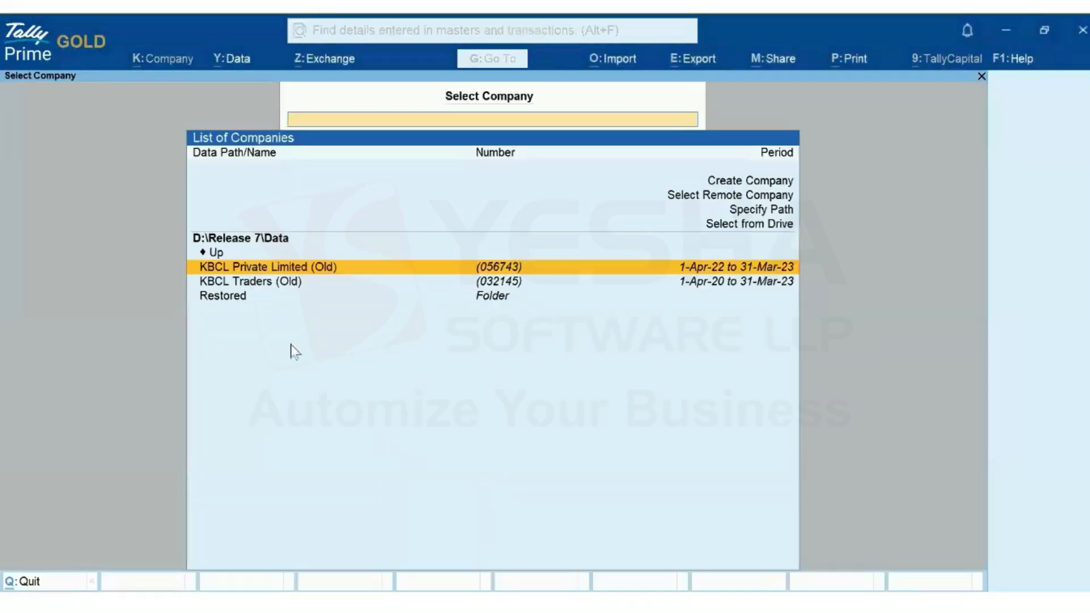
Load KBCL Private Limited (Old) and view its Statistics report showing 7,260 vouchers
click(312, 273)
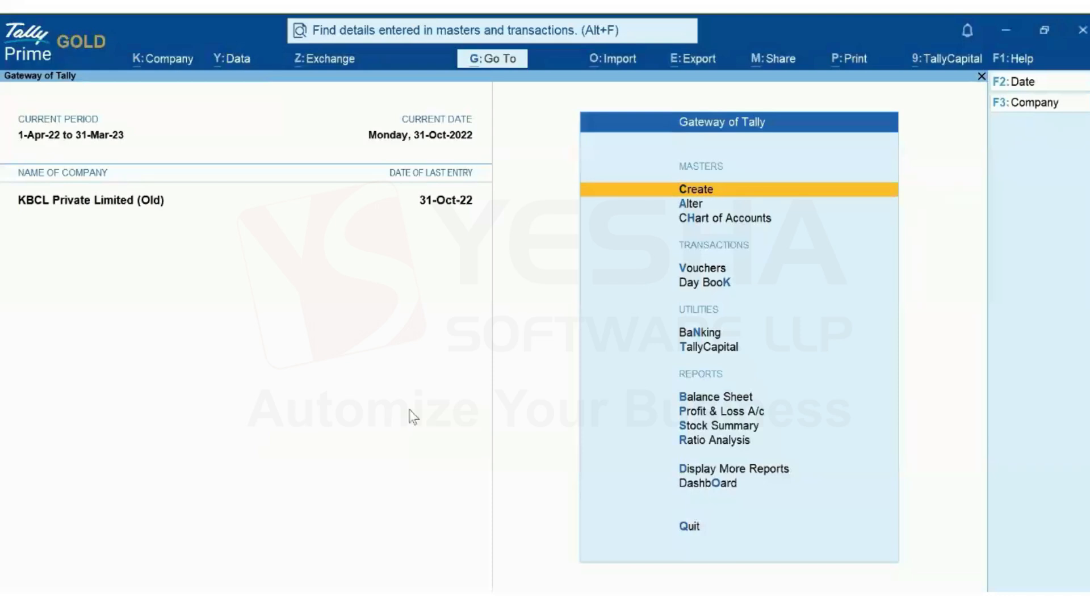
key(d)
key(s)
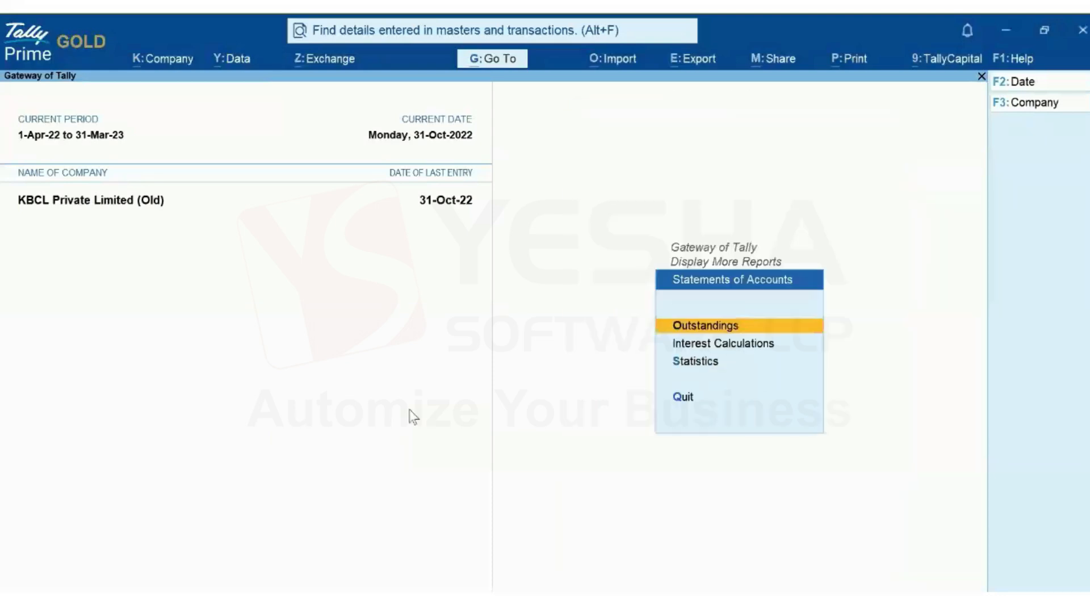
key(Down)
key(Down)
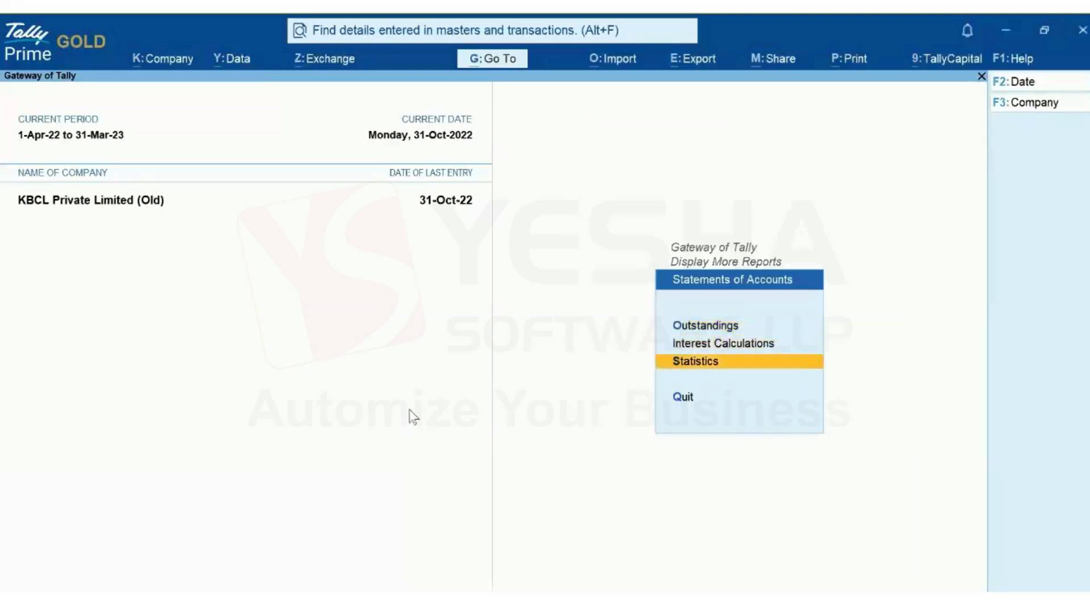
key(Return)
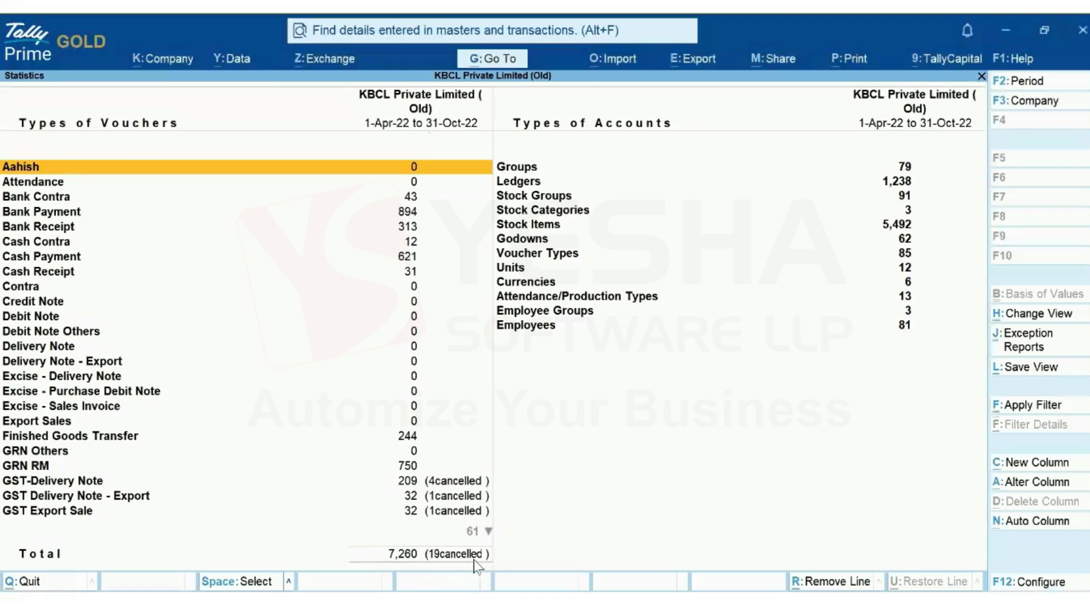
key(Escape)
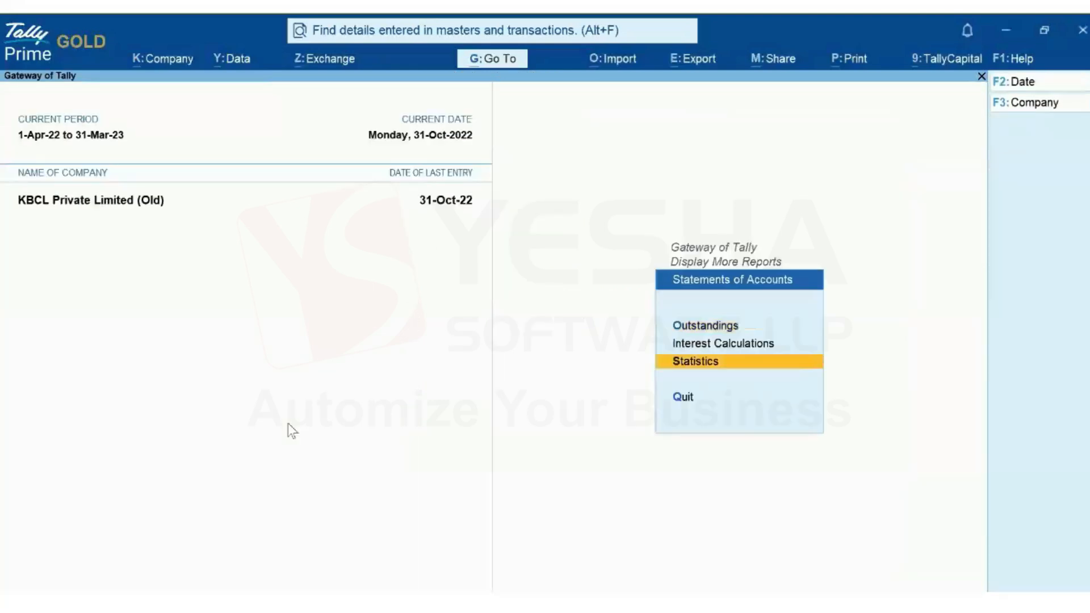
Load the restored KBCL Private Limited from the Restored folder and check its Statistics: 7,260 vouchers
key(Escape)
key(Escape)
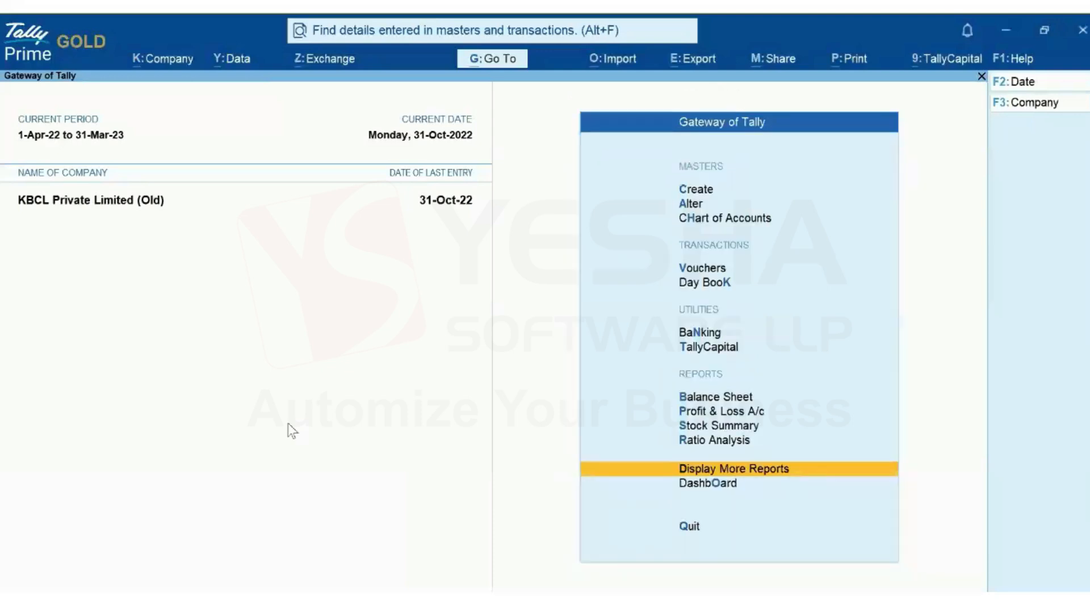
key(alt+k)
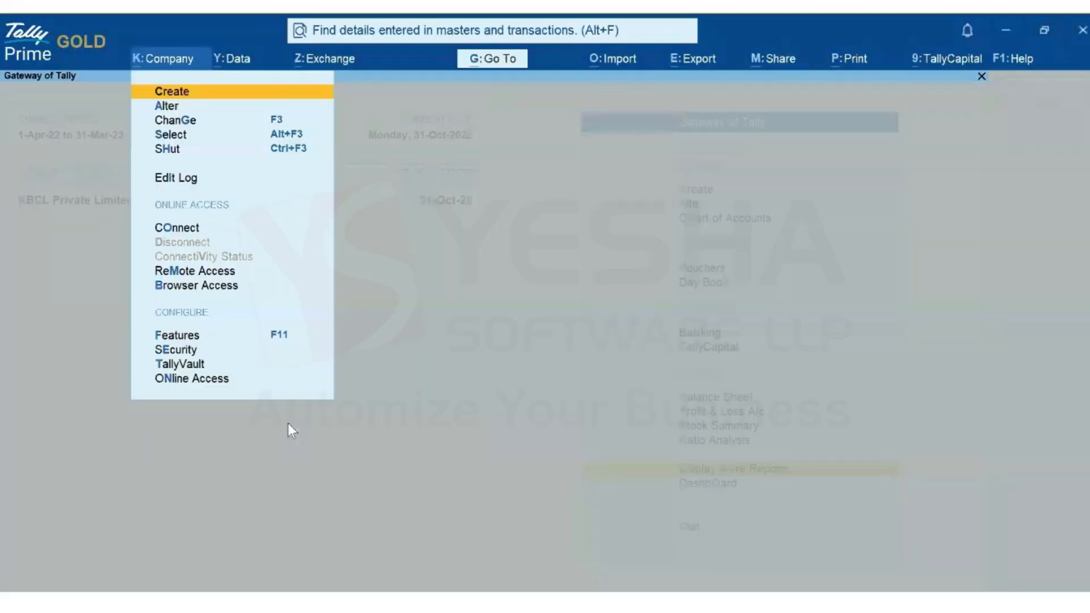
key(Down)
key(Down)
key(Return)
key(Down)
key(Down)
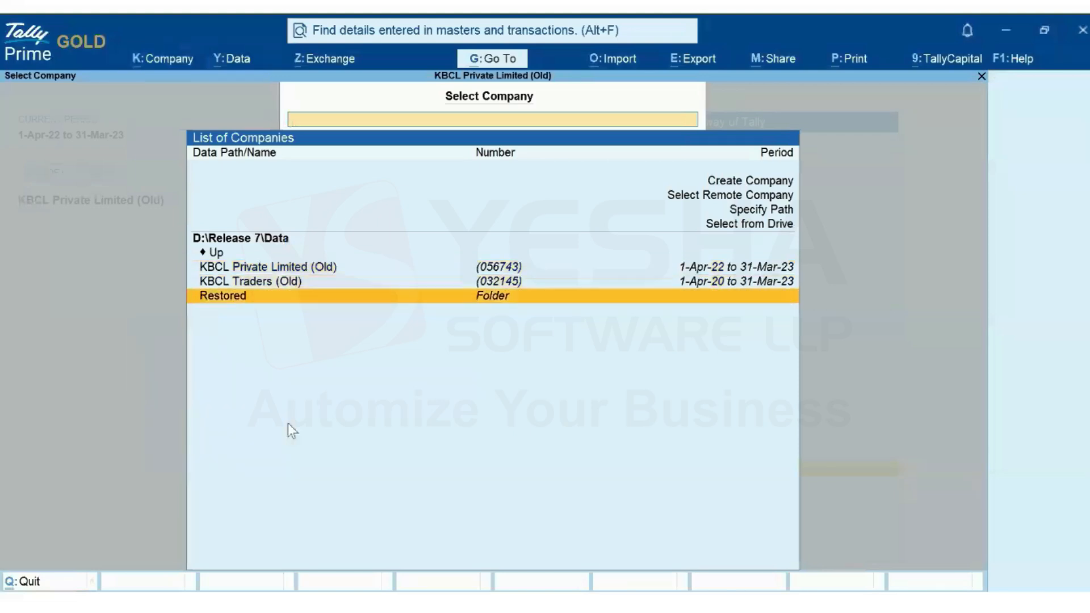
key(Return)
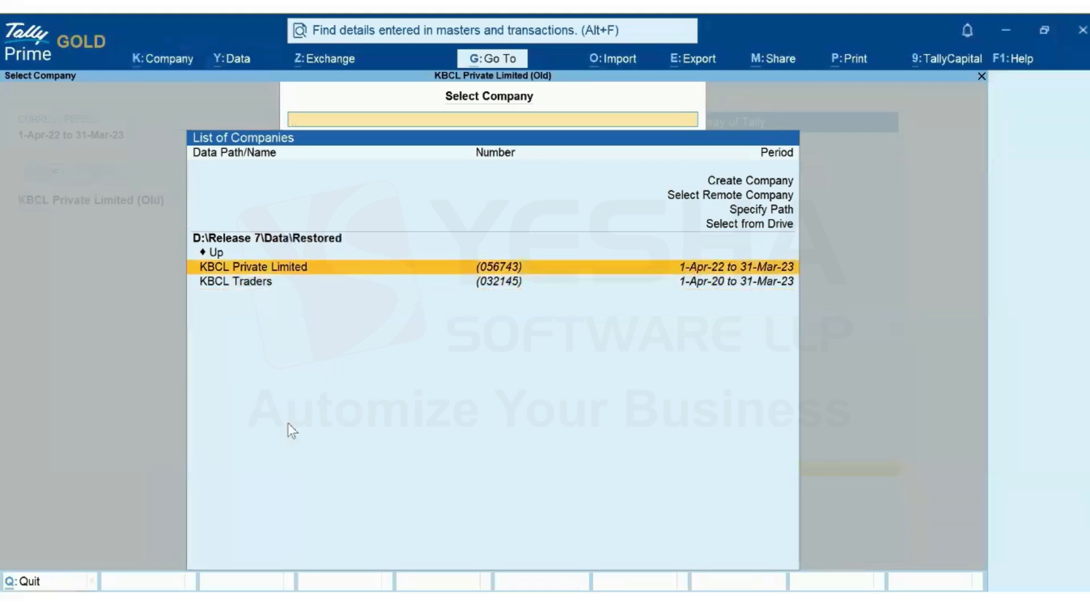
click(285, 271)
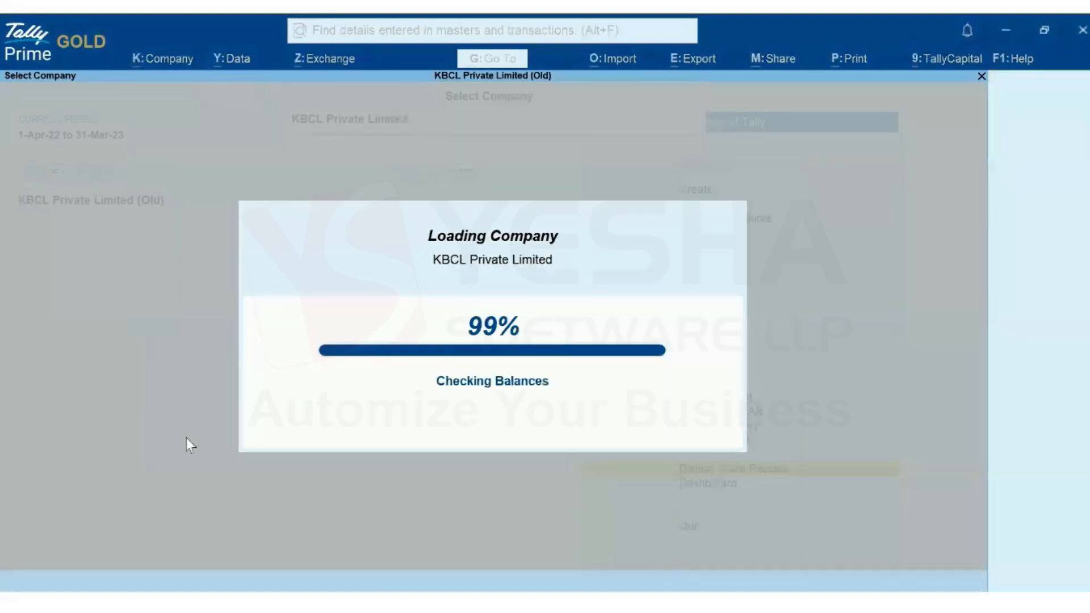
key(Return)
key(s)
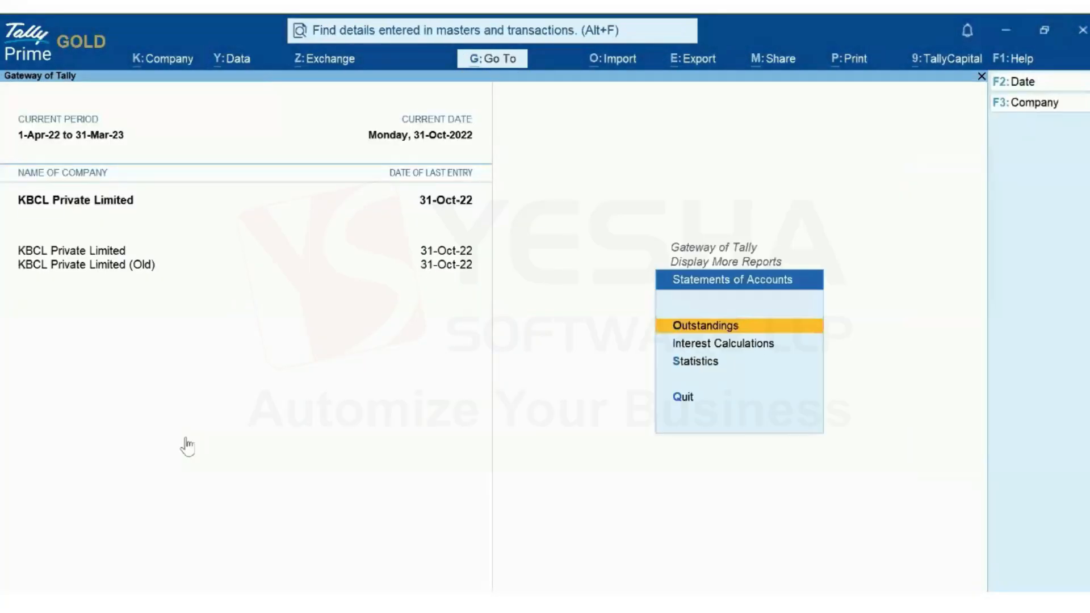
key(s)
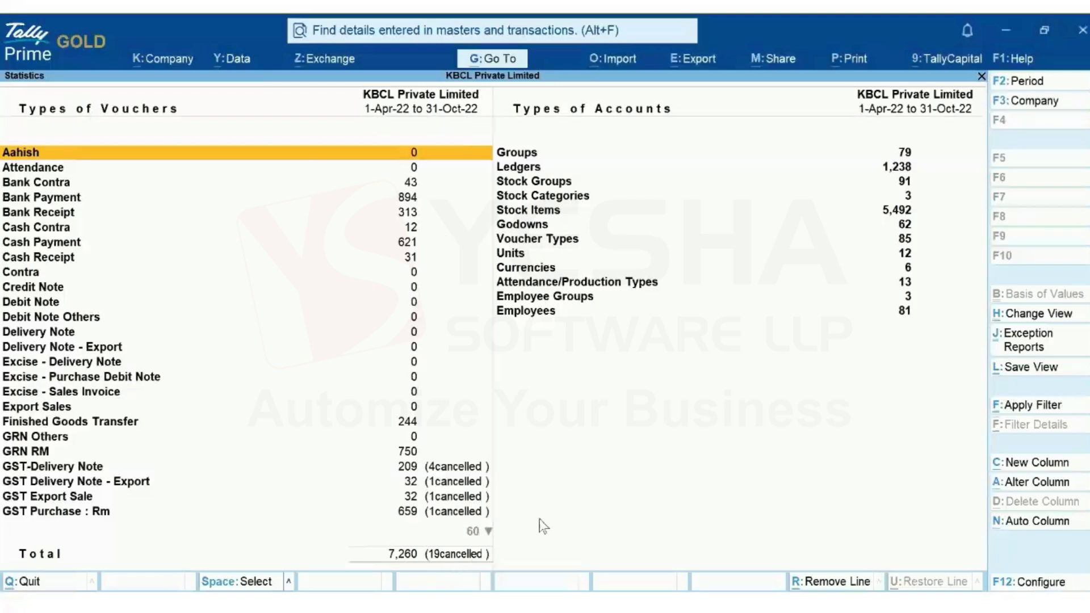
key(Escape)
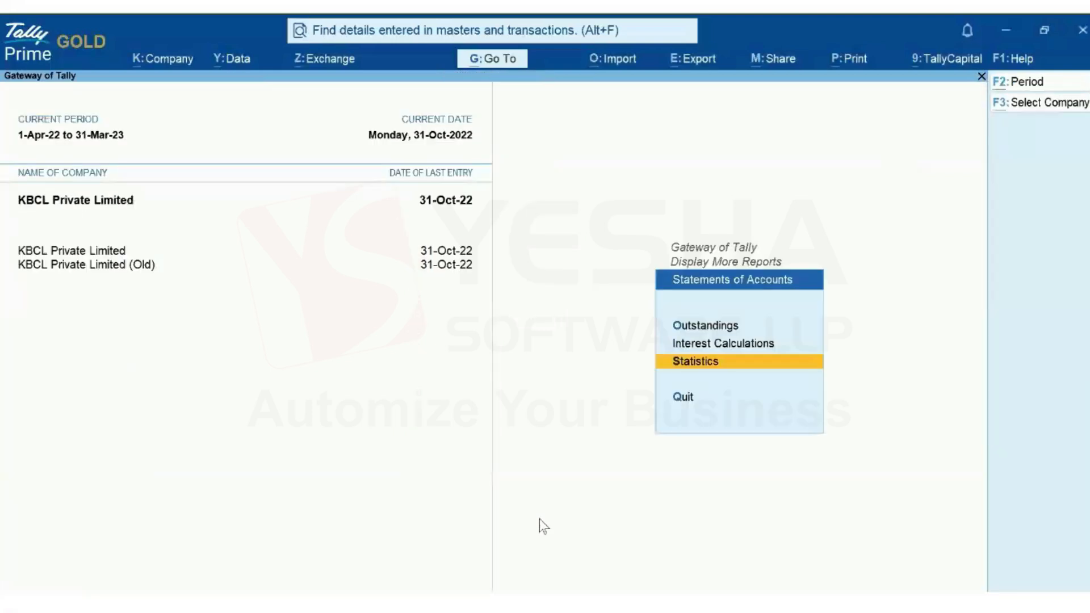
Shut KBCL Private Limited, keeping only KBCL Private Limited (Old) open
key(alt+k)
key(Down)
key(Down)
key(Down)
key(Down)
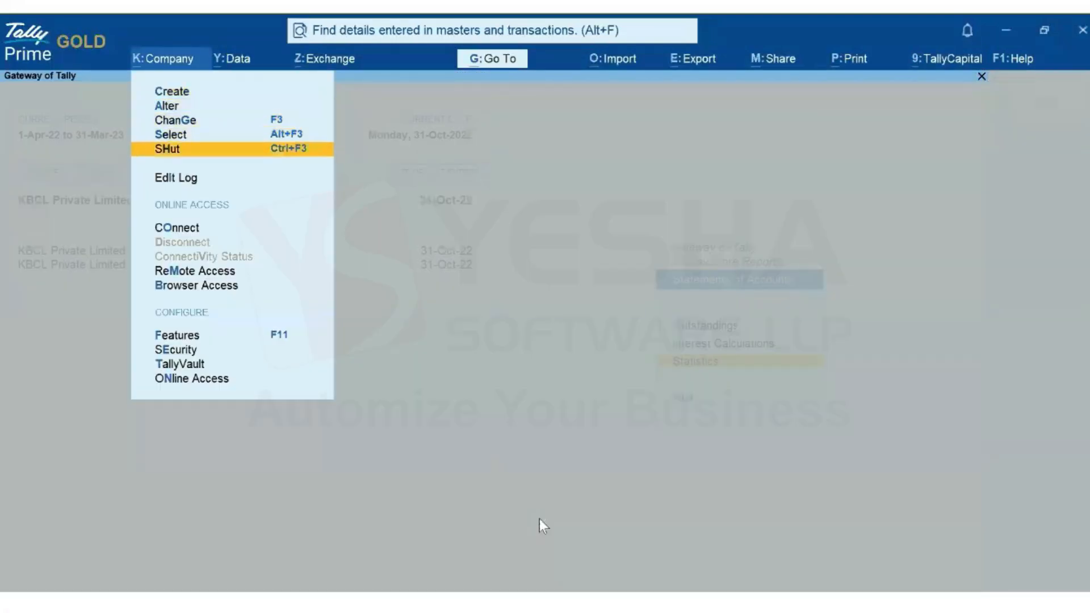
key(Return)
key(Return)
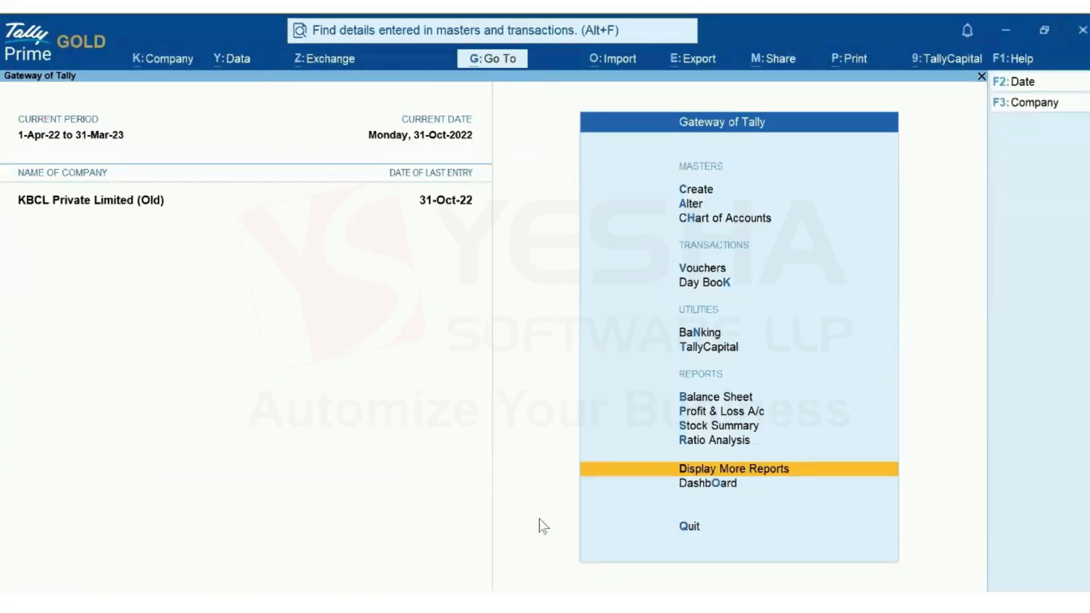
key(alt+k)
key(alt+F3)
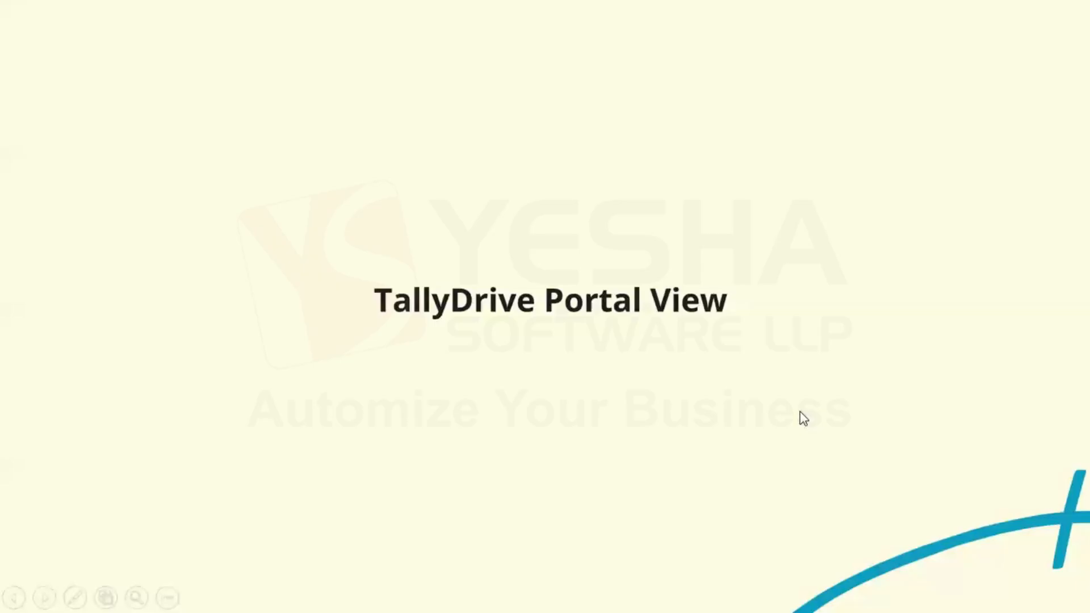
Start the portal walkthrough, log in to the Tally.NET account and open the customer account
click(799, 410)
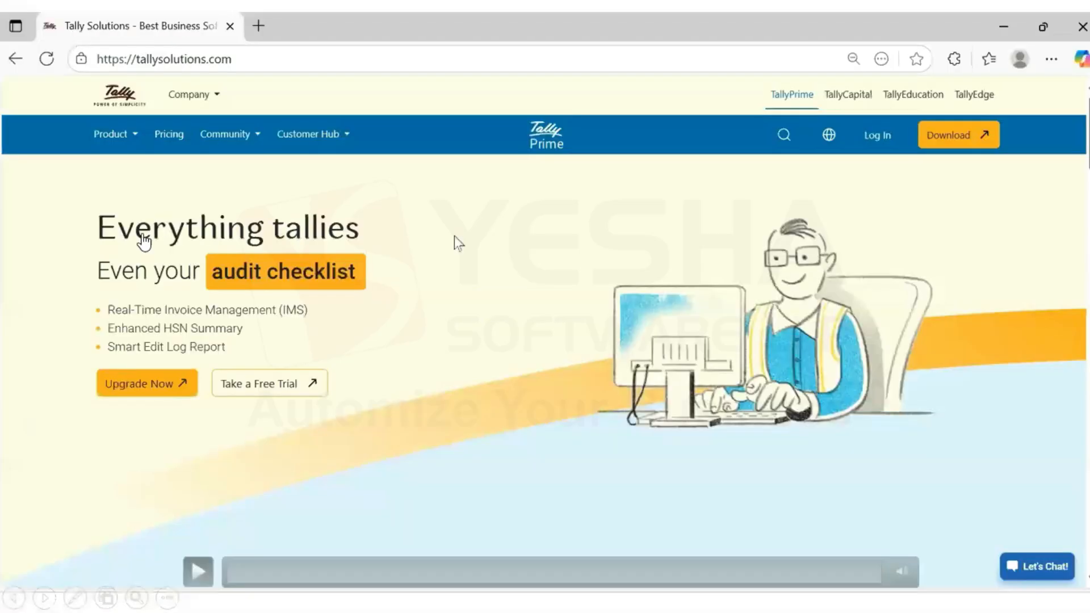
click(192, 579)
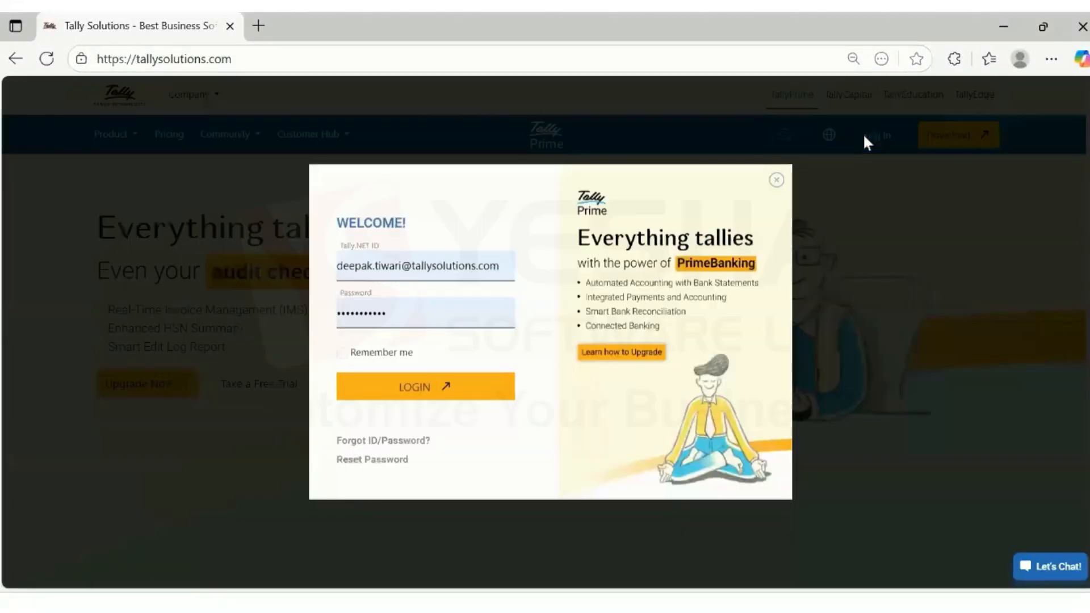
click(435, 392)
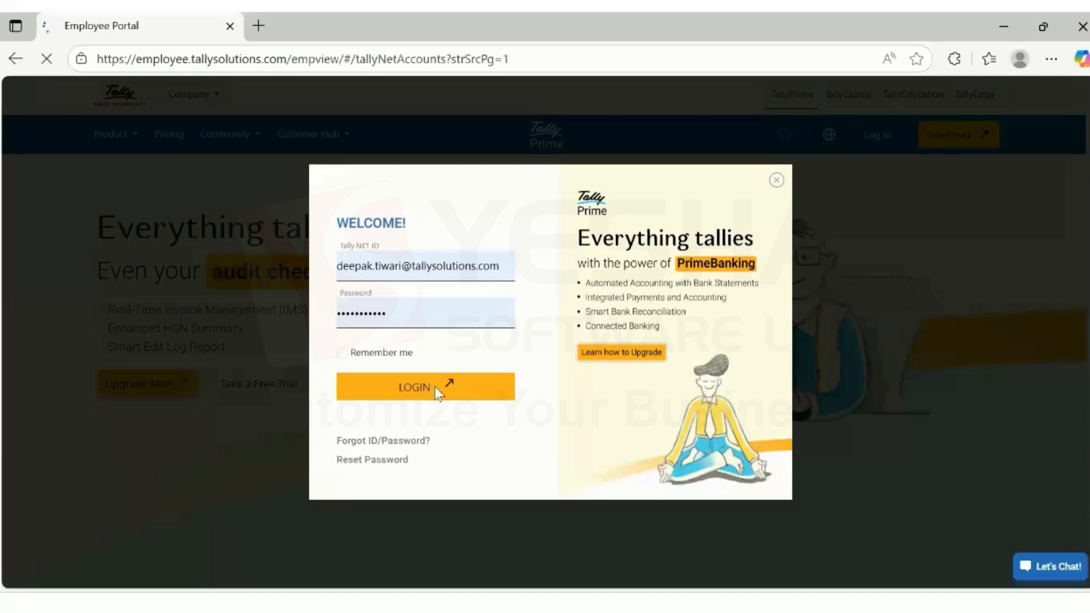
scroll(27, 449, down, 5)
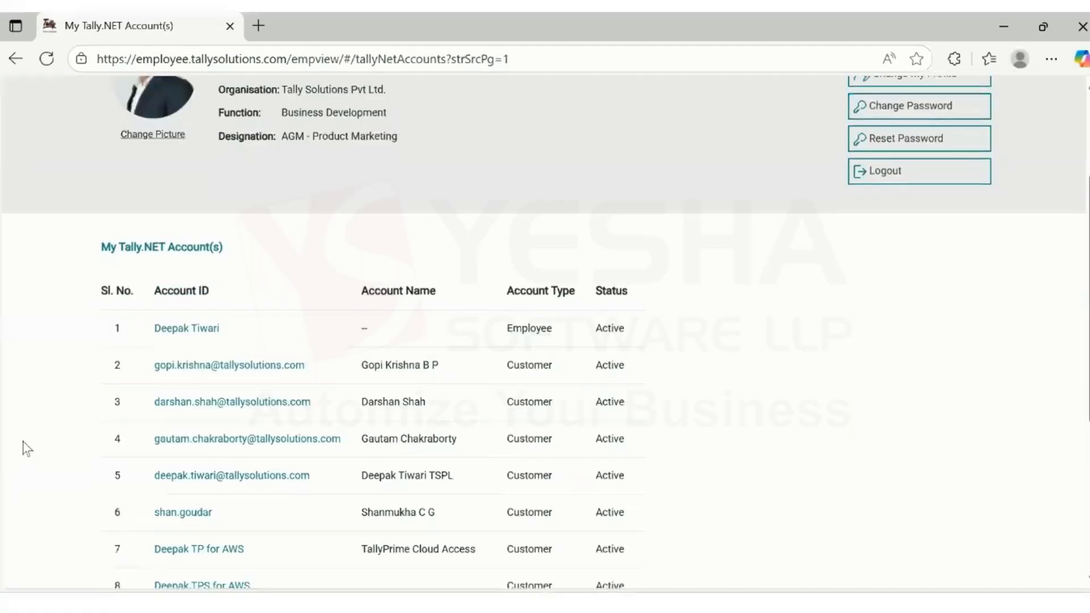
click(178, 458)
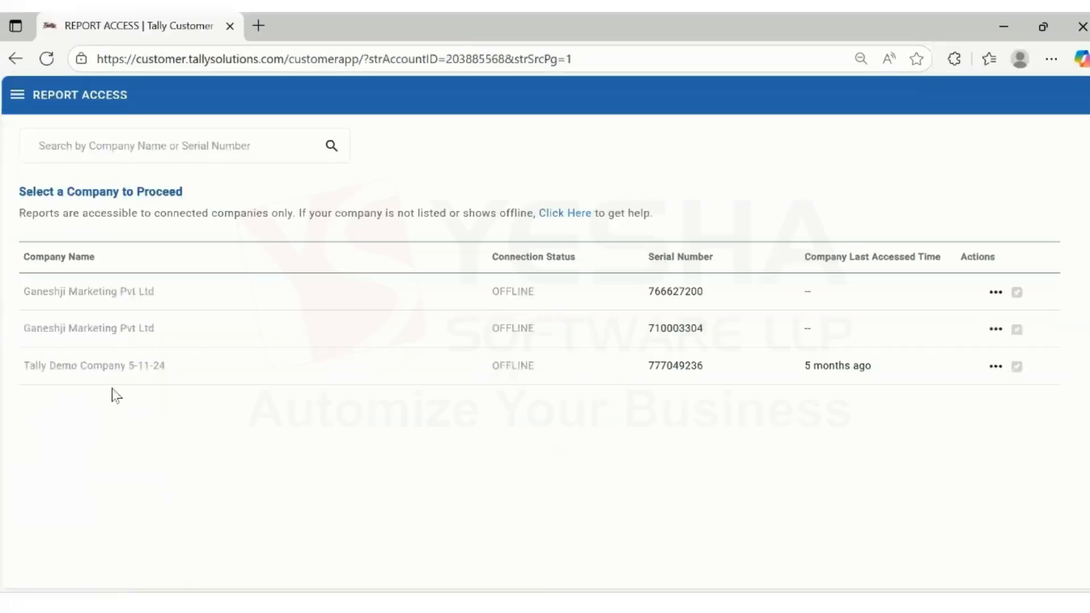
Go to Control Centre > TallyDrive Management > TallyDrive Storage for the licence with 2.90 GB free
click(13, 105)
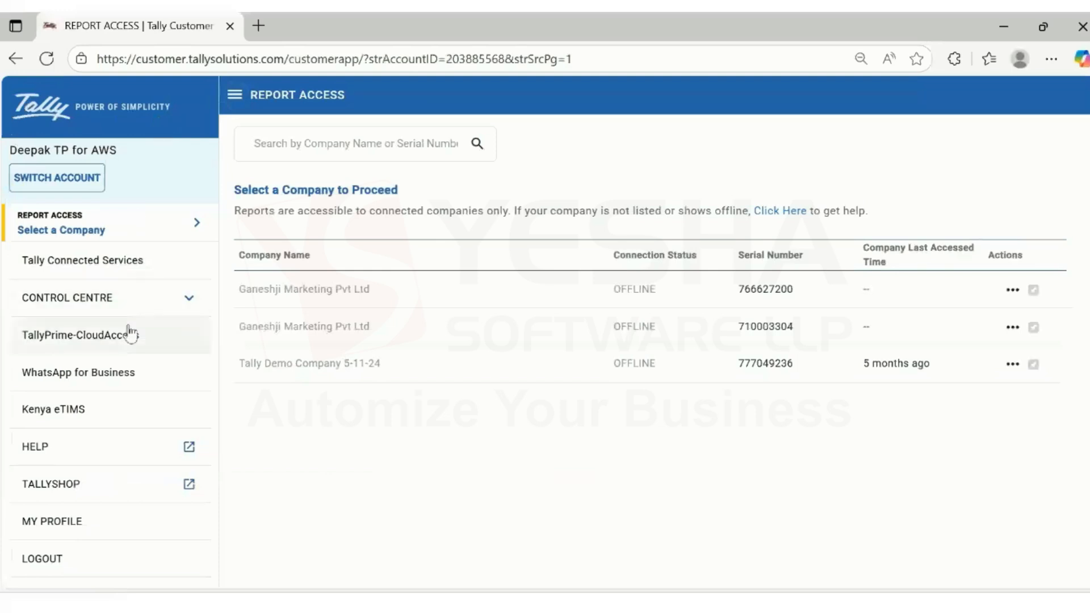
click(130, 312)
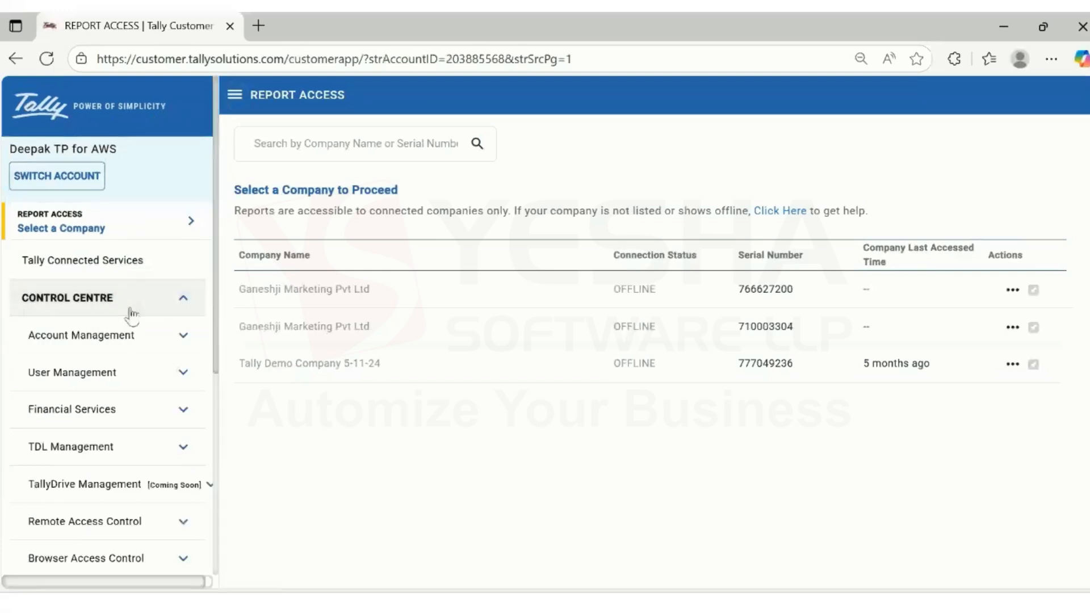
scroll(129, 312, down, 3)
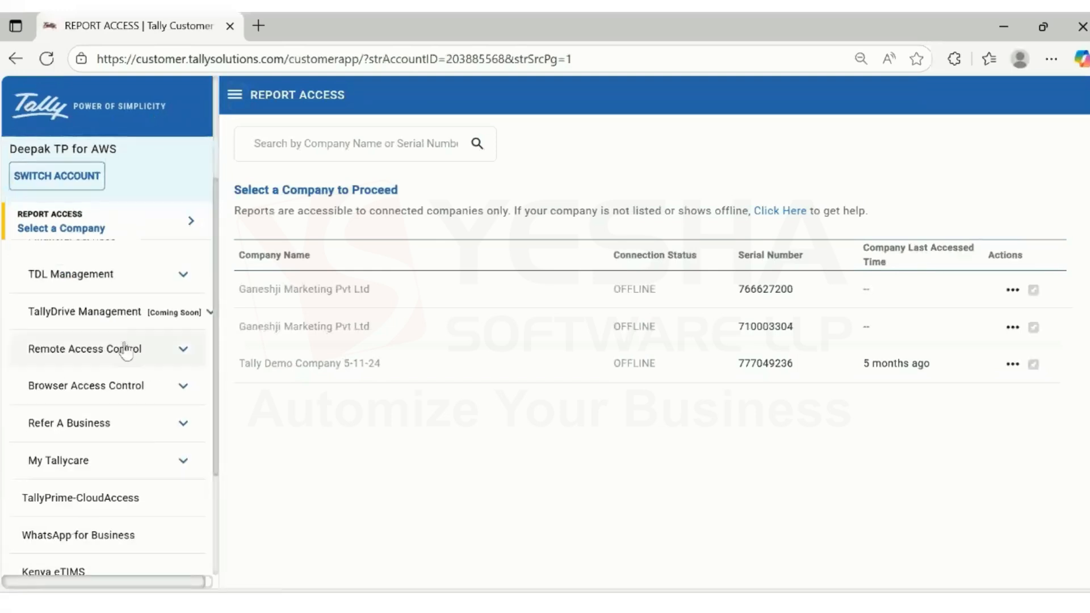
click(122, 312)
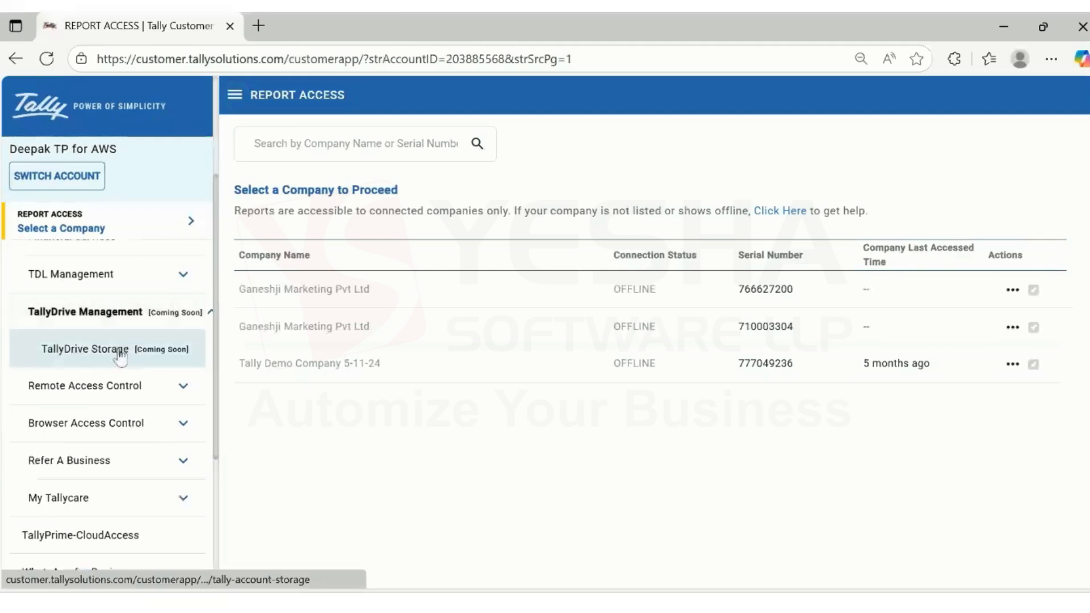
click(121, 353)
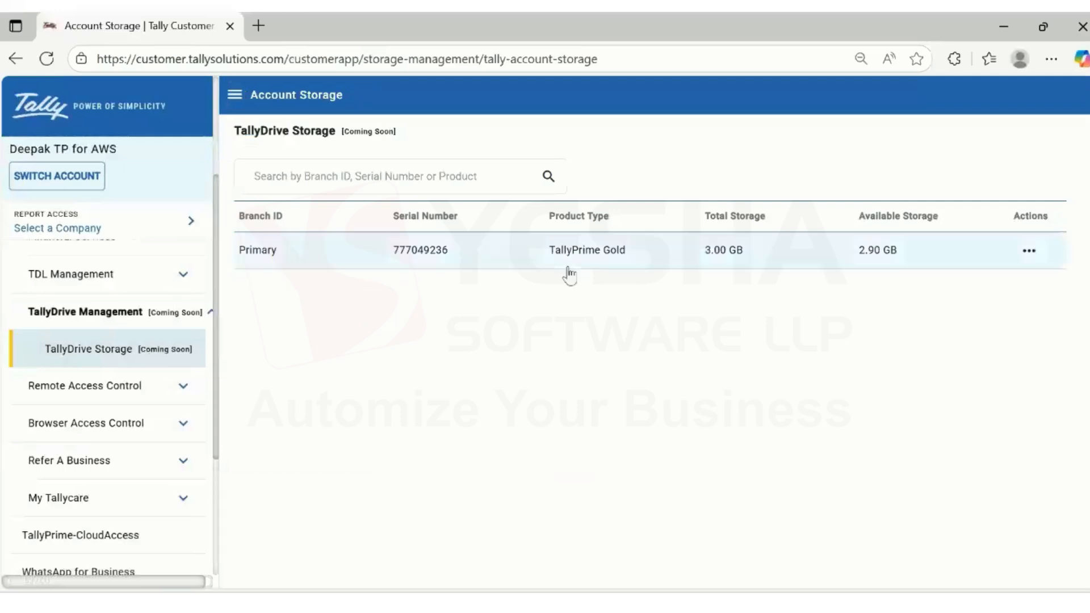
click(1028, 252)
Open the licence's View/Edit details and scroll to the List of Backups for both KBCL companies
click(1057, 258)
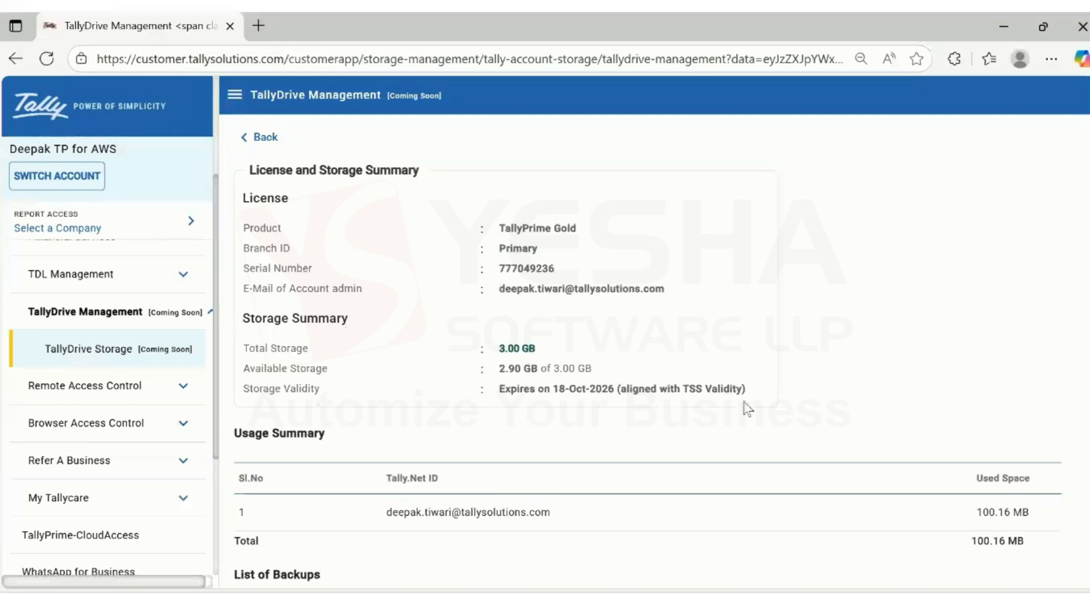
scroll(670, 440, down, 1)
scroll(668, 441, down, 3)
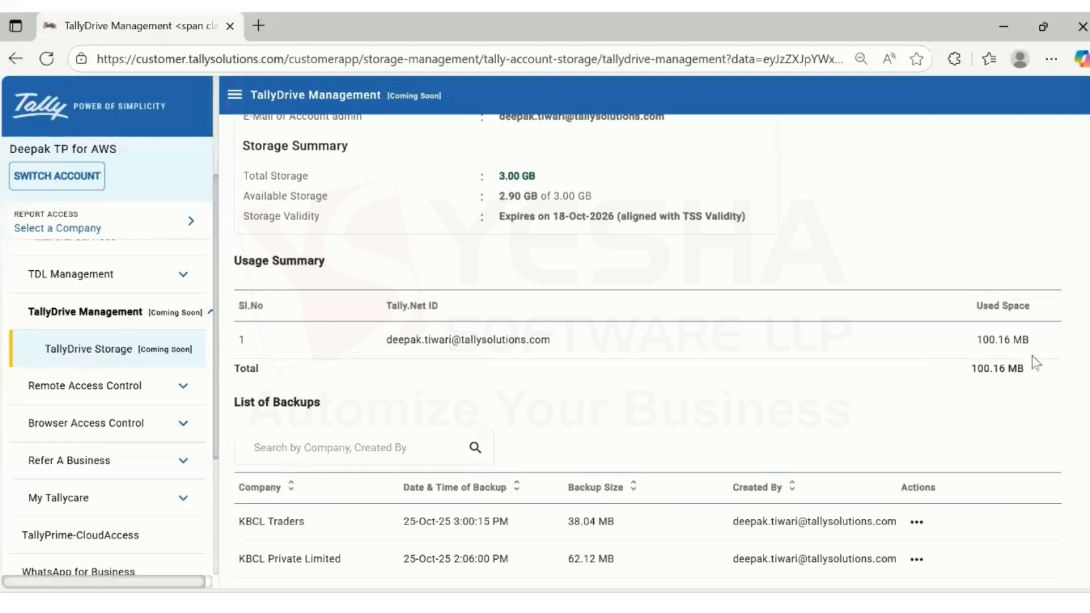
scroll(897, 397, down, 1)
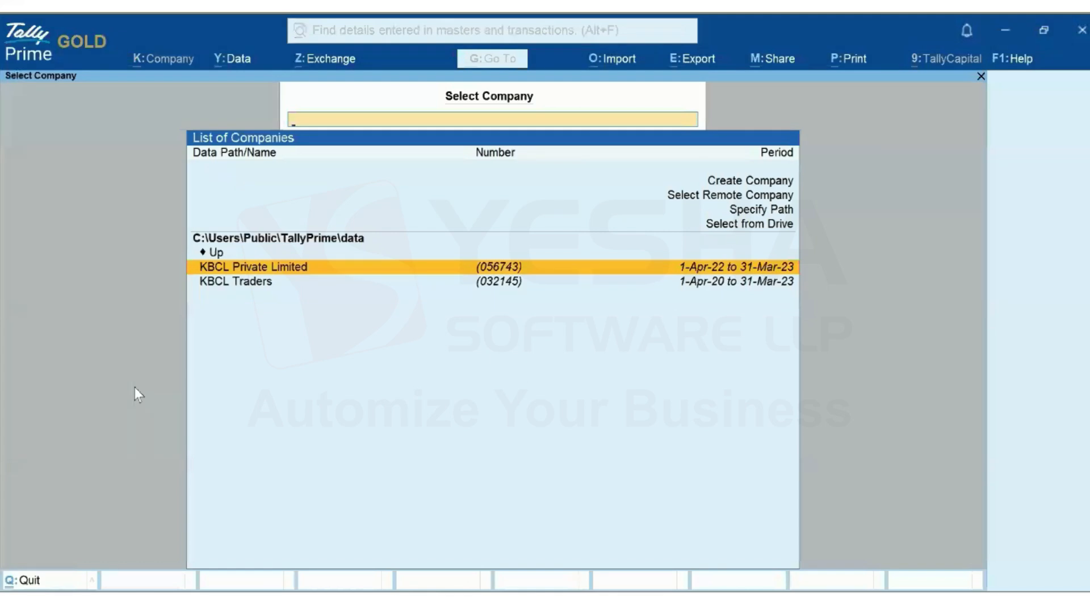
Open Manage TallyDrive as the saved user and list the current licence's KBCL Private Limited and KBCL Traders backups
click(230, 57)
click(317, 117)
click(445, 173)
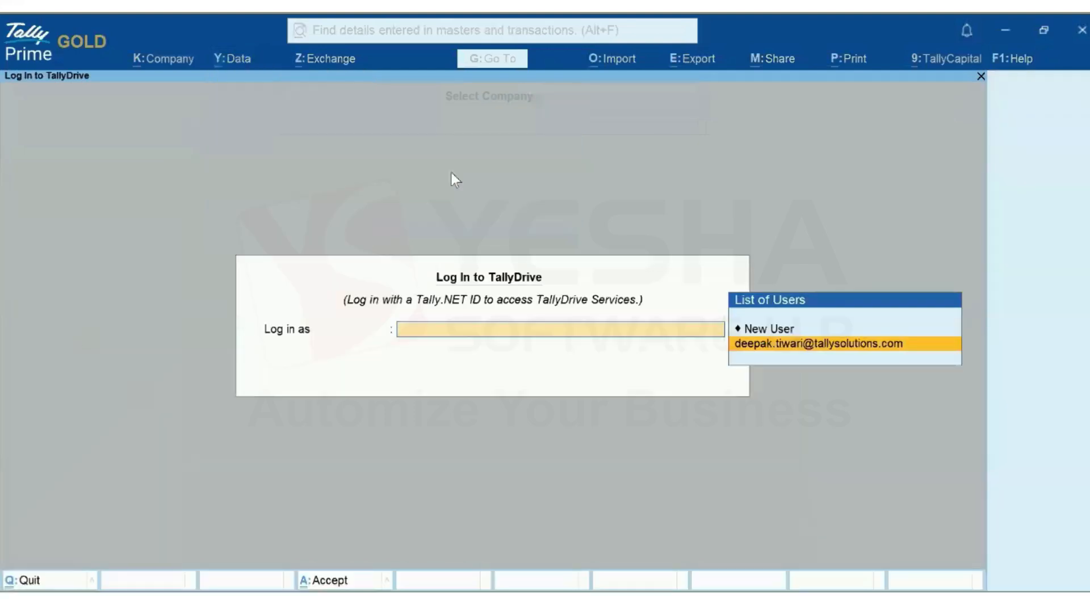
click(803, 346)
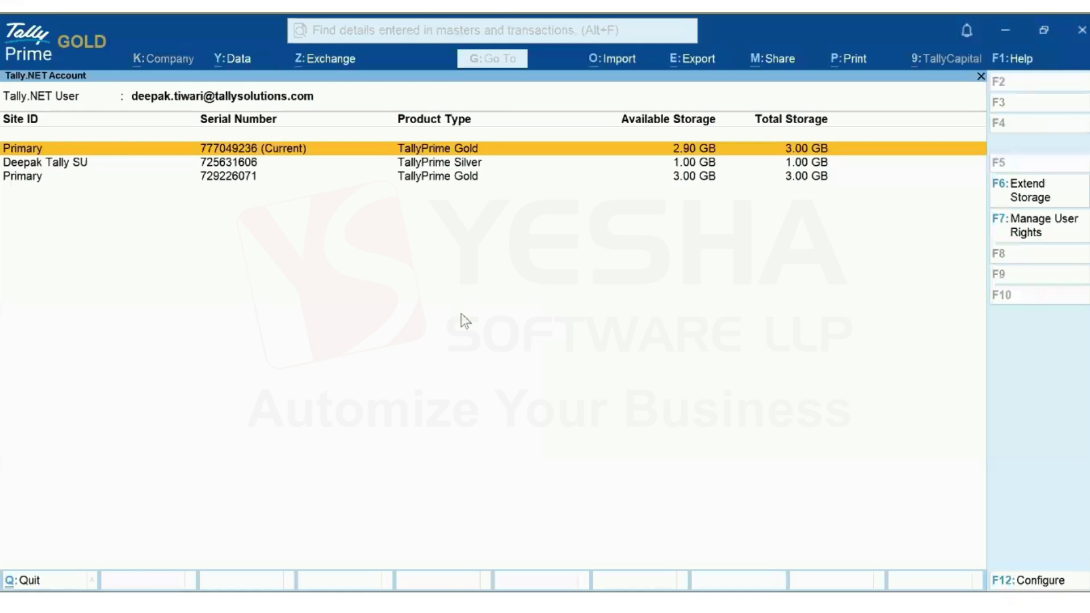
click(233, 155)
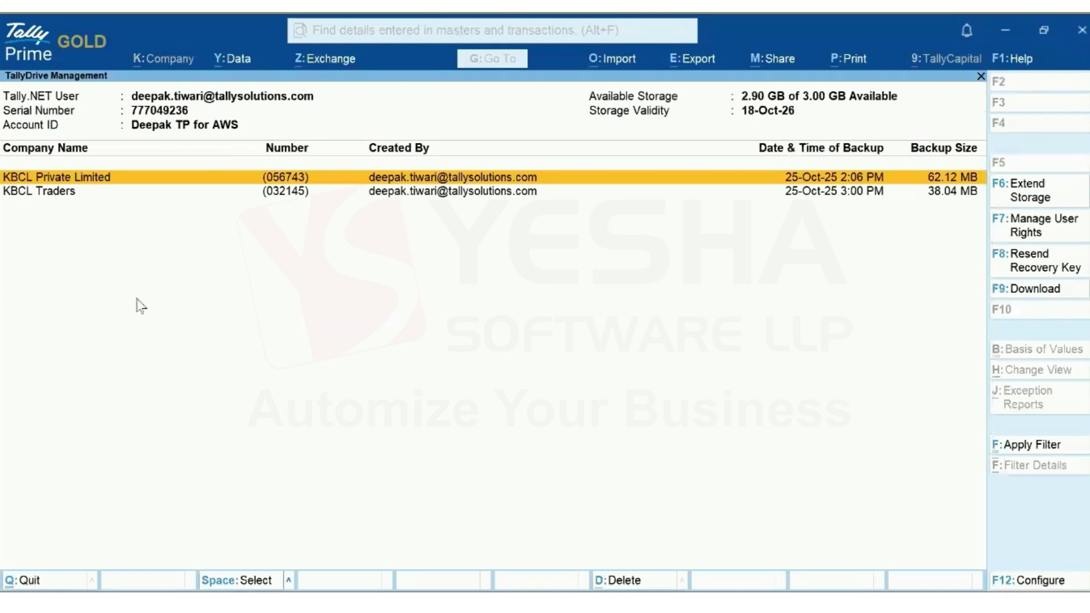
click(67, 194)
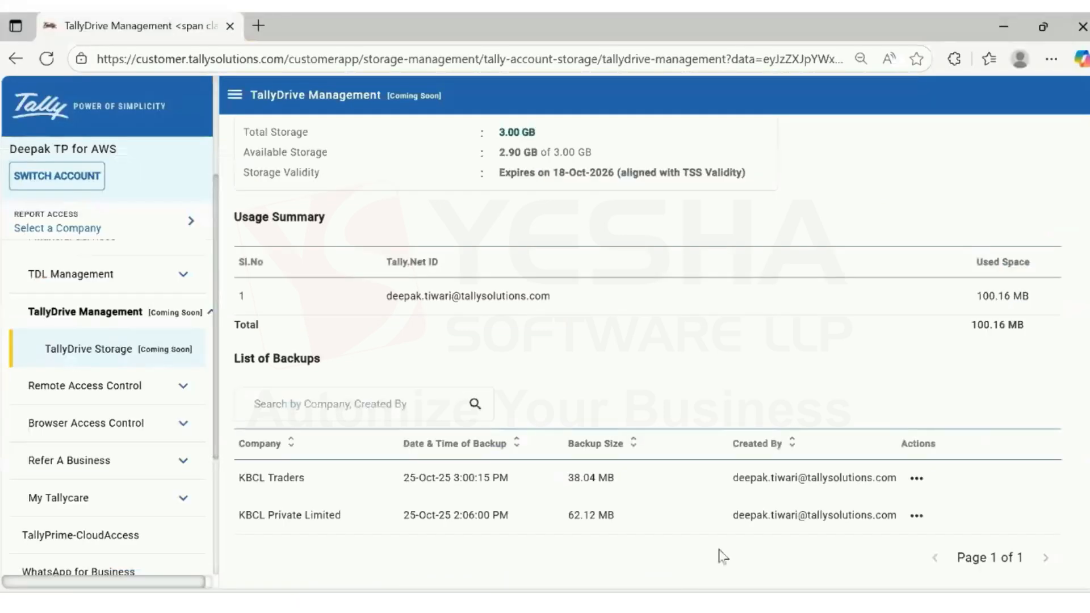
Delete the KBCL Private Limited backup, leaving only KBCL Traders (38.04 MB)
click(917, 516)
click(931, 515)
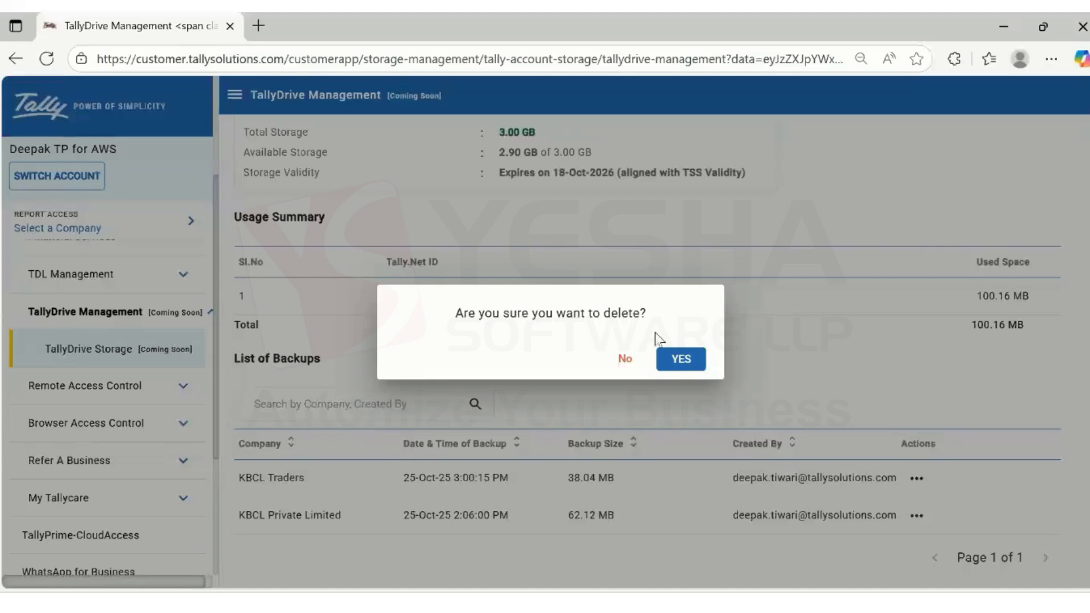
click(681, 359)
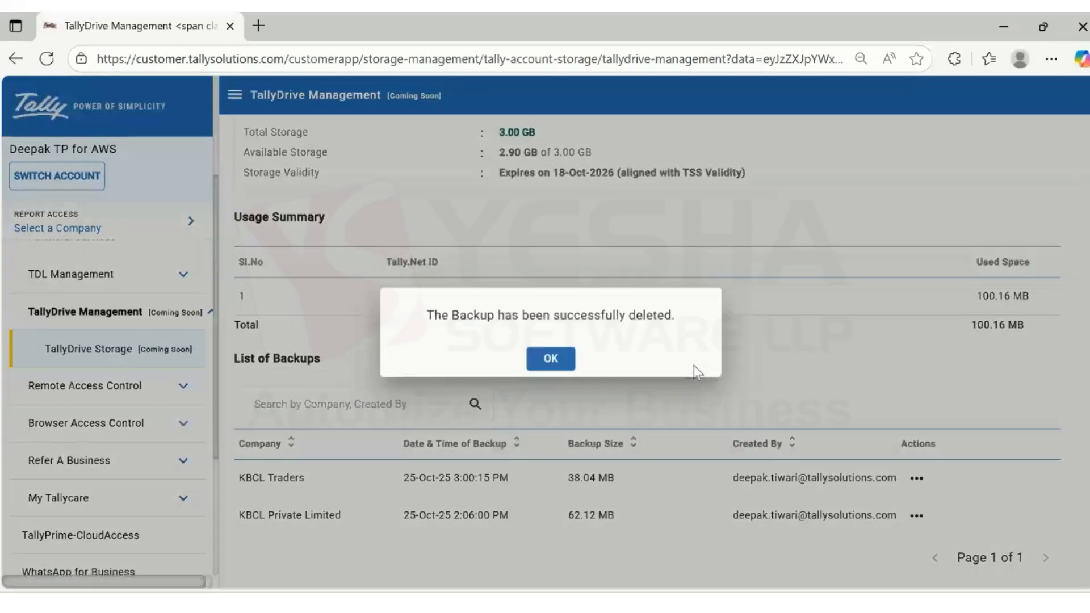
click(563, 364)
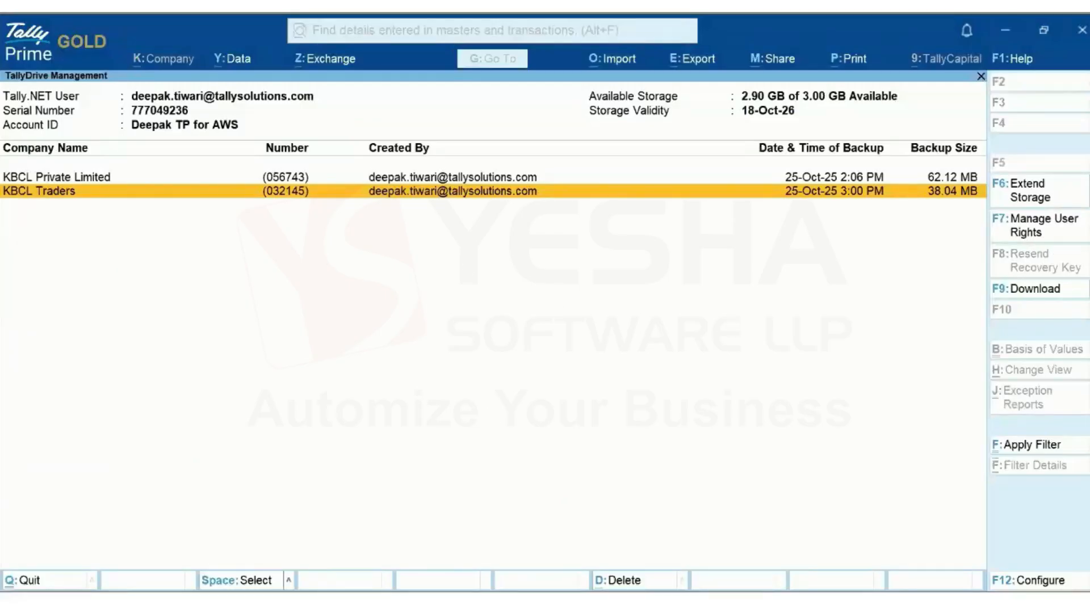
Refresh TallyDrive storage so only KBCL Traders remains, with 2.96 GB of 3.00 GB available
mouse_move(1033, 190)
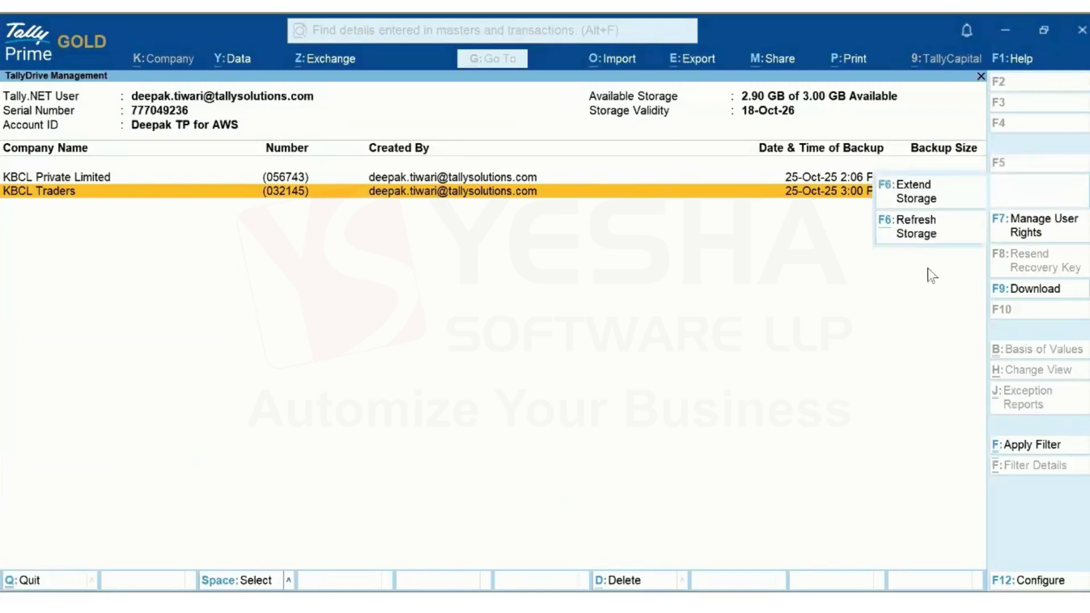
click(917, 233)
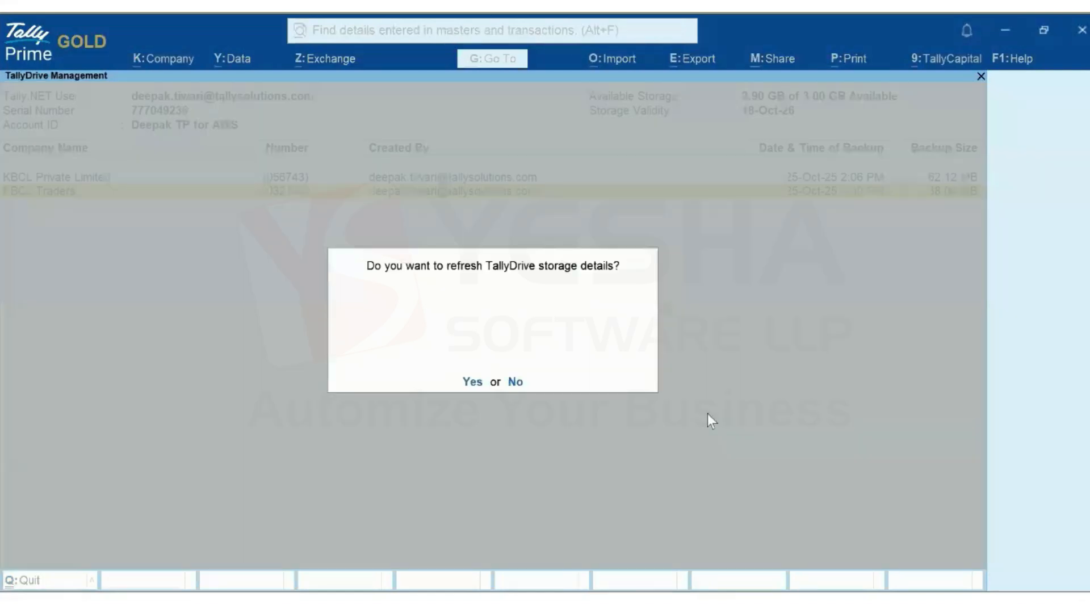
click(477, 381)
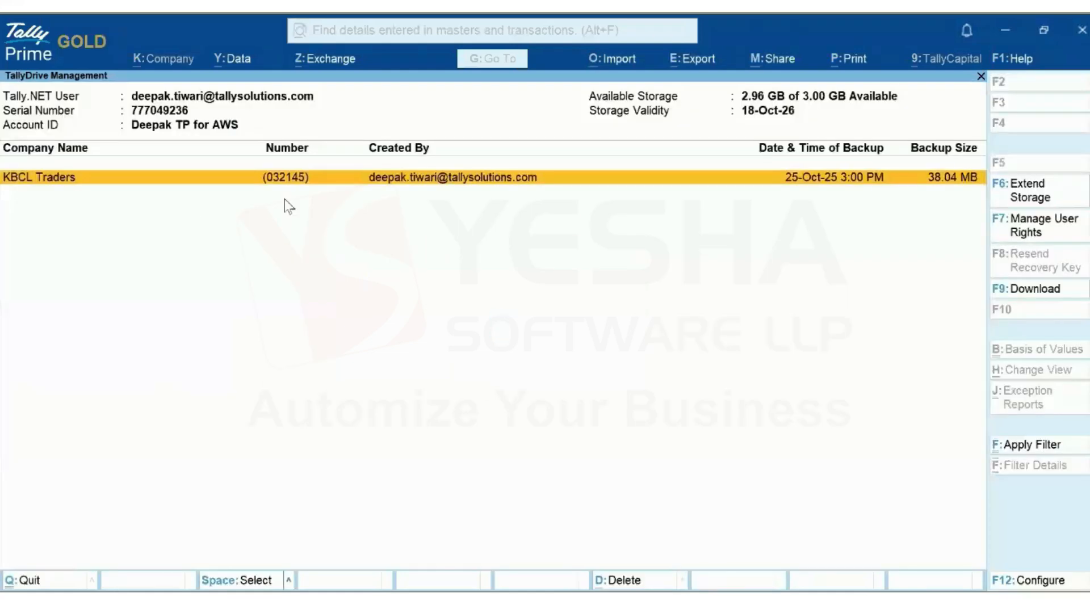